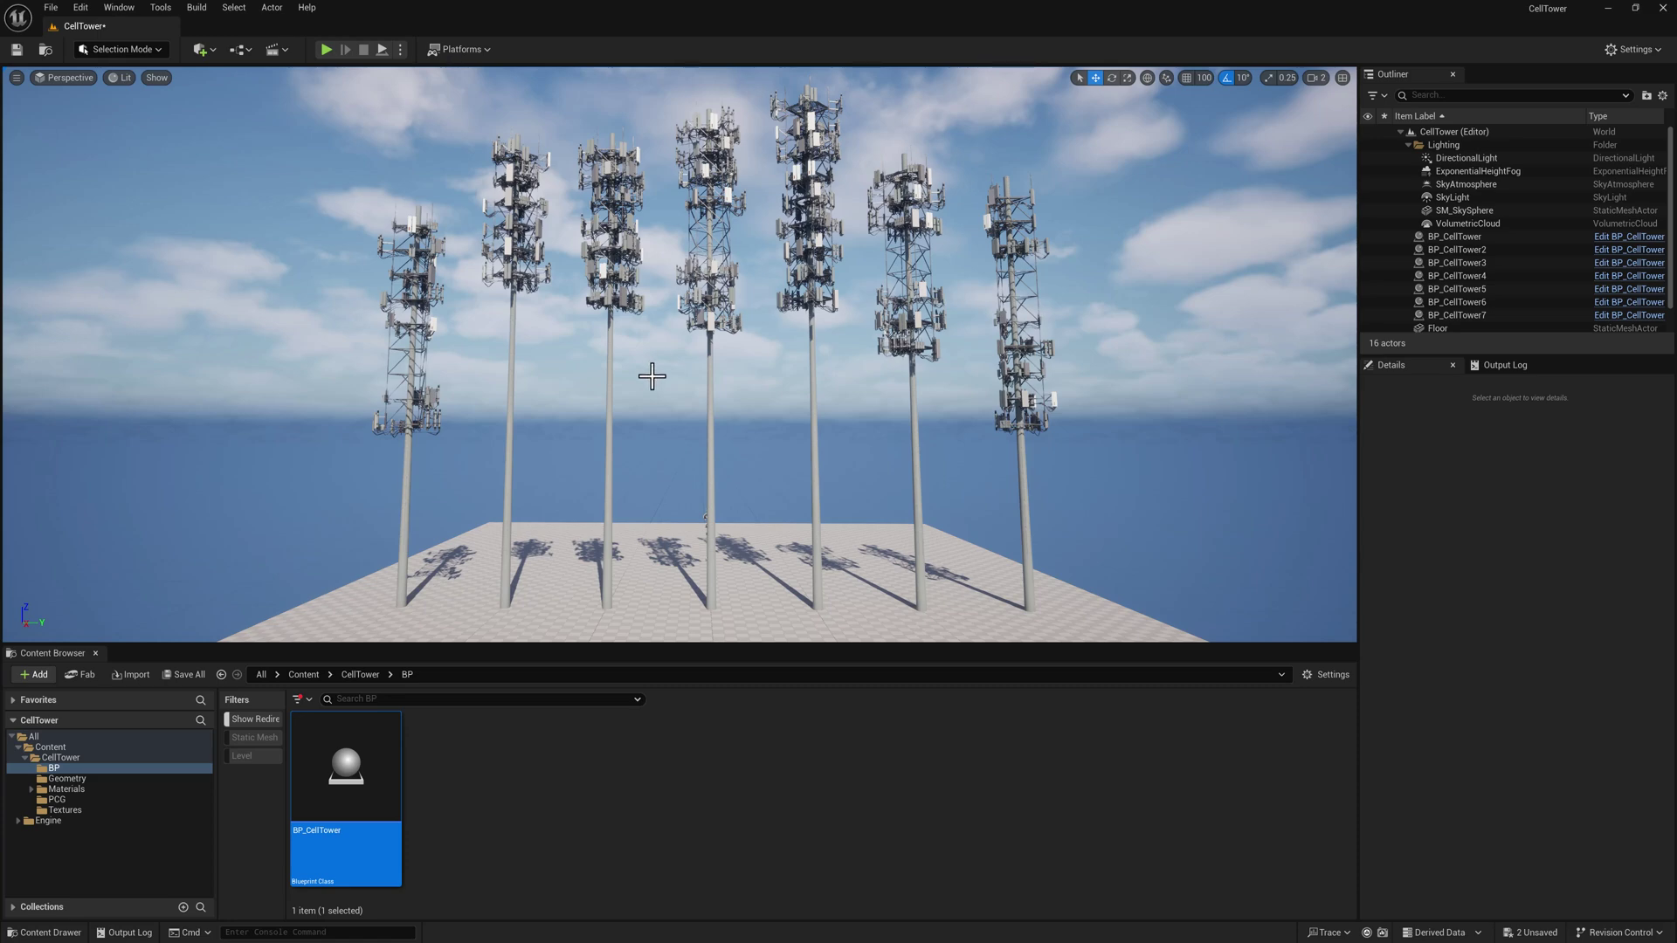
Inspect the row of seven cell towers up close and from below.
key(w)
key(a)
right_drag(648, 380, 646, 334)
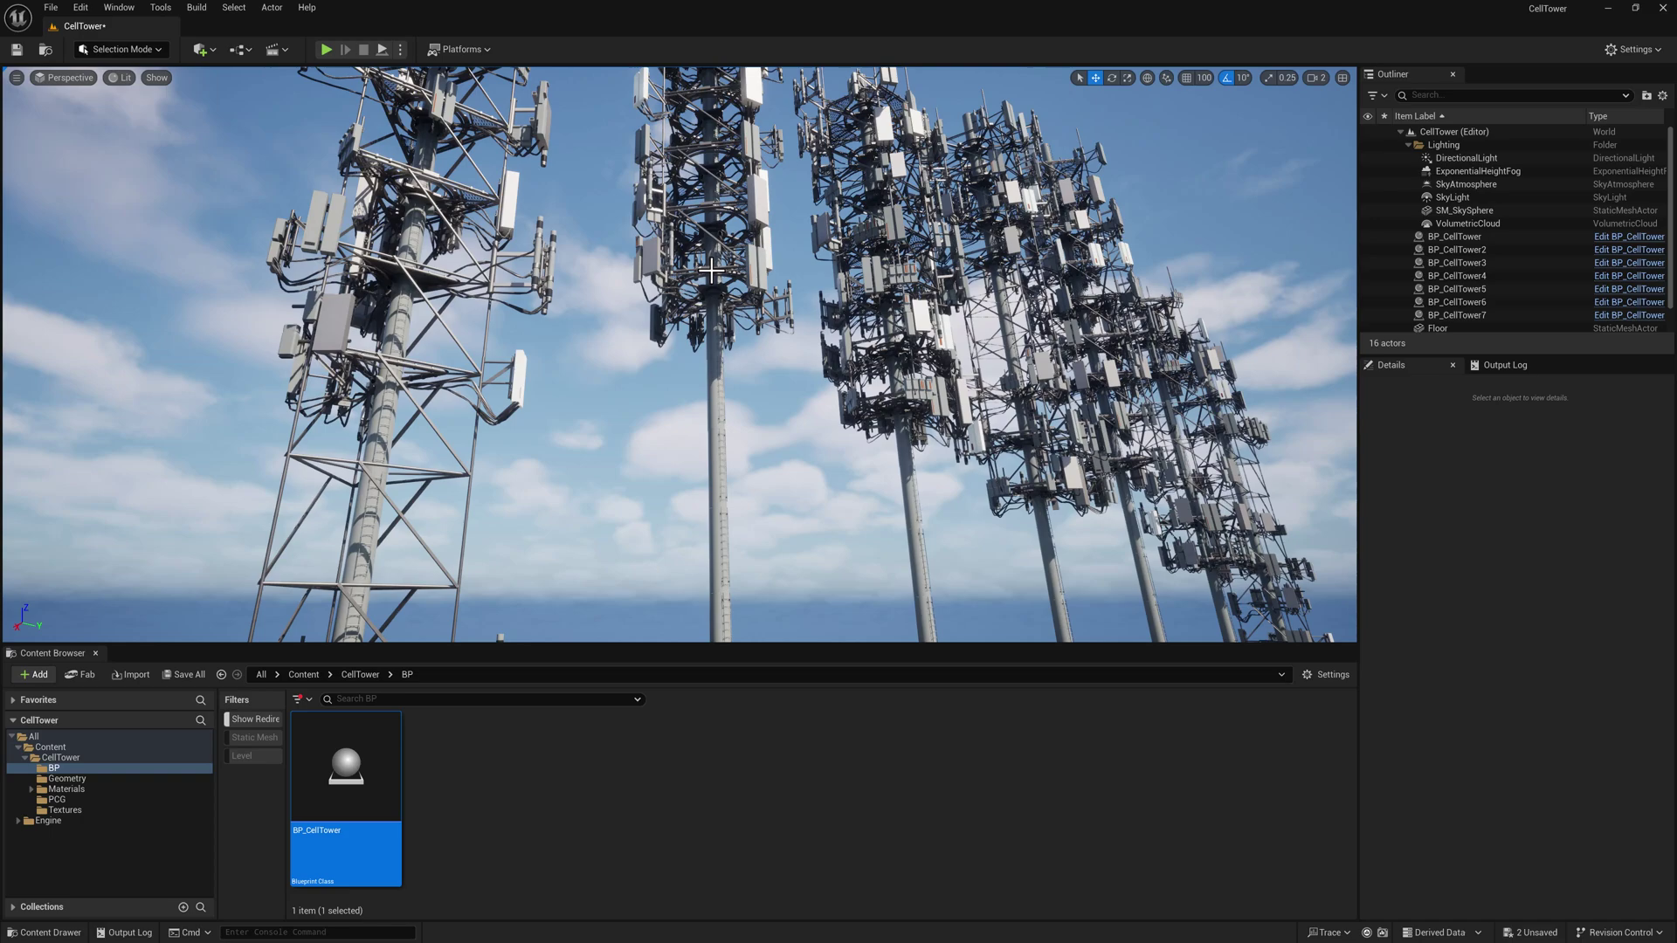
right_drag(612, 367, 493, 561)
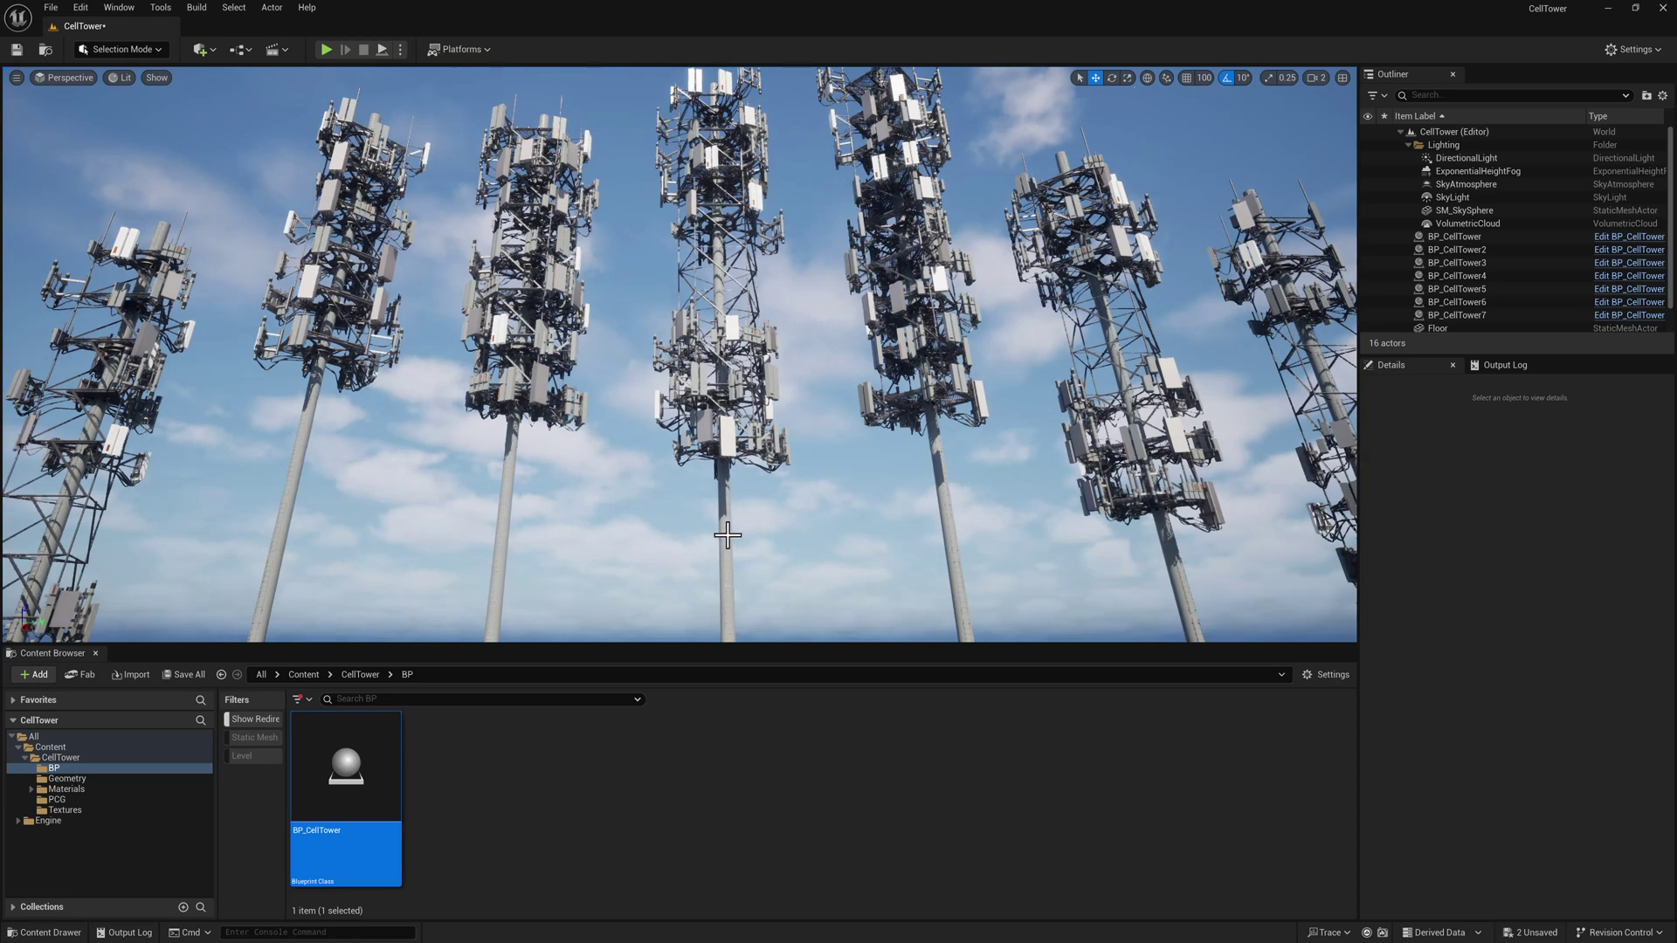
Select the central cell tower in the row and regenerate it with Randomize Cell Tower.
click(722, 376)
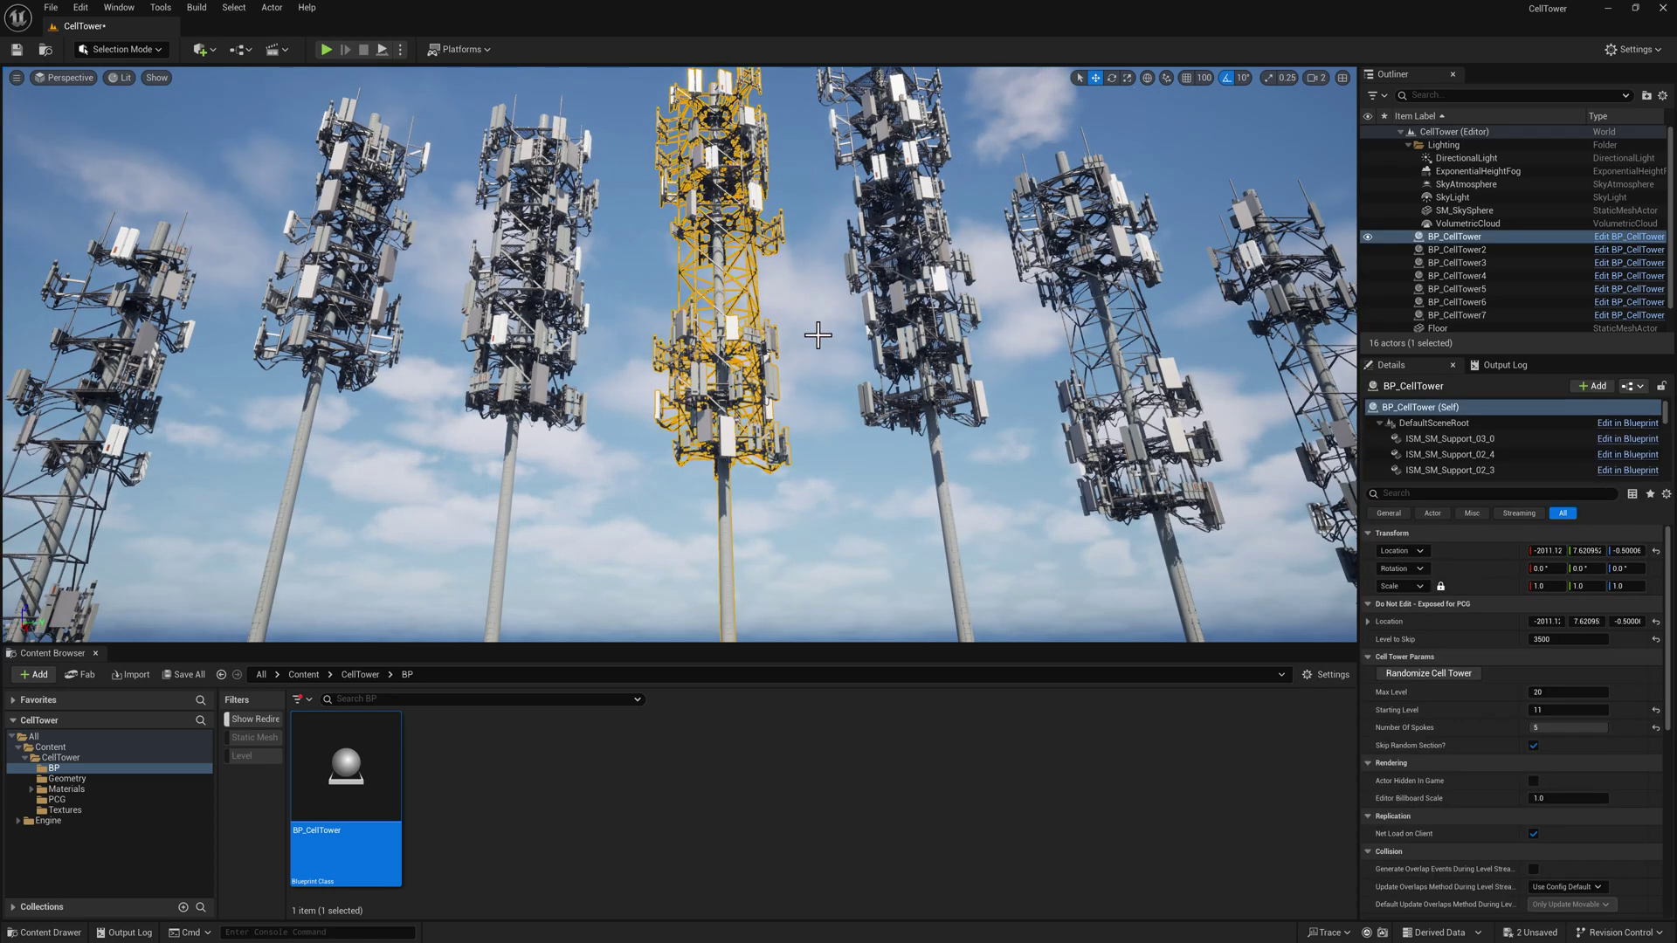
scroll(766, 217, down, 3)
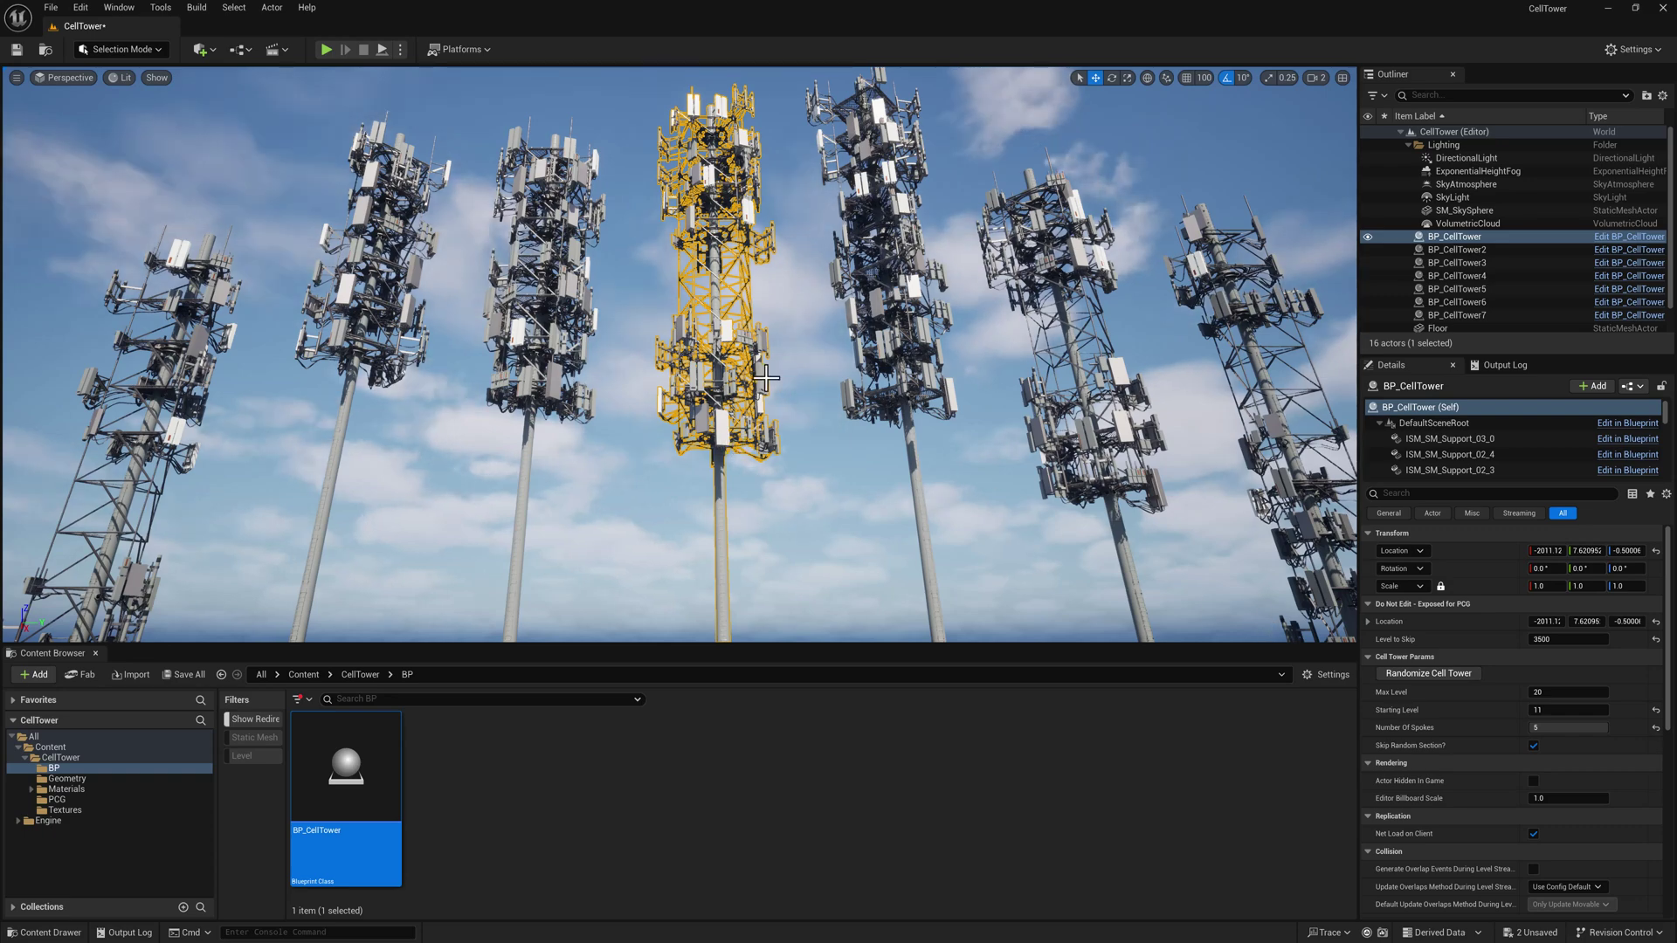
right_drag(749, 437, 599, 503)
key(w)
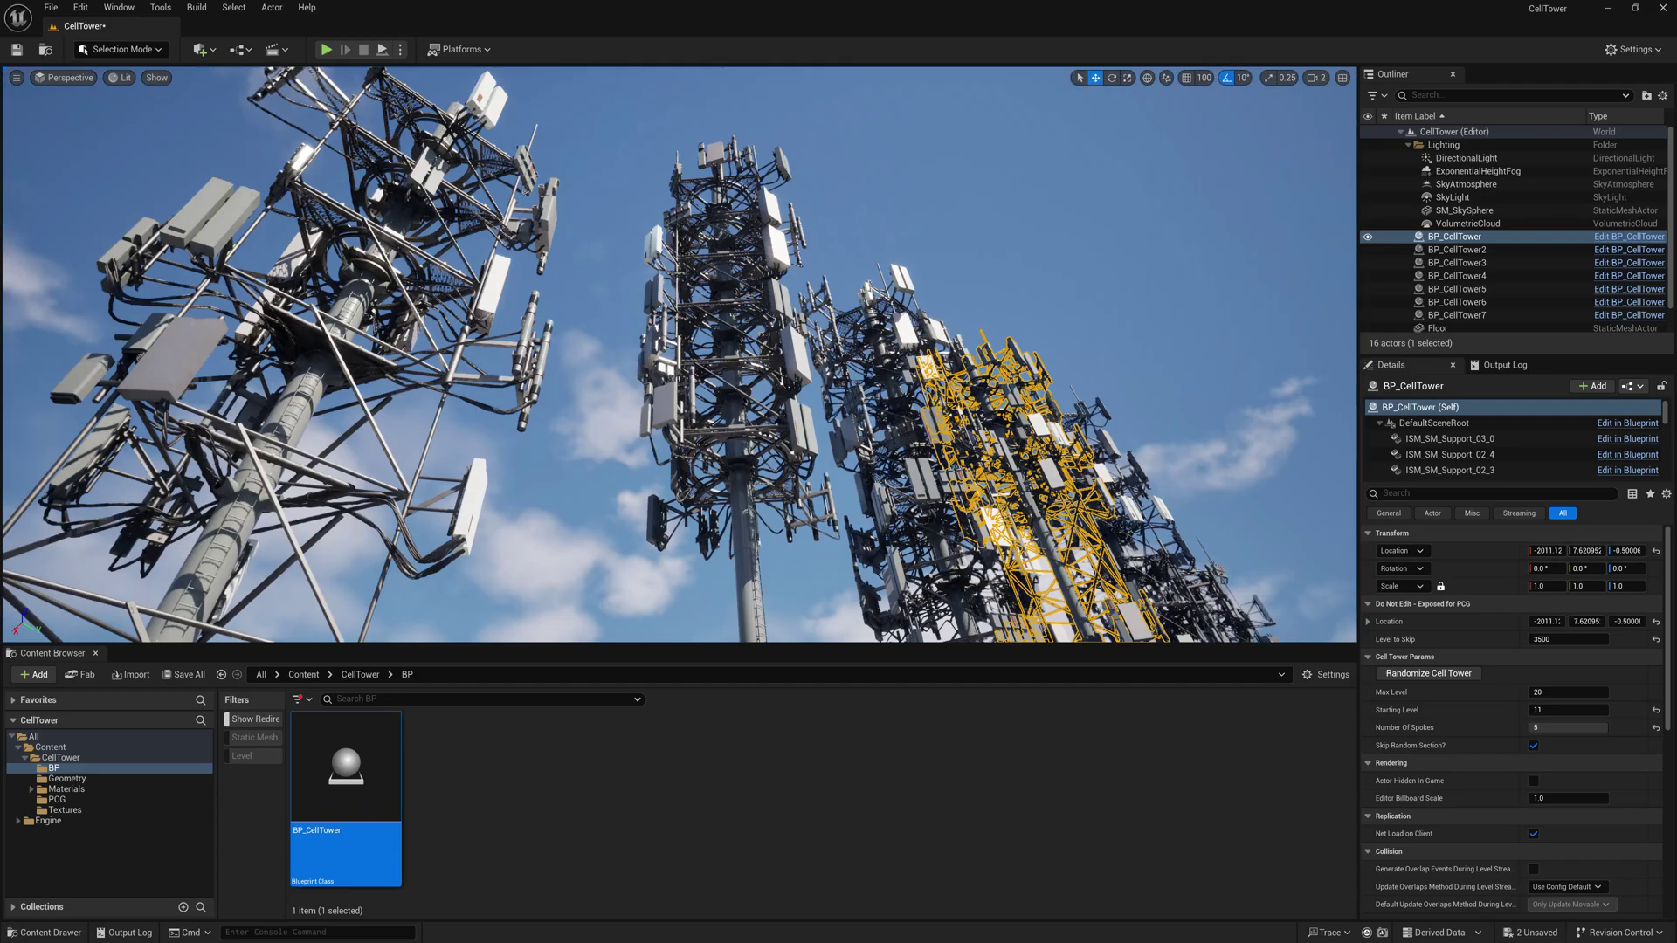
right_drag(680, 506, 679, 507)
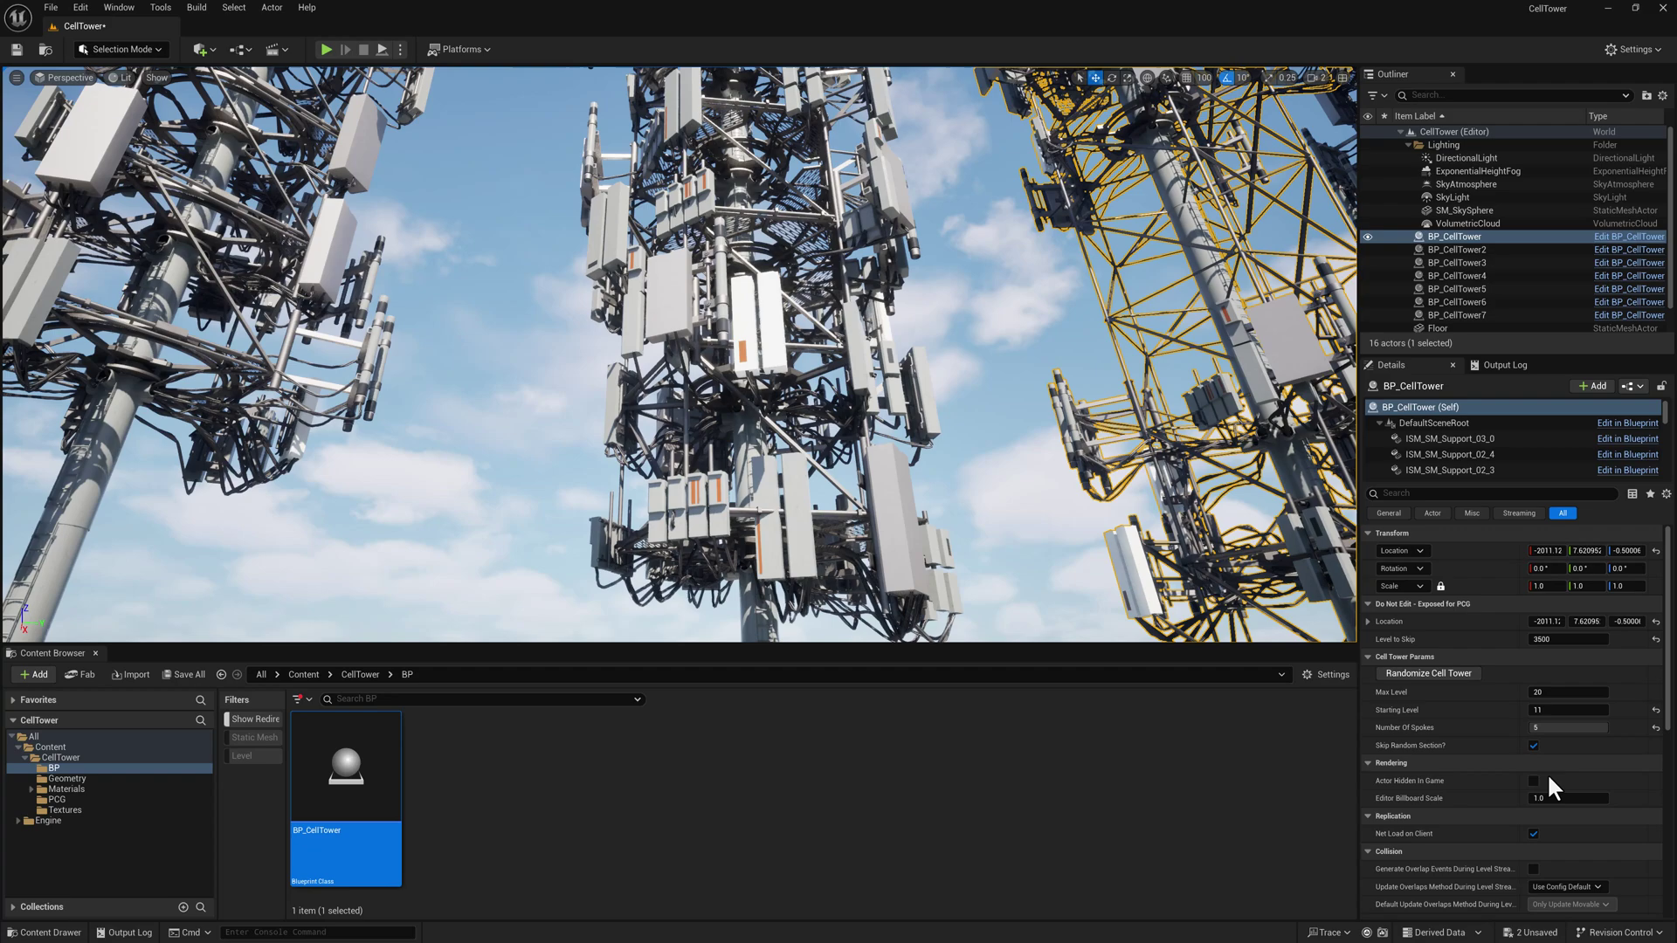
right_drag(1053, 574, 1052, 573)
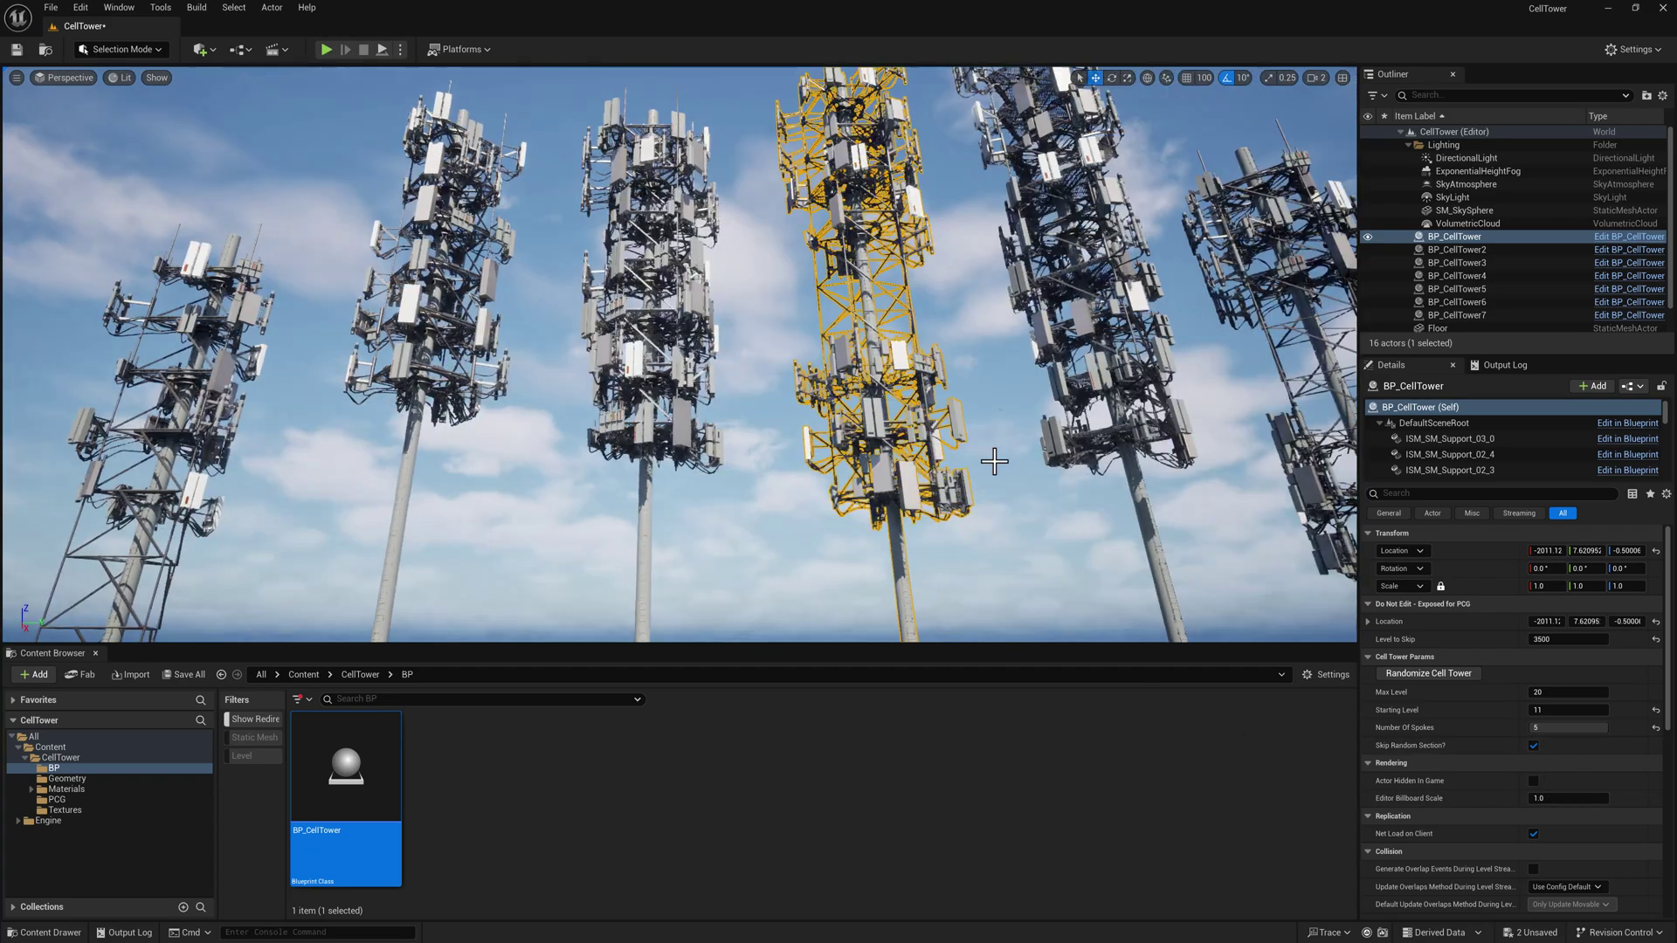
right_drag(907, 324, 908, 324)
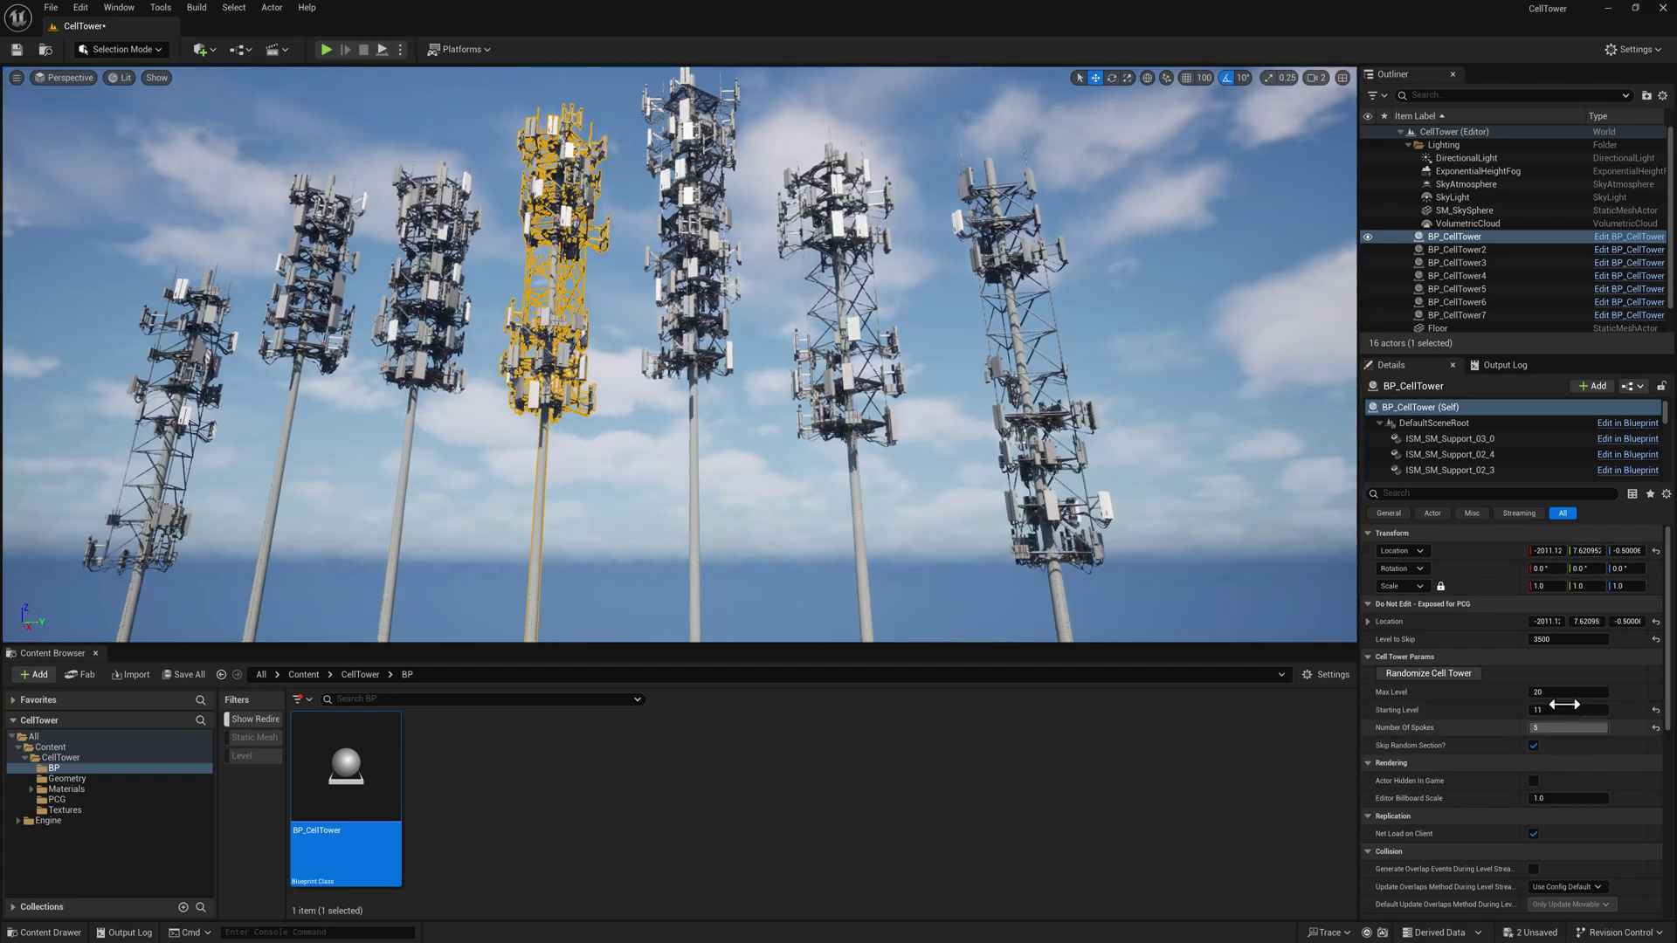
click(1448, 676)
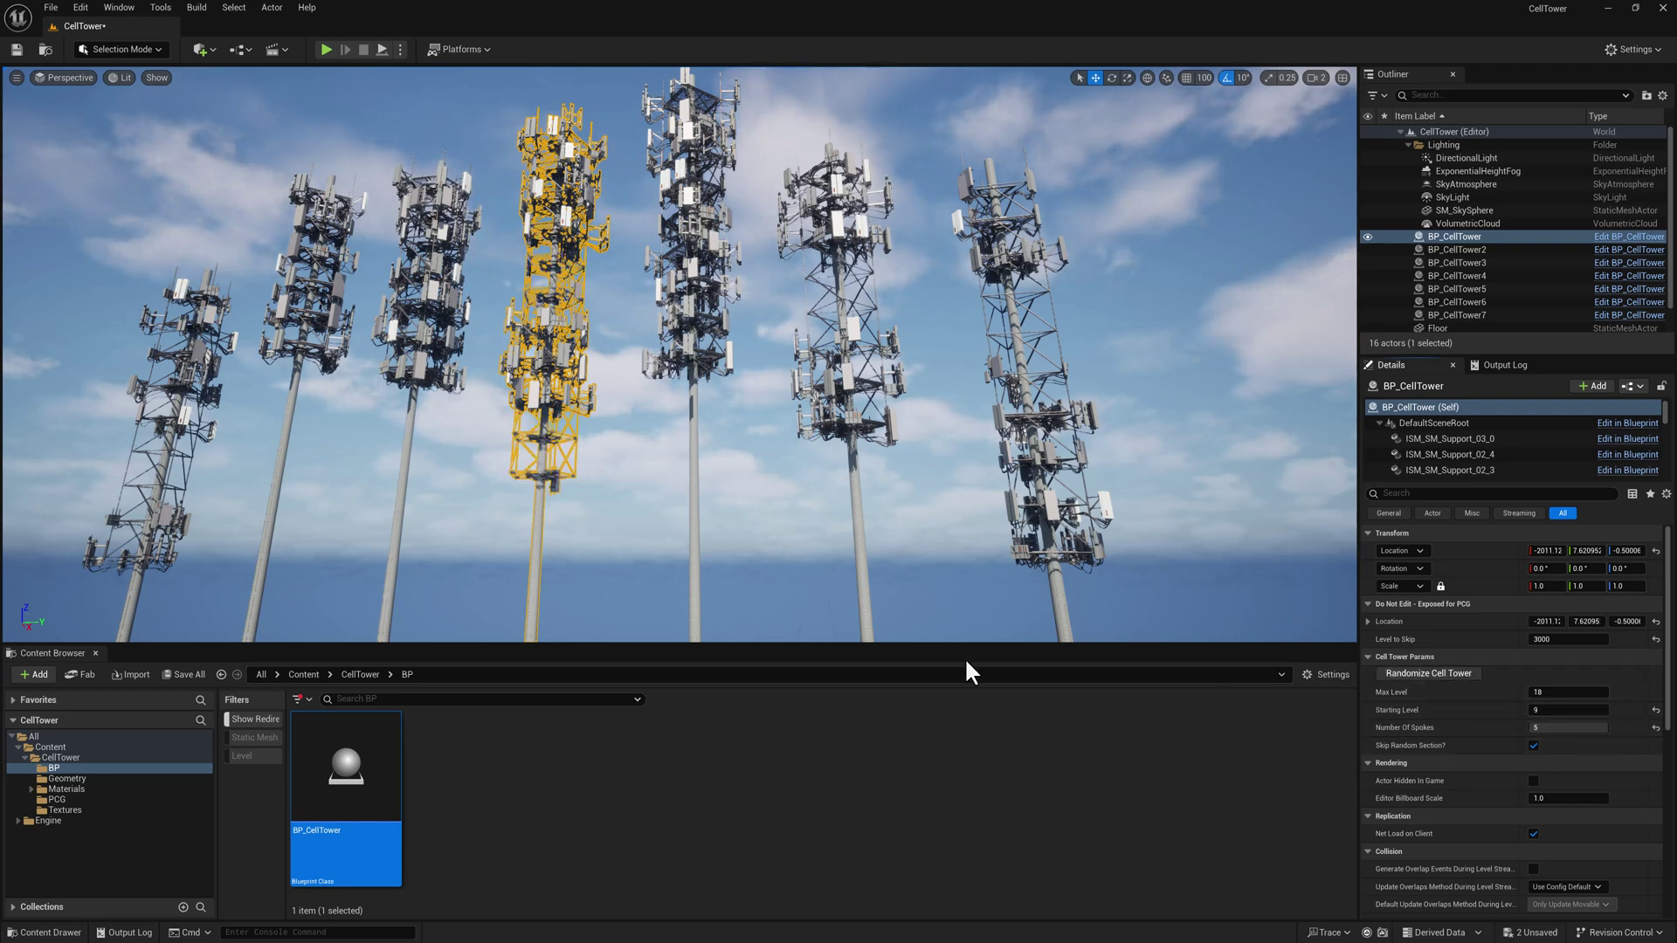
Examine the antennas, cables, struts and central poles of the towers from several distances and angles.
right_drag(687, 388, 686, 388)
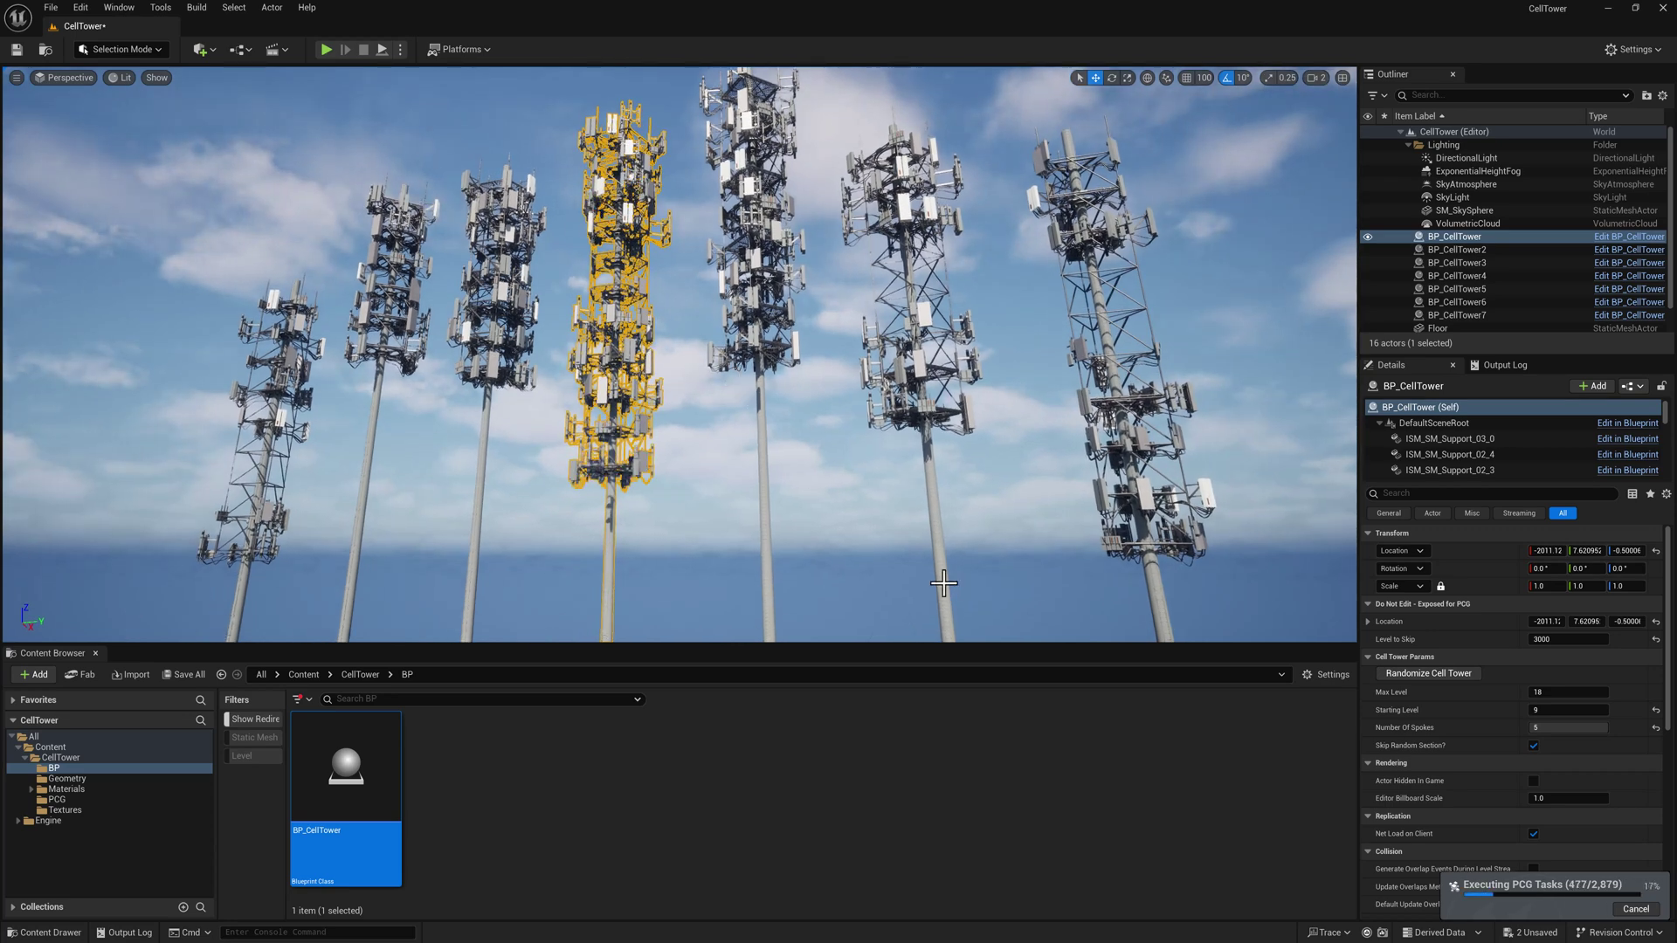
right_drag(816, 410, 816, 411)
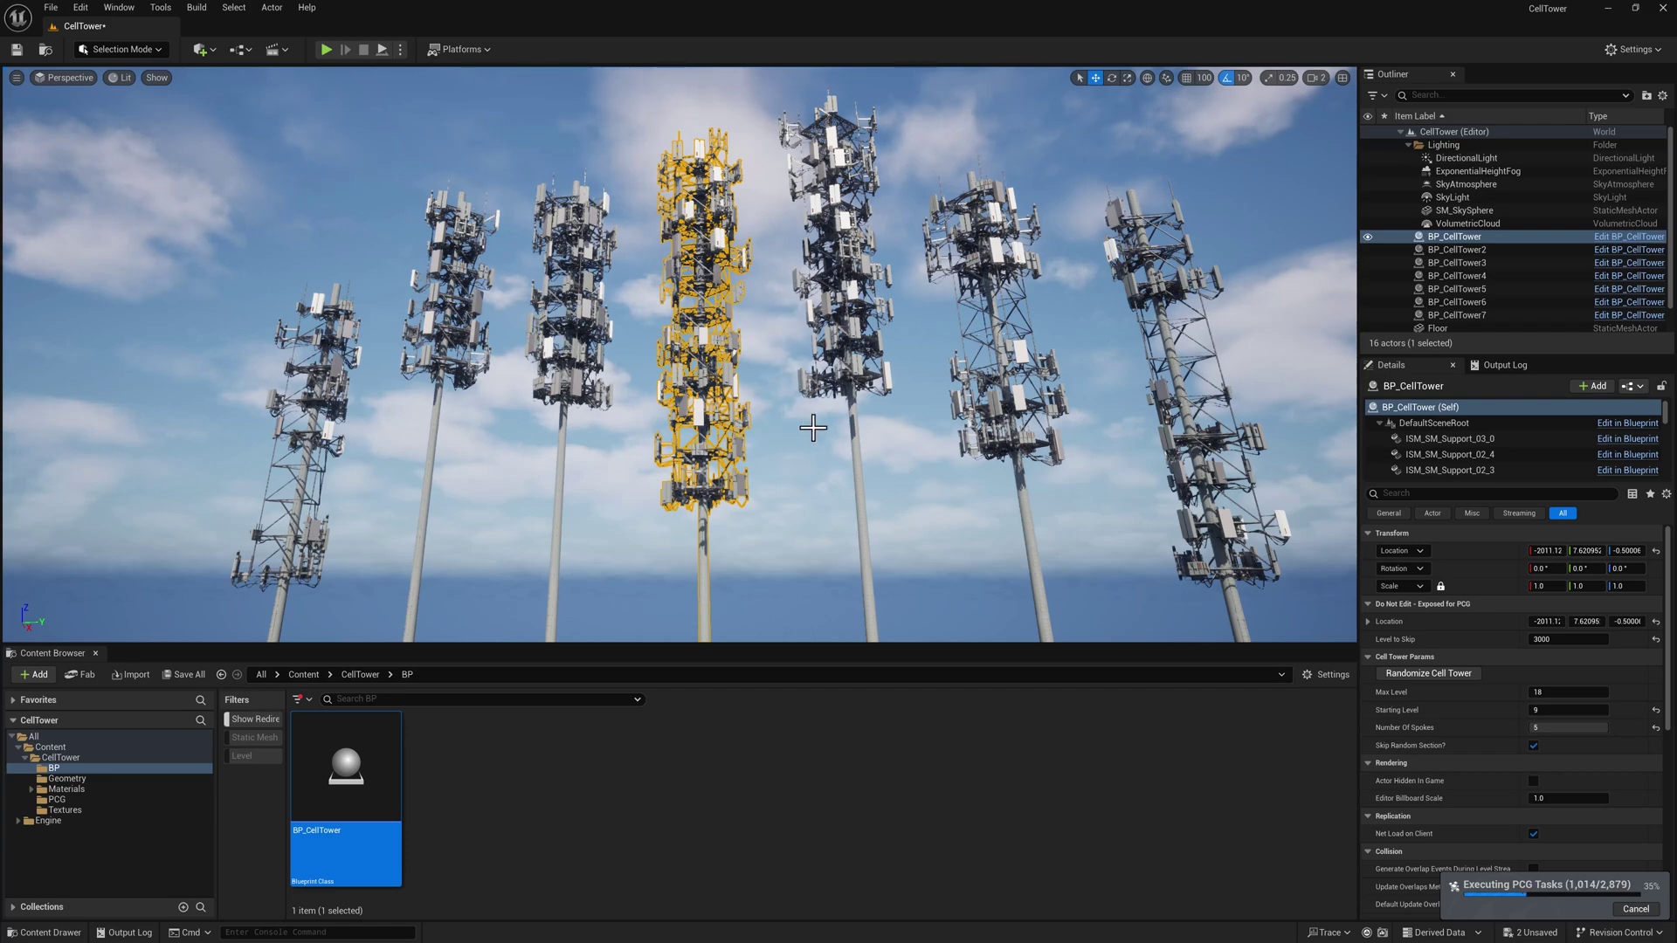
click(794, 480)
right_drag(794, 479, 747, 452)
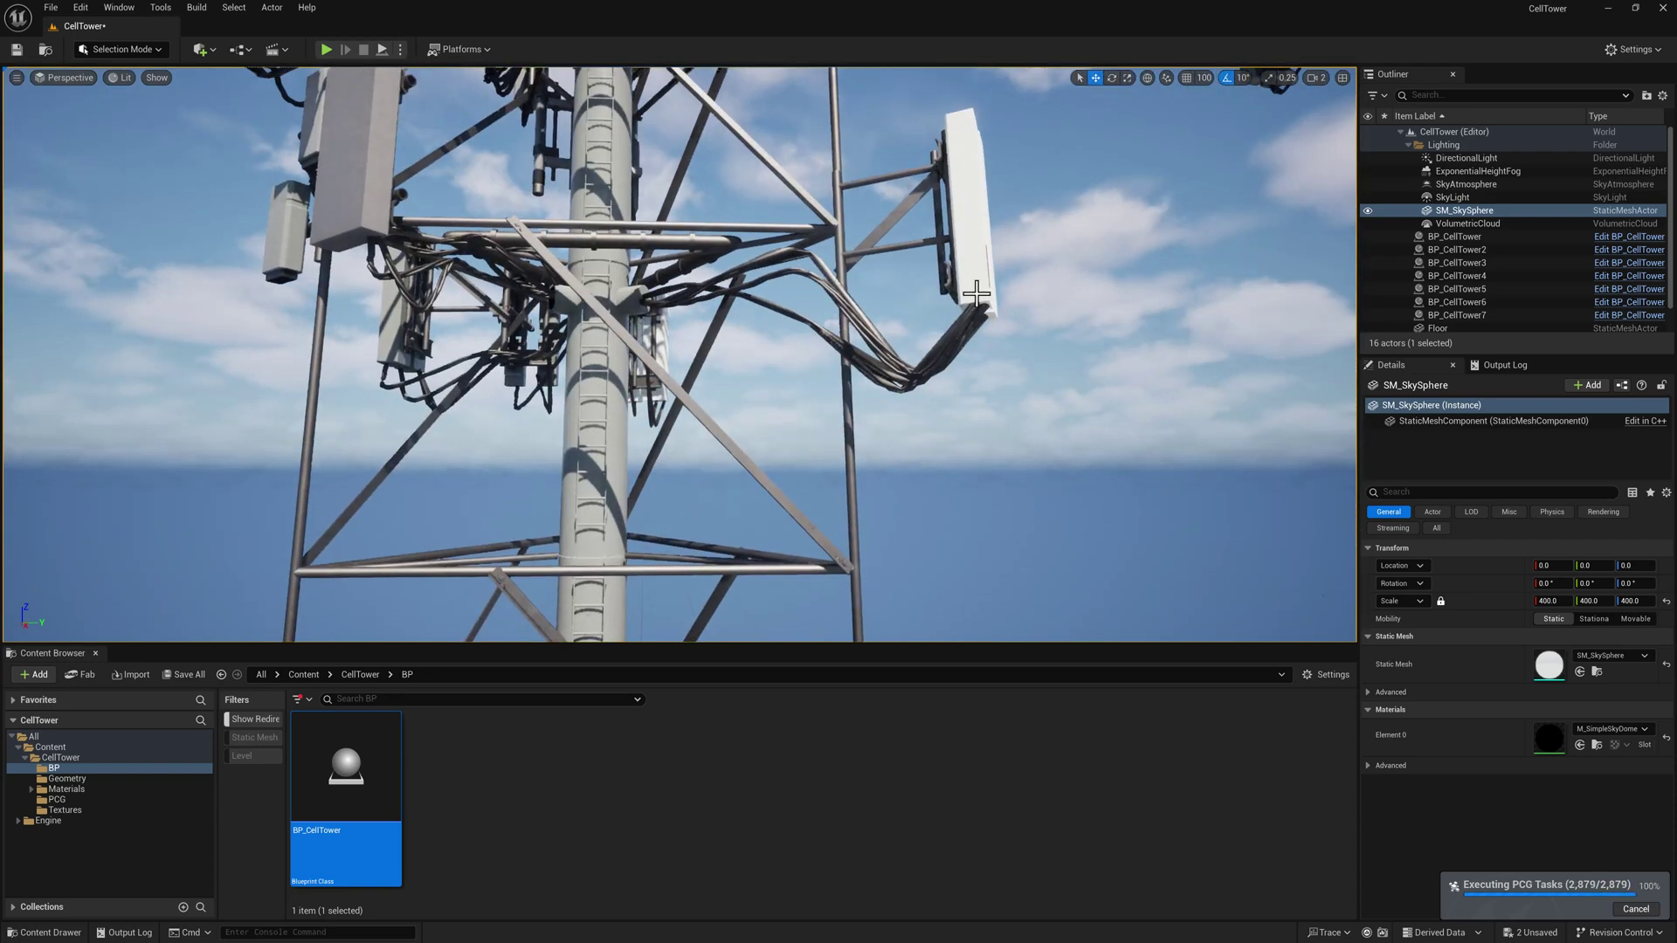
right_drag(831, 430, 831, 429)
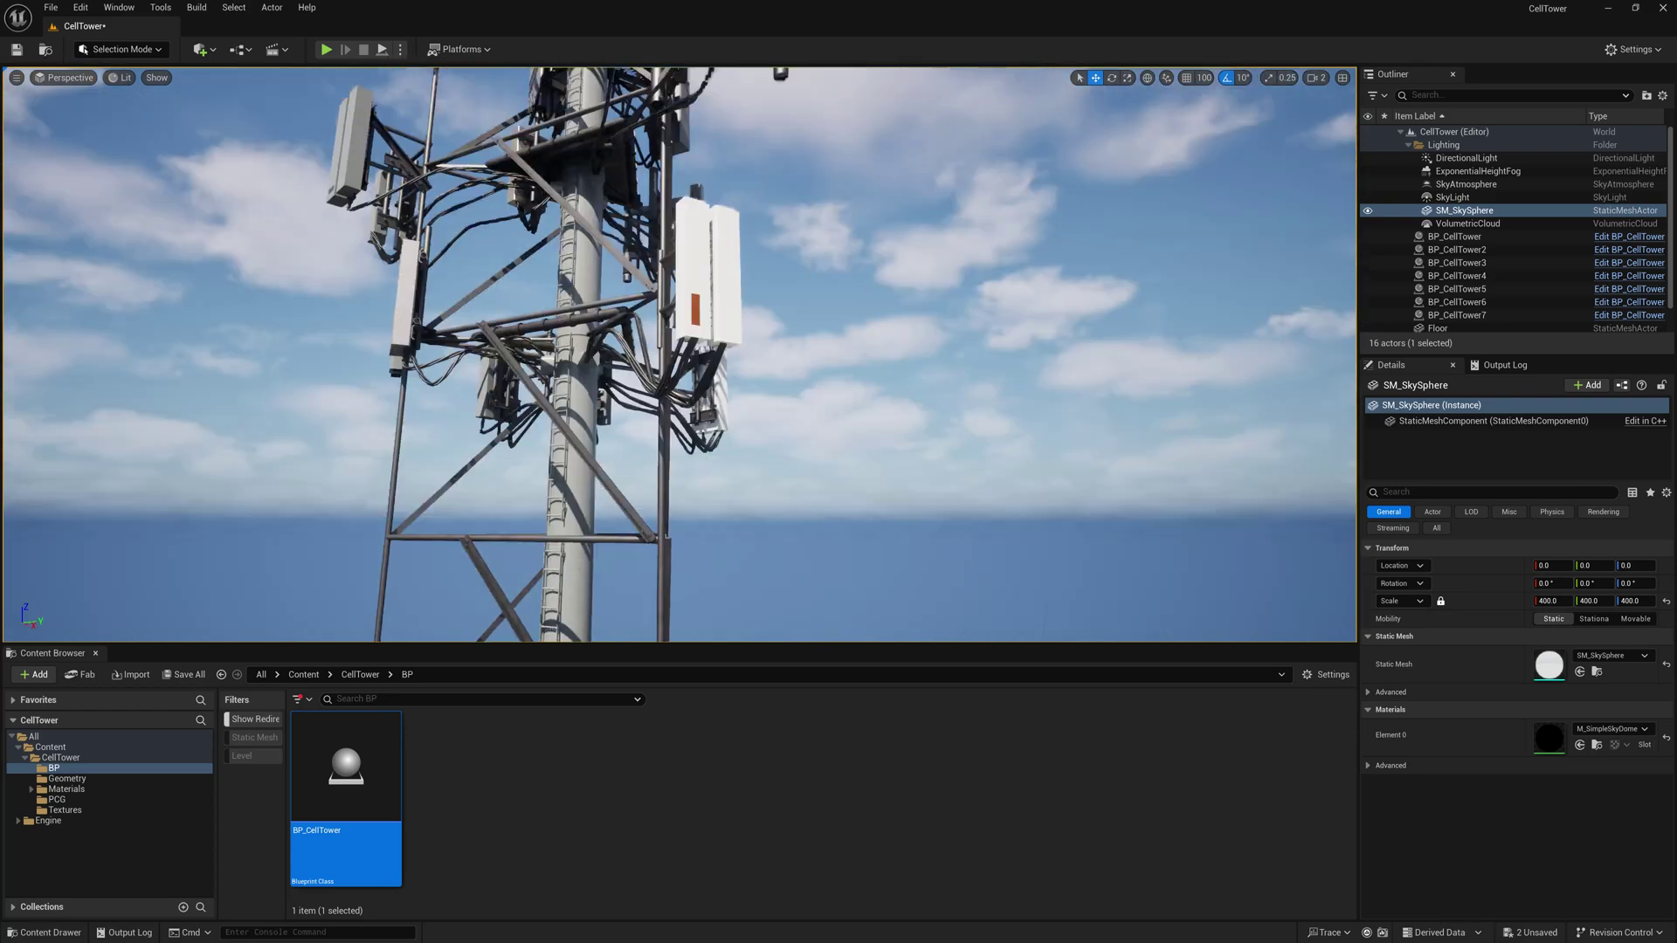
right_drag(831, 430, 830, 430)
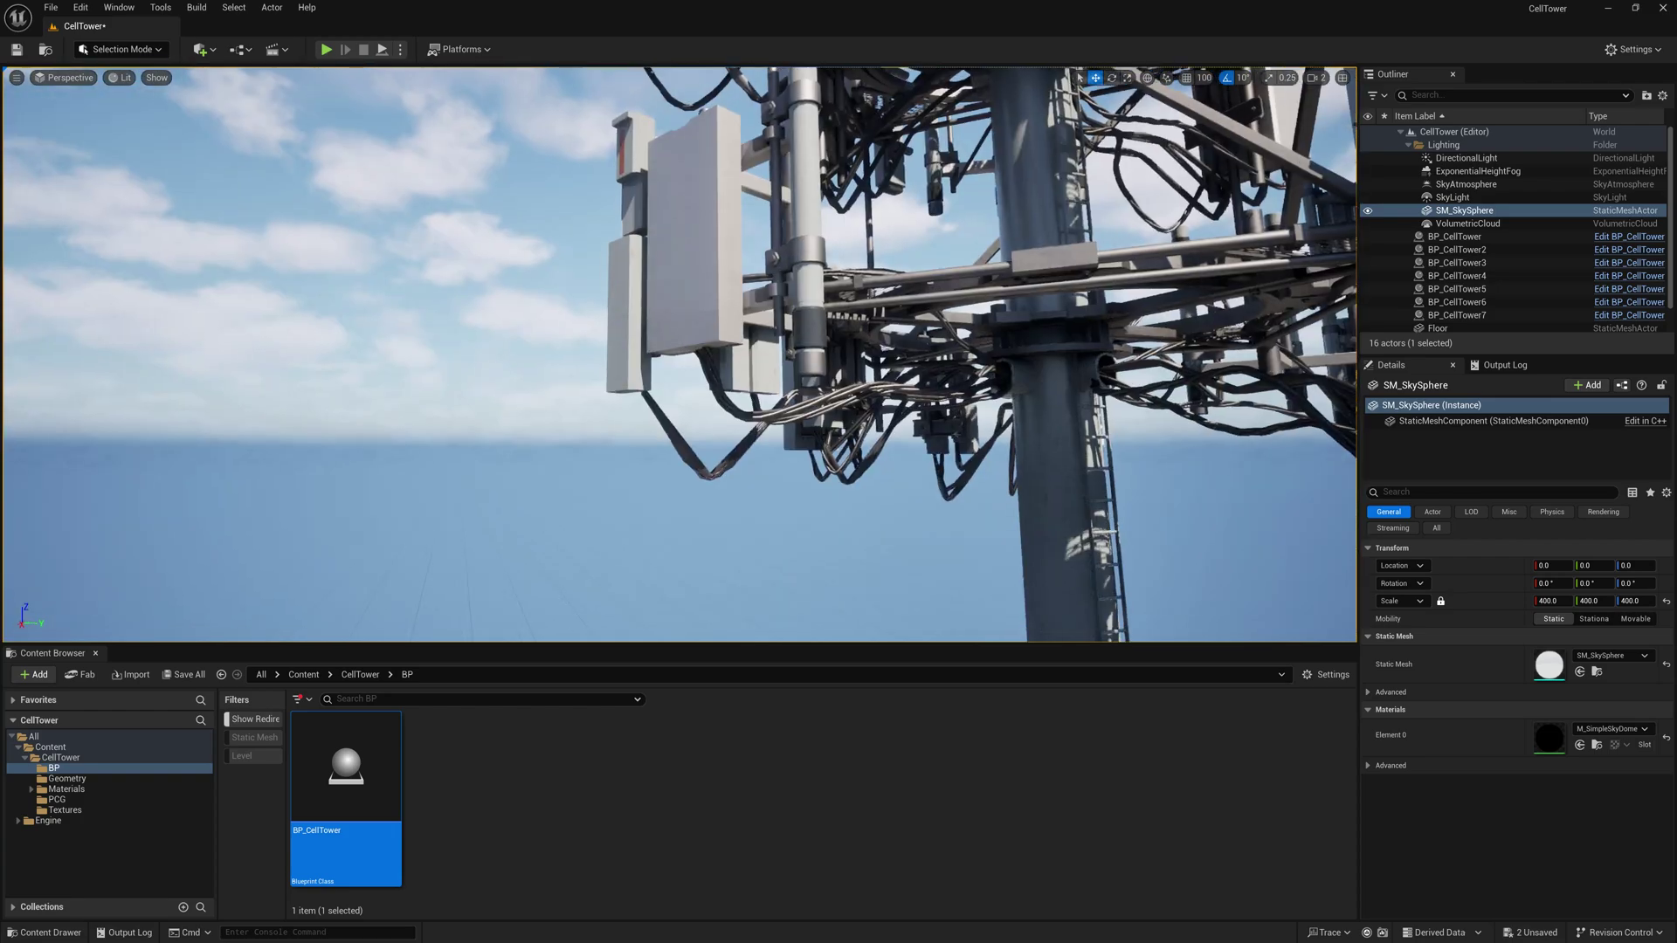
right_drag(831, 430, 831, 430)
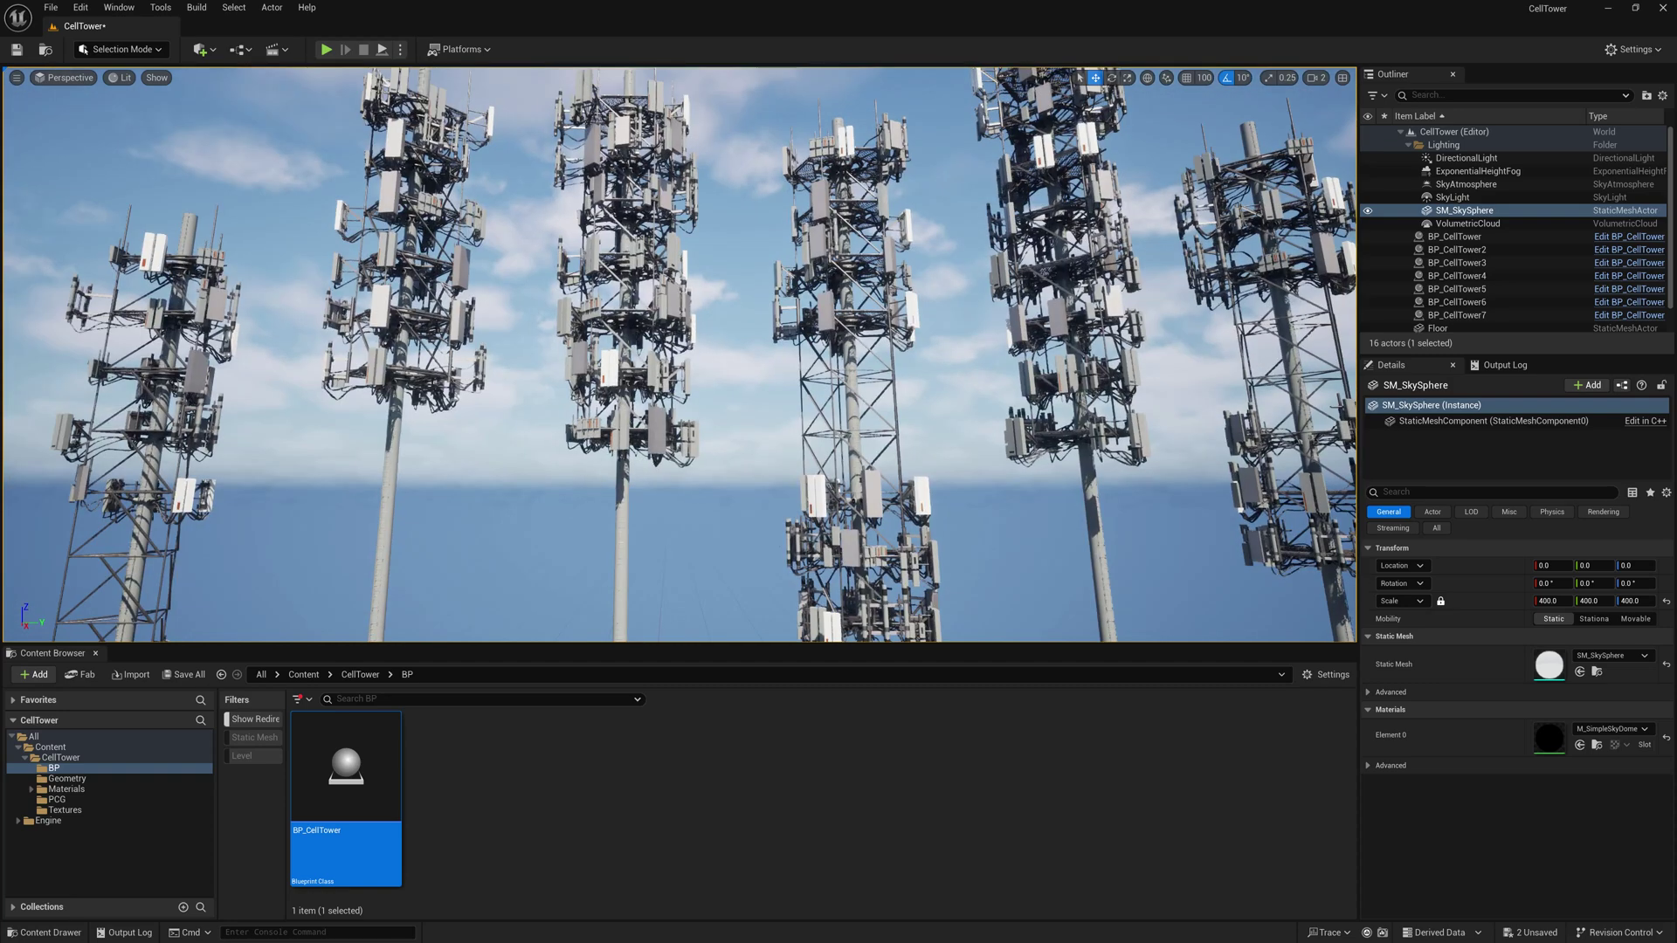
right_drag(830, 430, 830, 430)
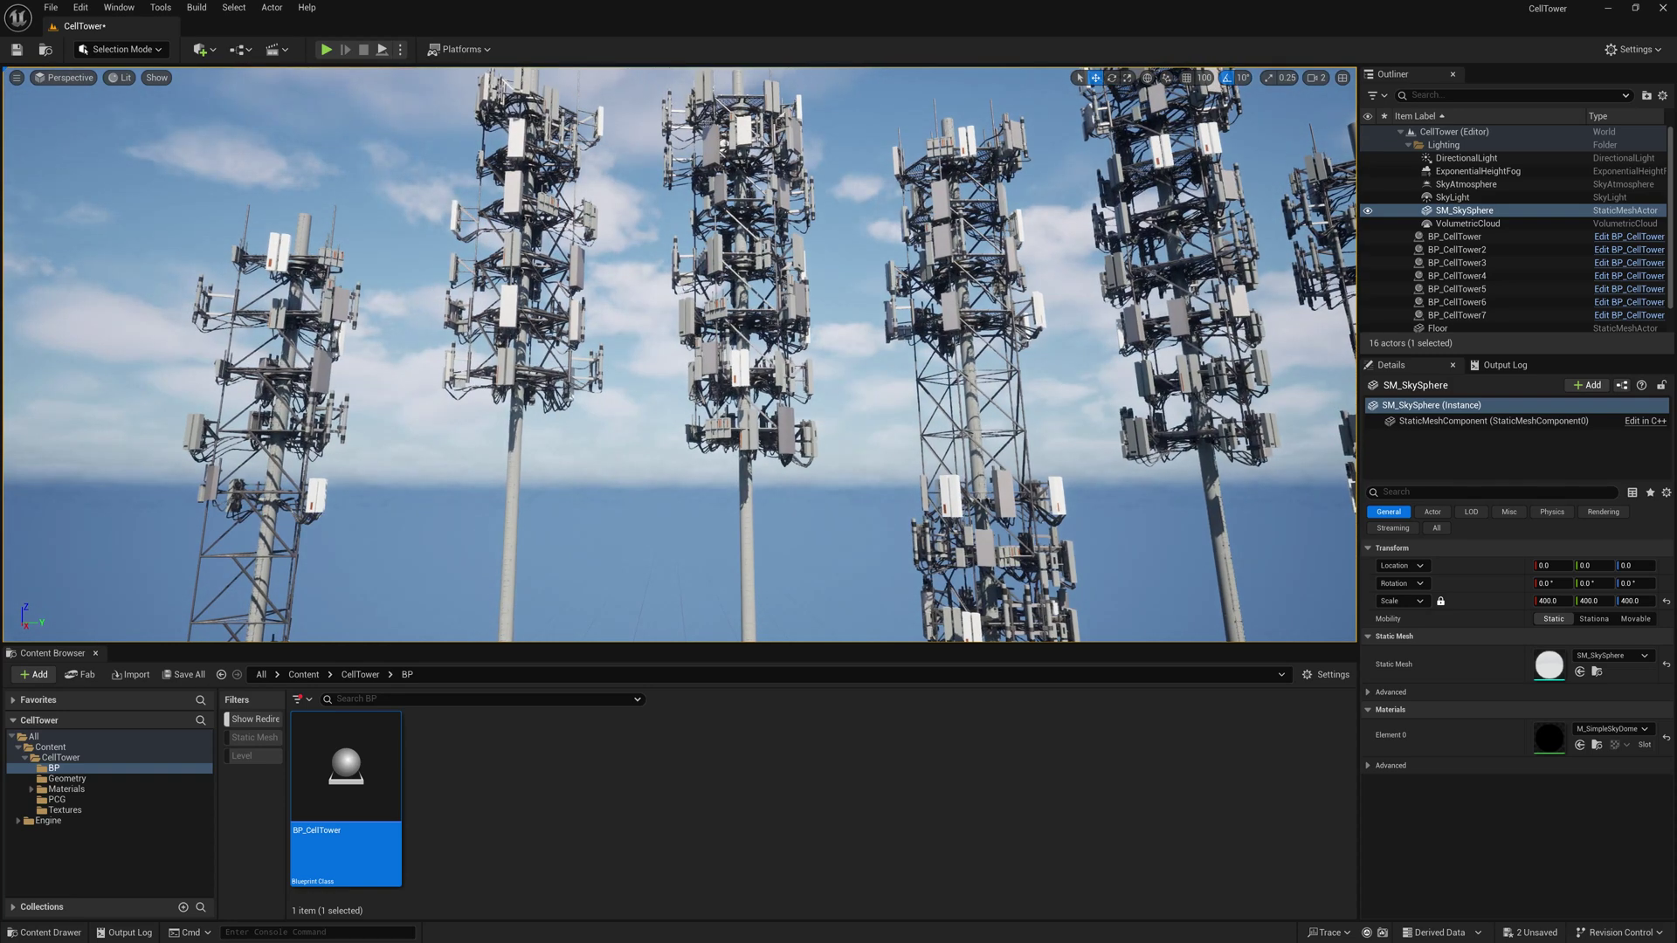
Bring up the BP_CellTower Blueprint editor full screen and examine the Calculate Skip Section function graph.
drag(1676, 113, 709, 234)
scroll(782, 371, down, 3)
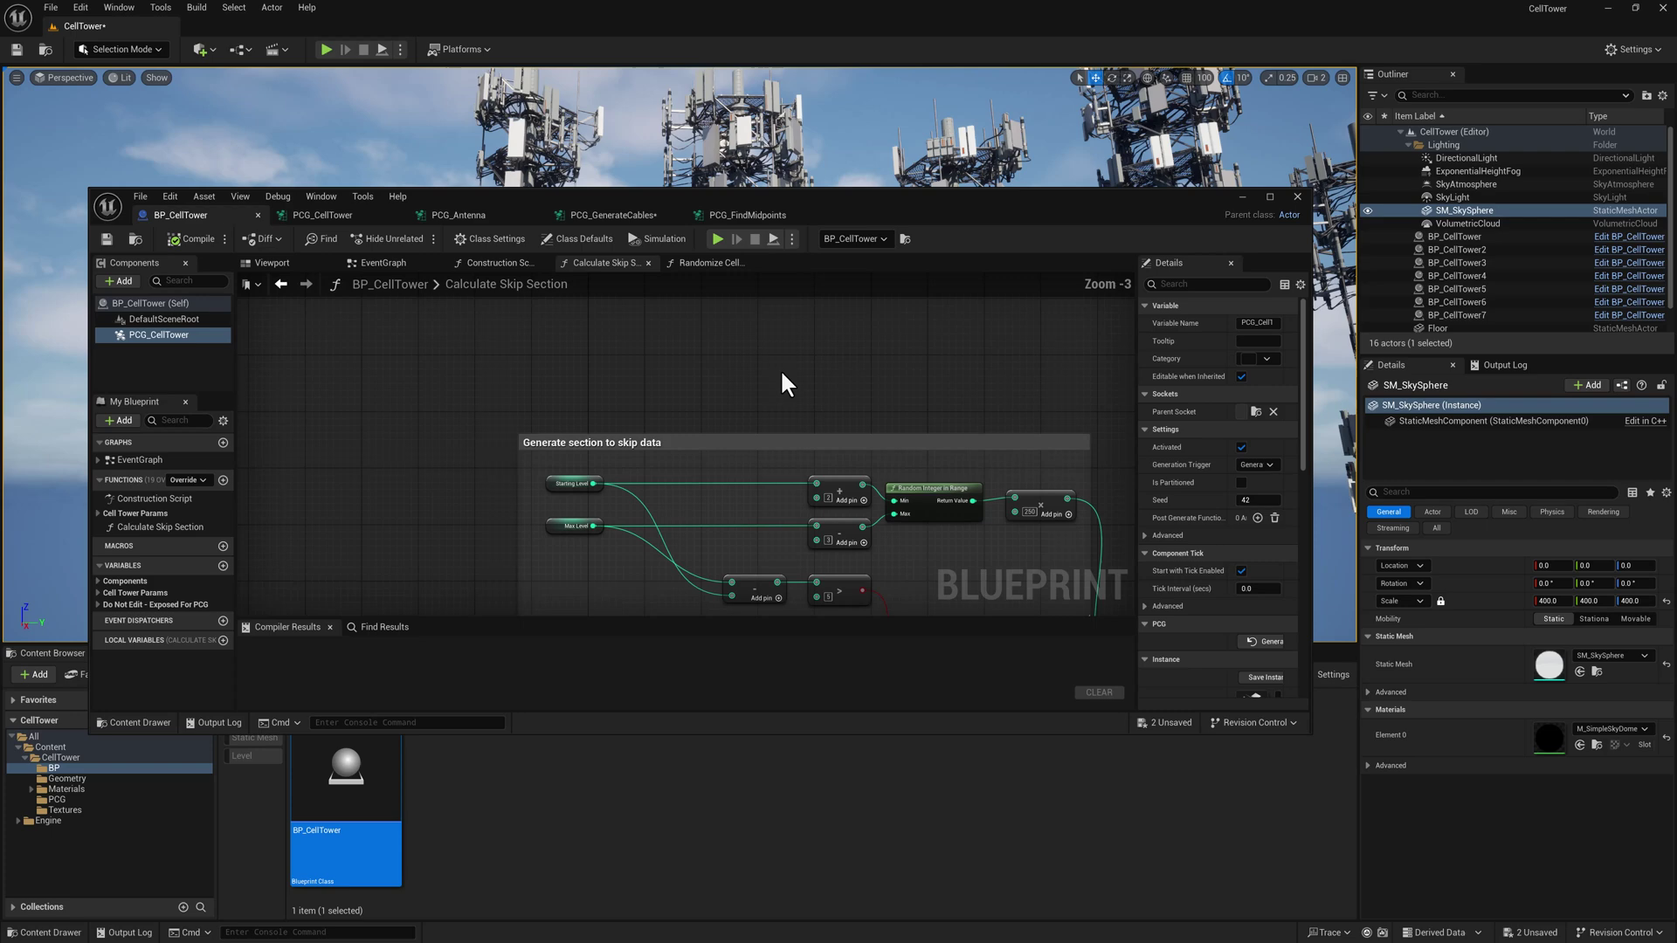
right_drag(782, 371, 576, 318)
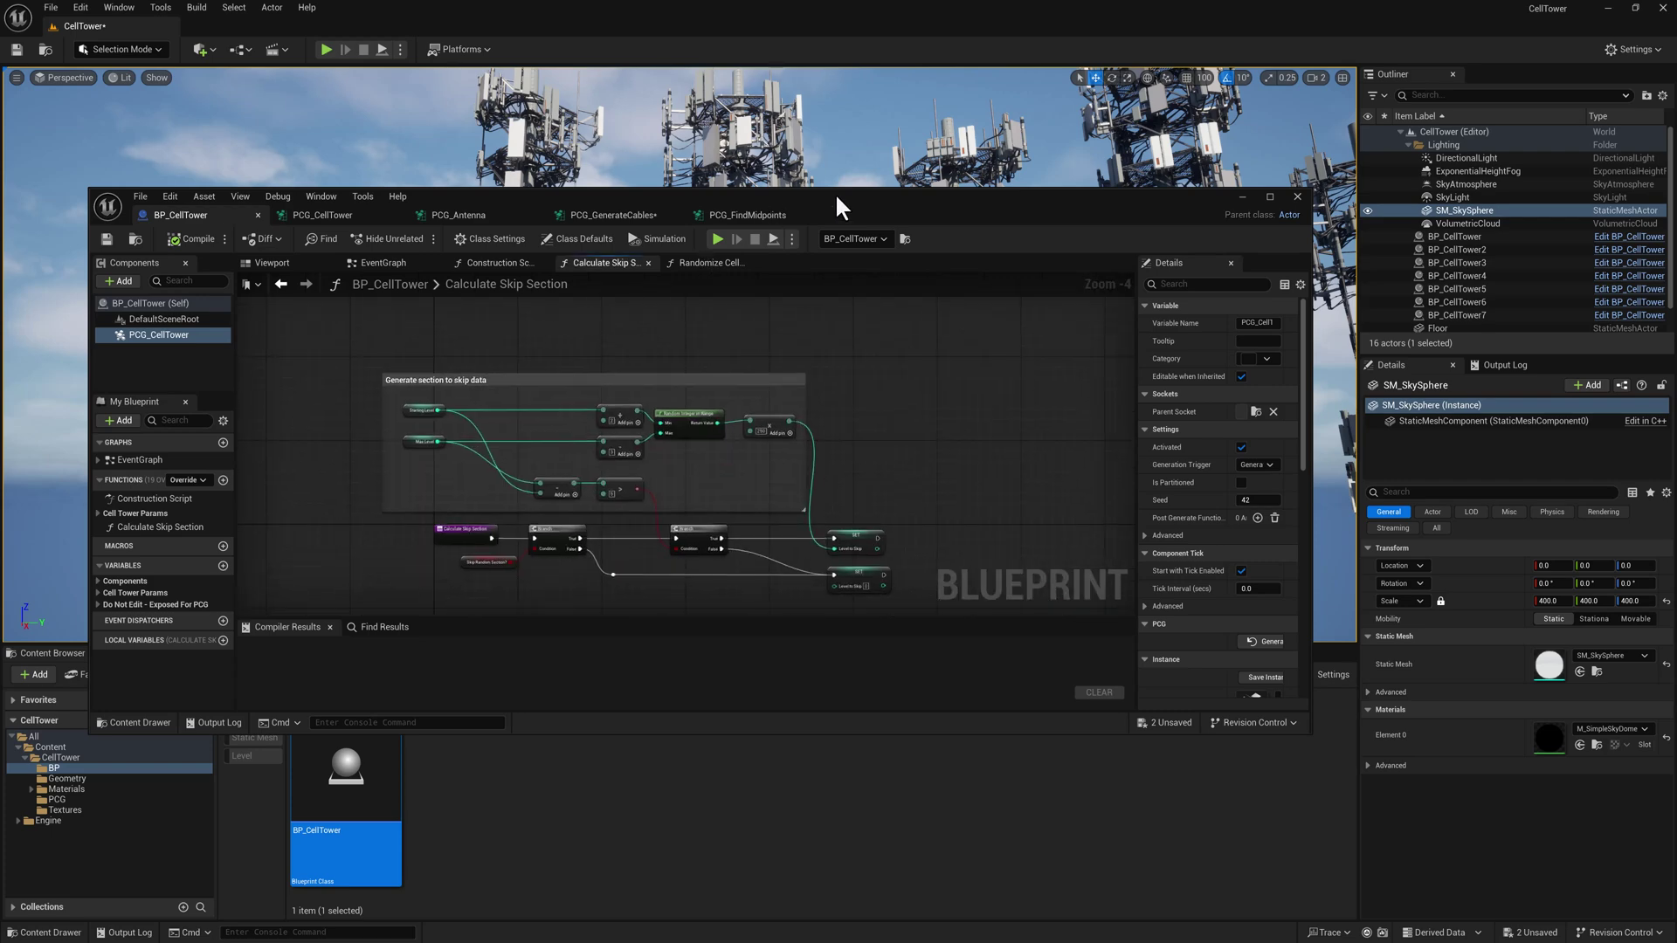
double_click(975, 198)
scroll(964, 304, up, 2)
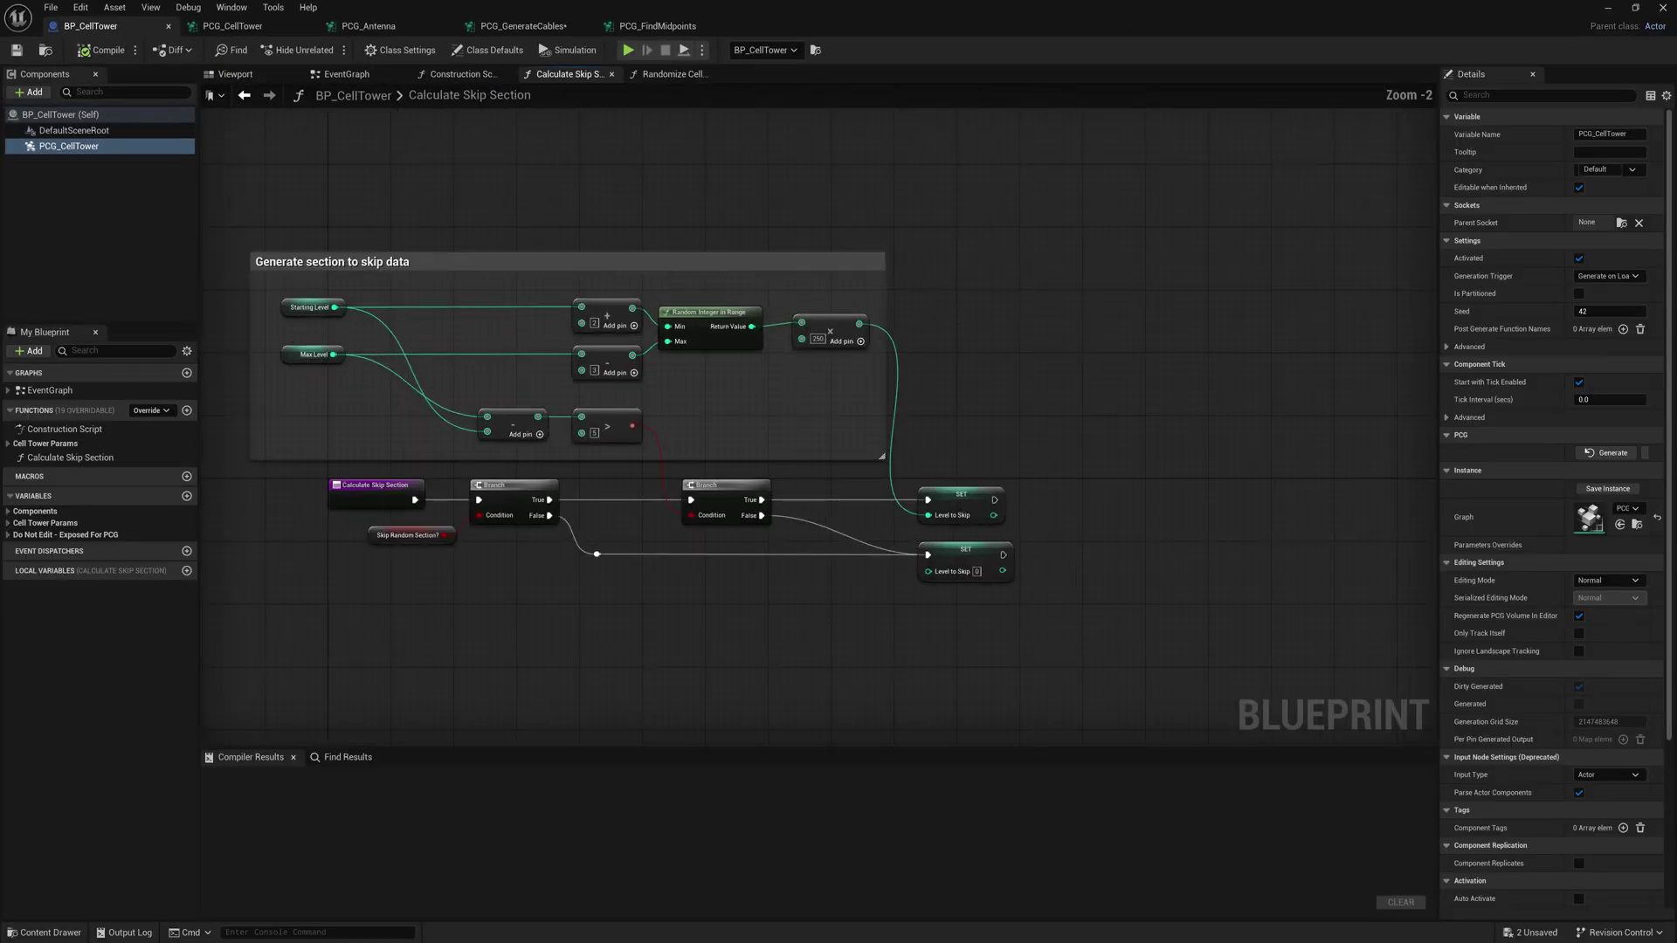
right_drag(418, 113, 528, 115)
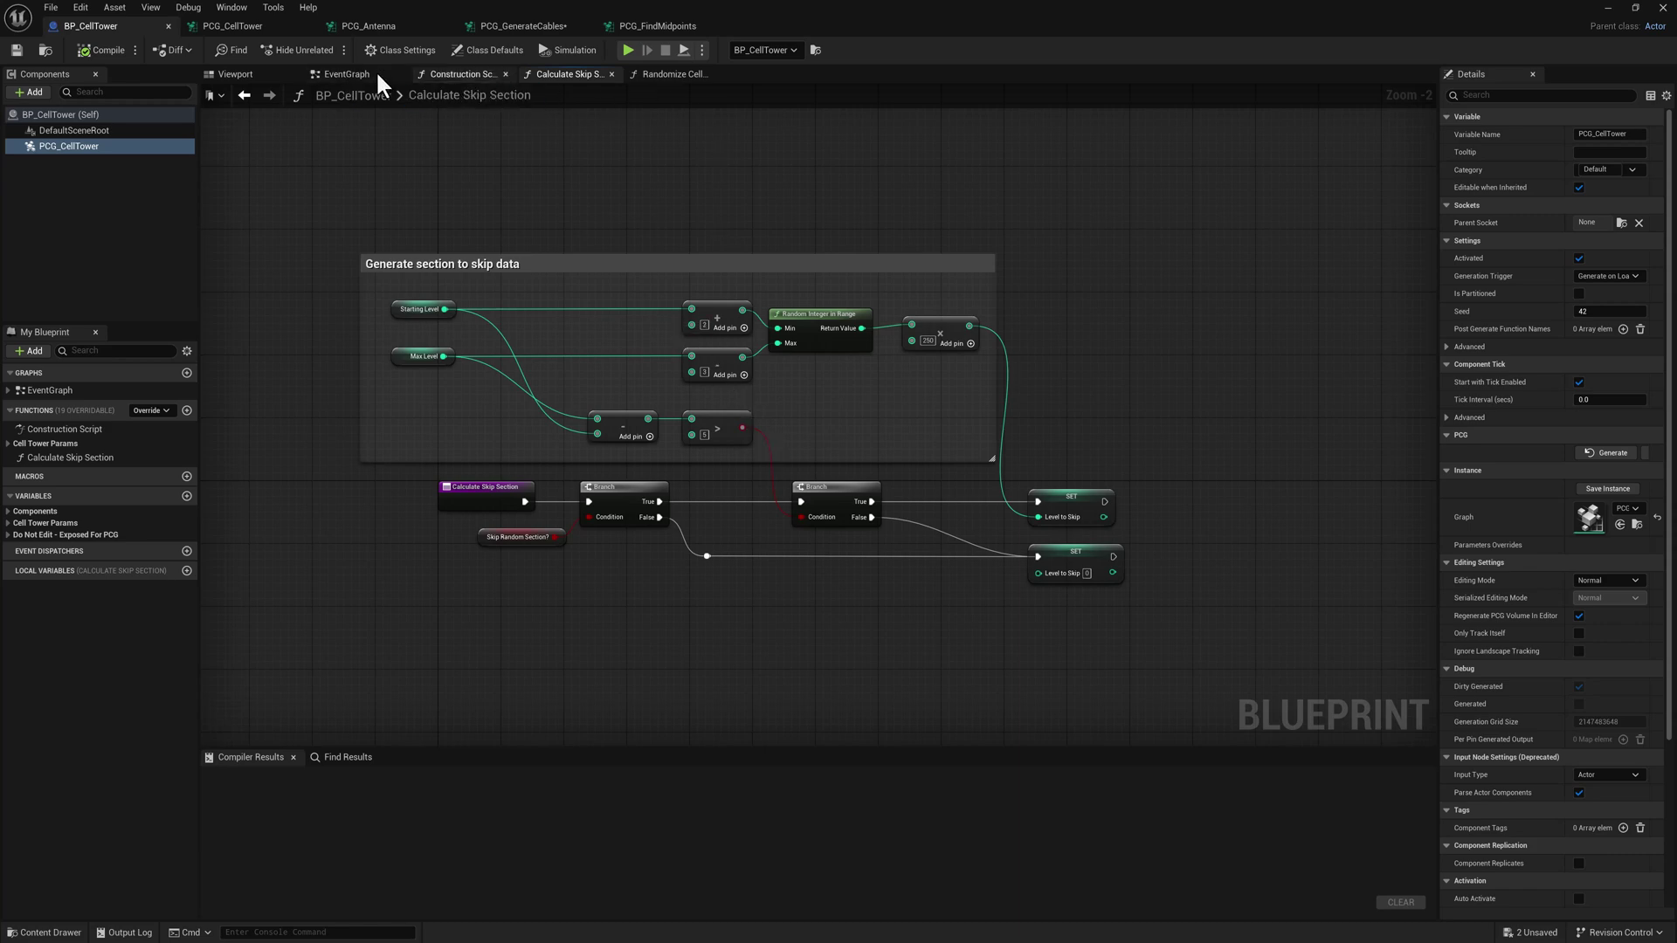
Review the Construction Script and Randomize Cell Tower graphs of the Blueprint and the overall PCG_CellTower graph.
click(463, 73)
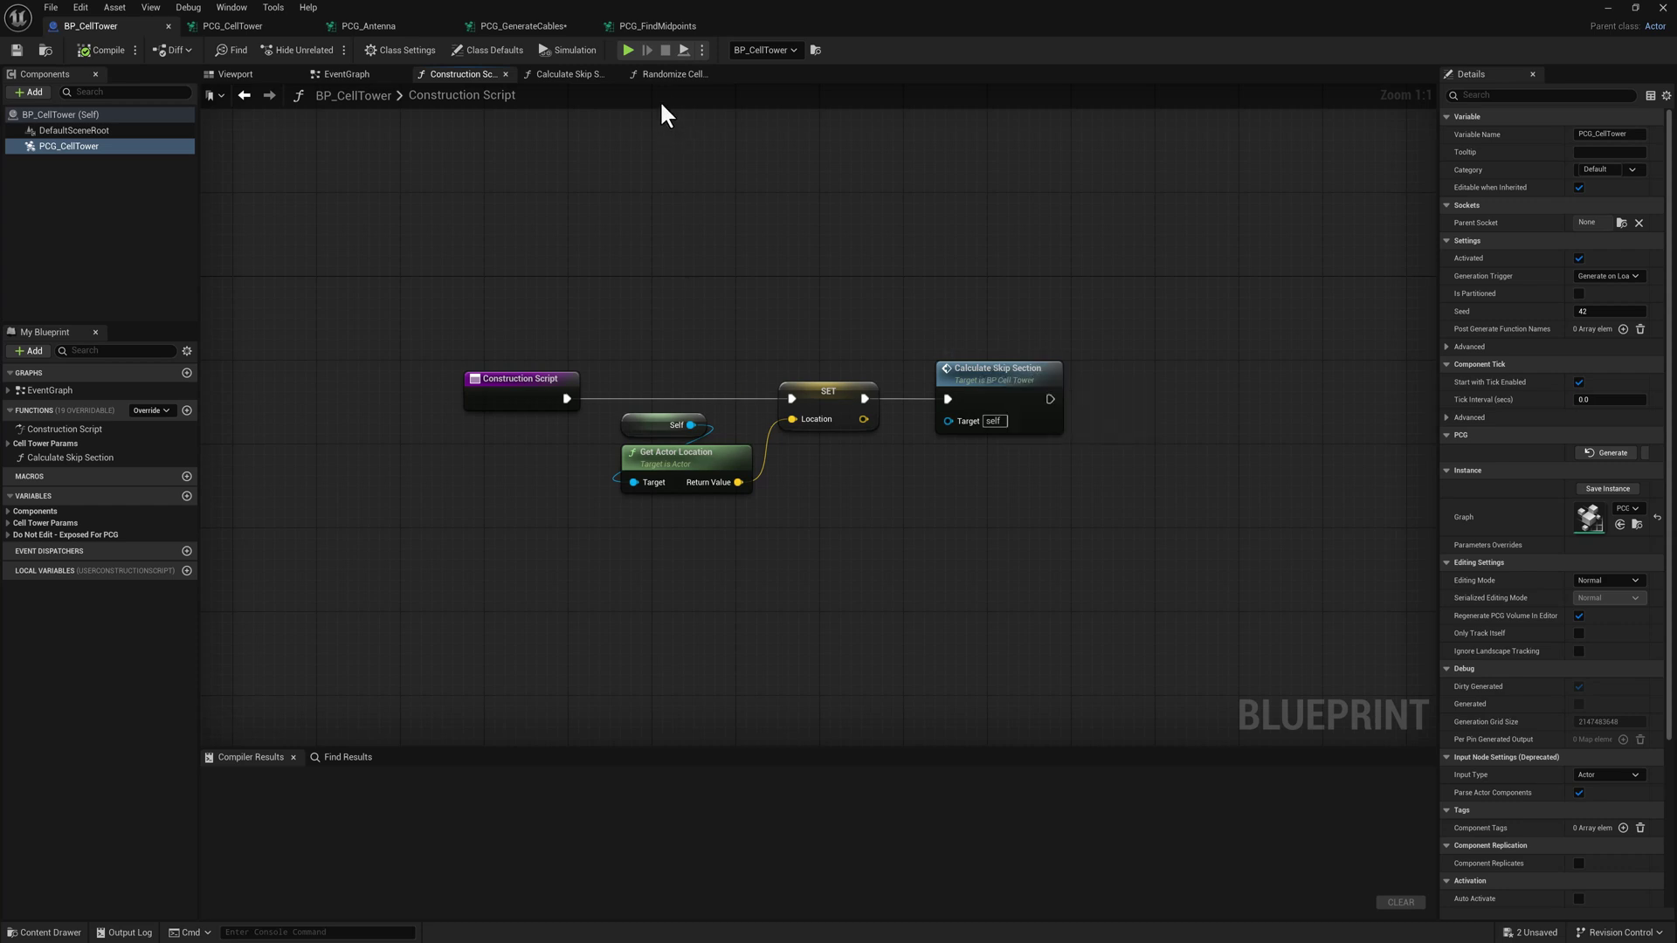
click(669, 75)
mouse_move(708, 262)
right_down()
mouse_move(651, 259)
mouse_move(697, 257)
right_up()
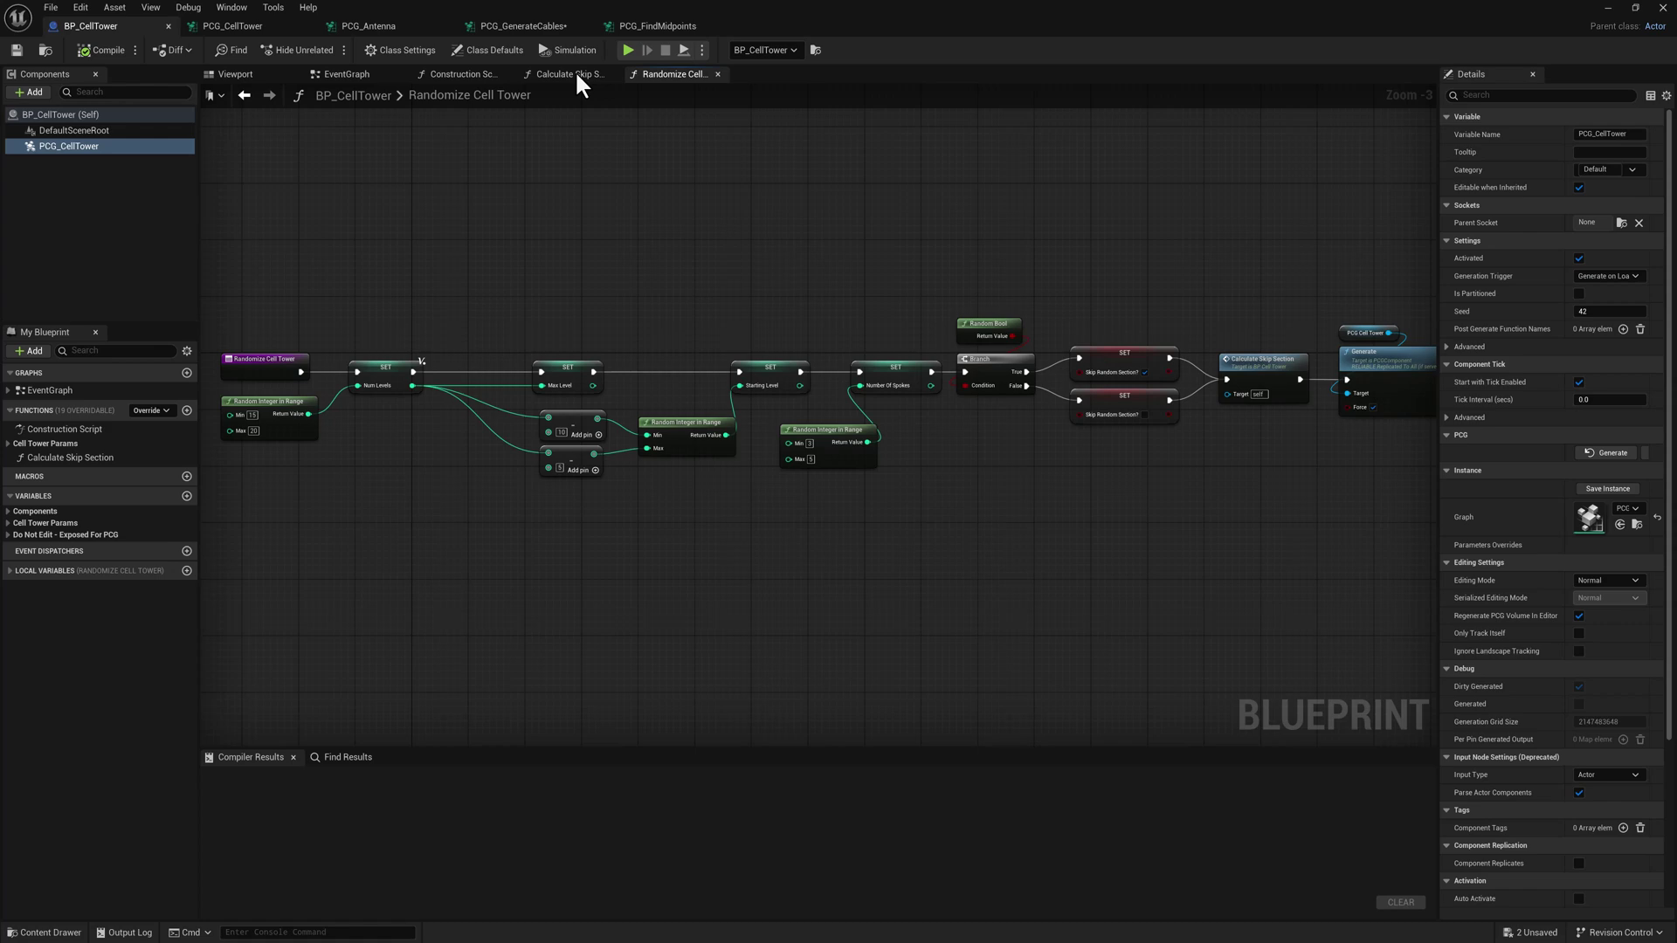
click(229, 27)
right_drag(414, 280, 501, 285)
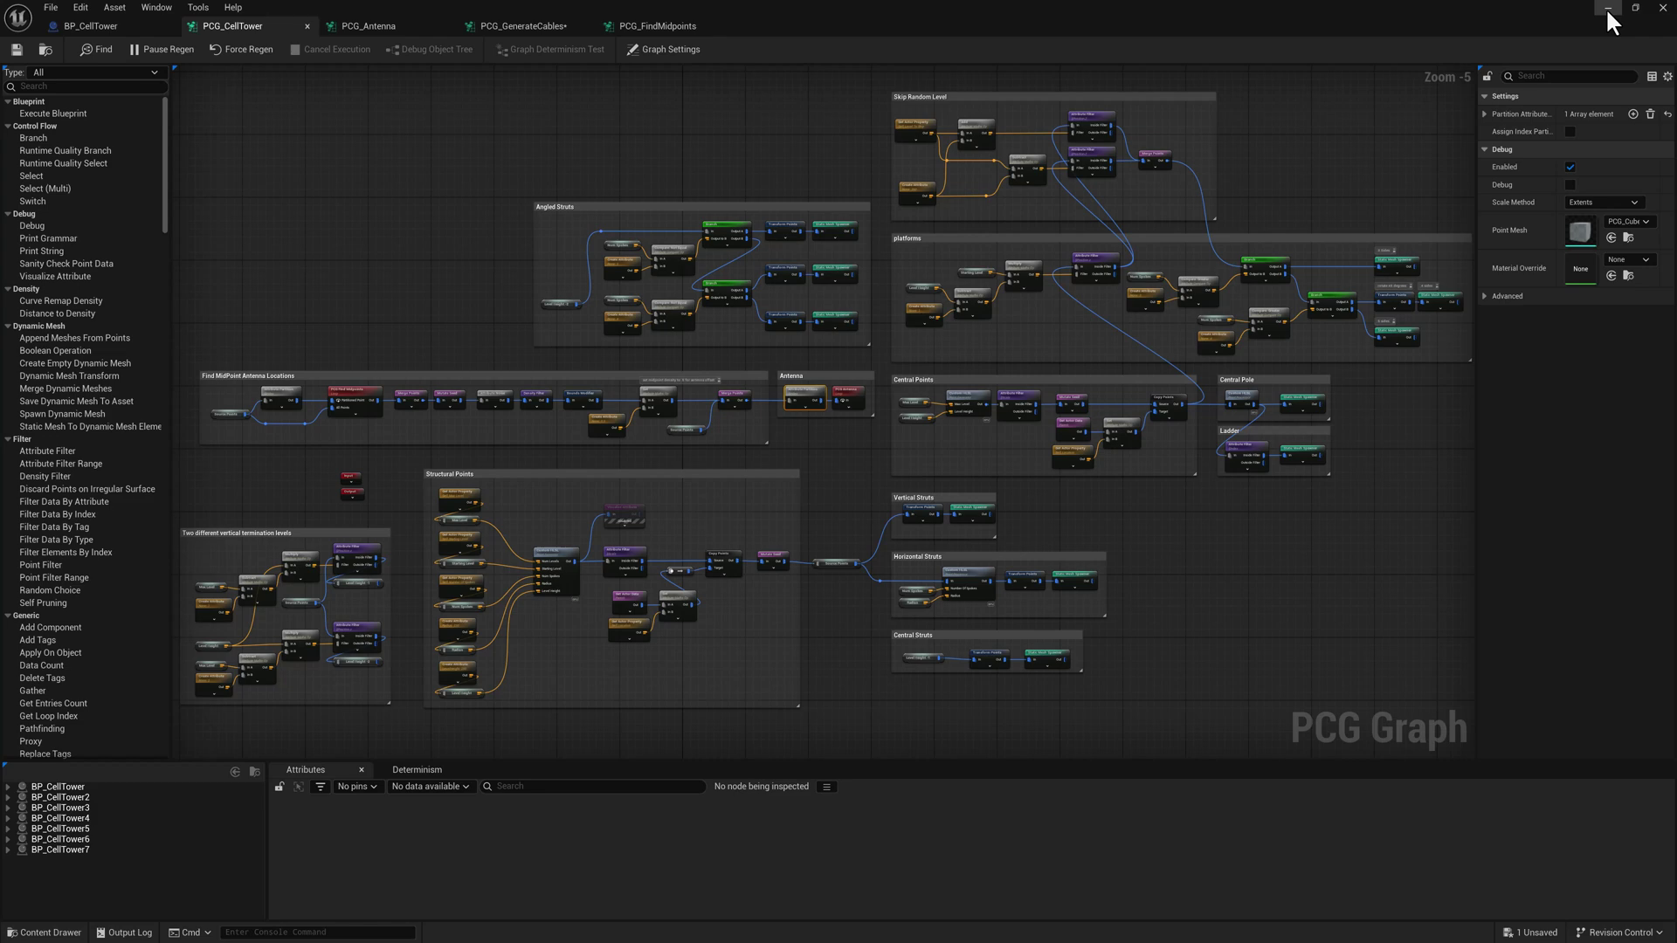
Open the recent level CellTower_demo and float the PCG_CellTower graph window beside the tower in the viewport.
click(1607, 7)
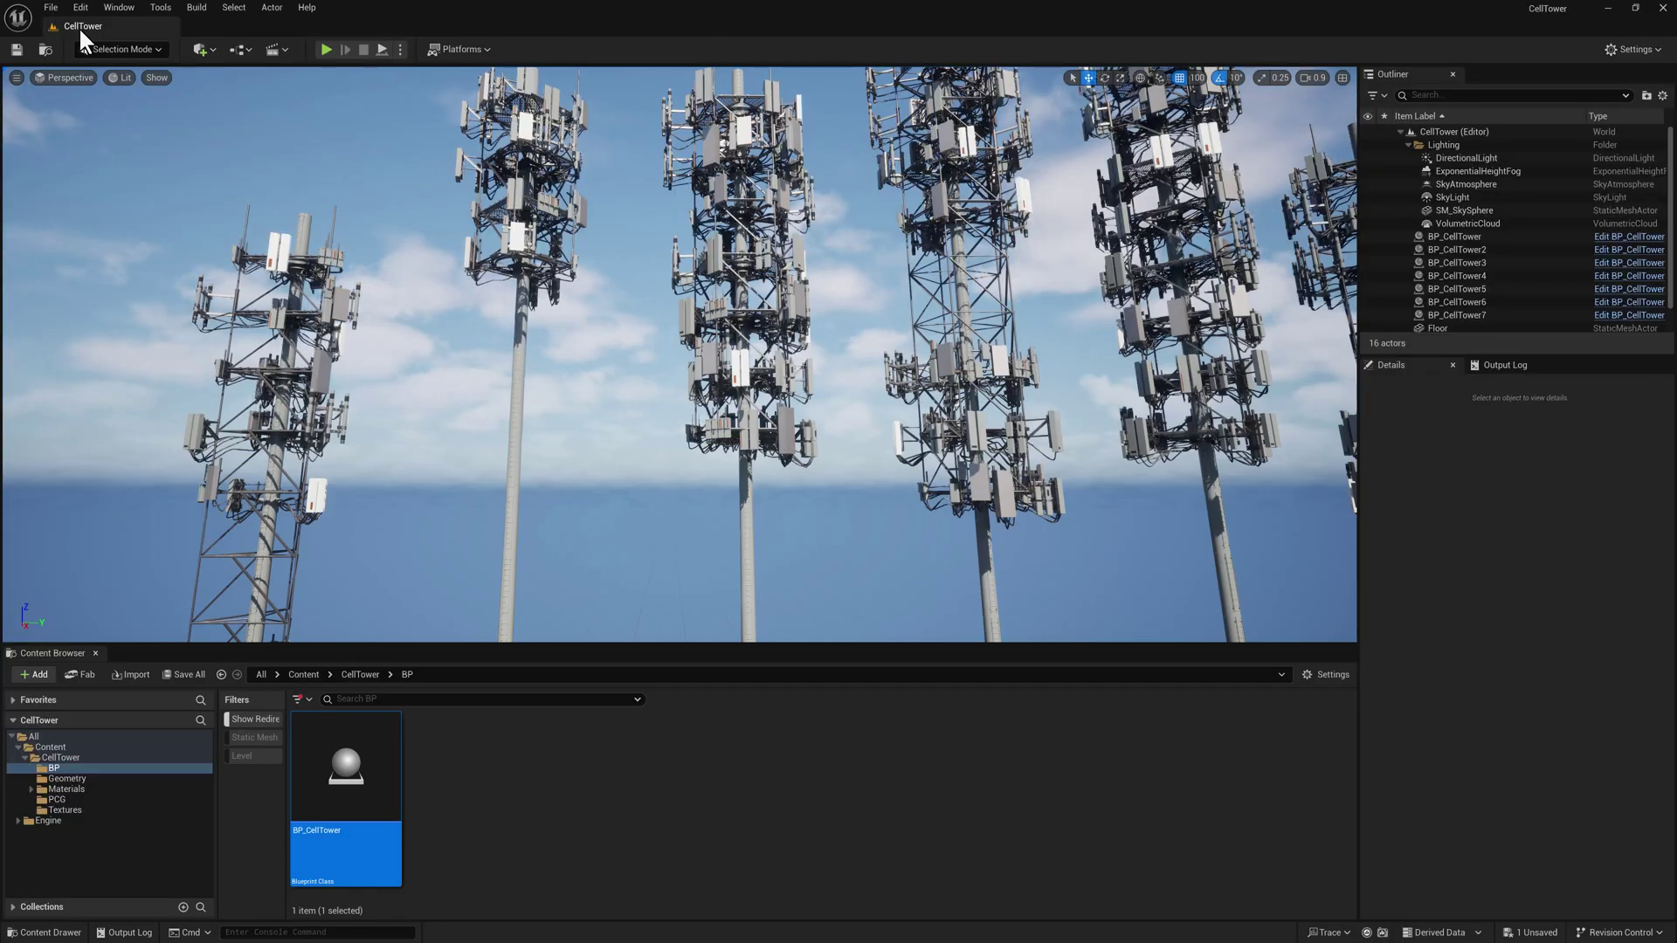
click(50, 7)
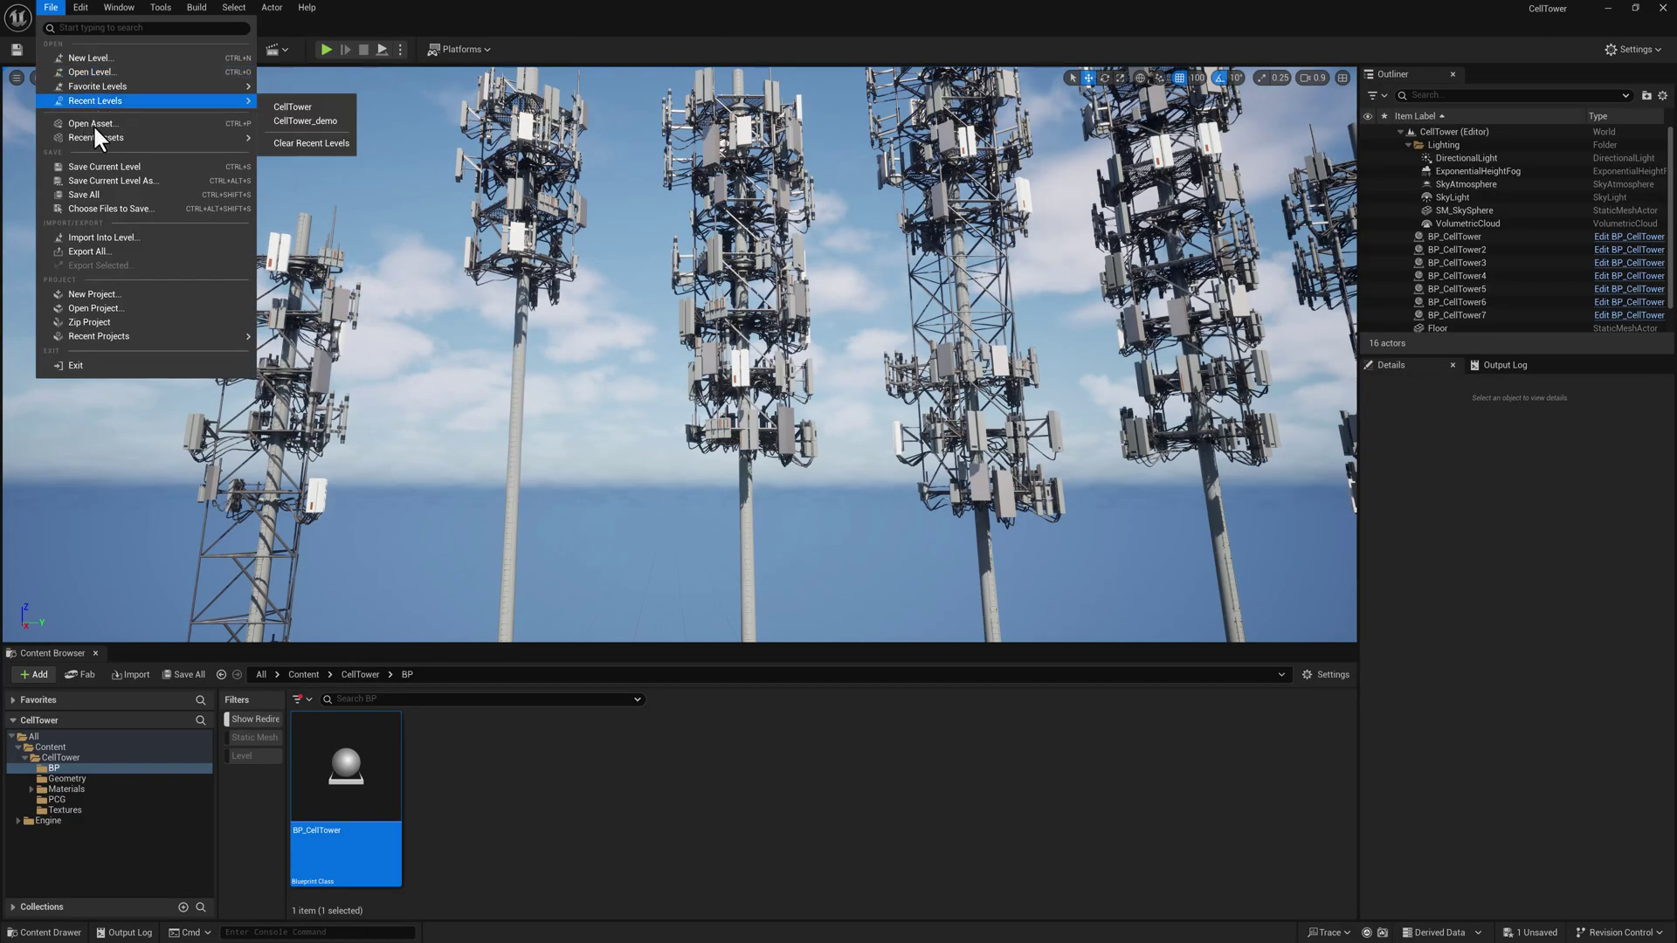
click(305, 121)
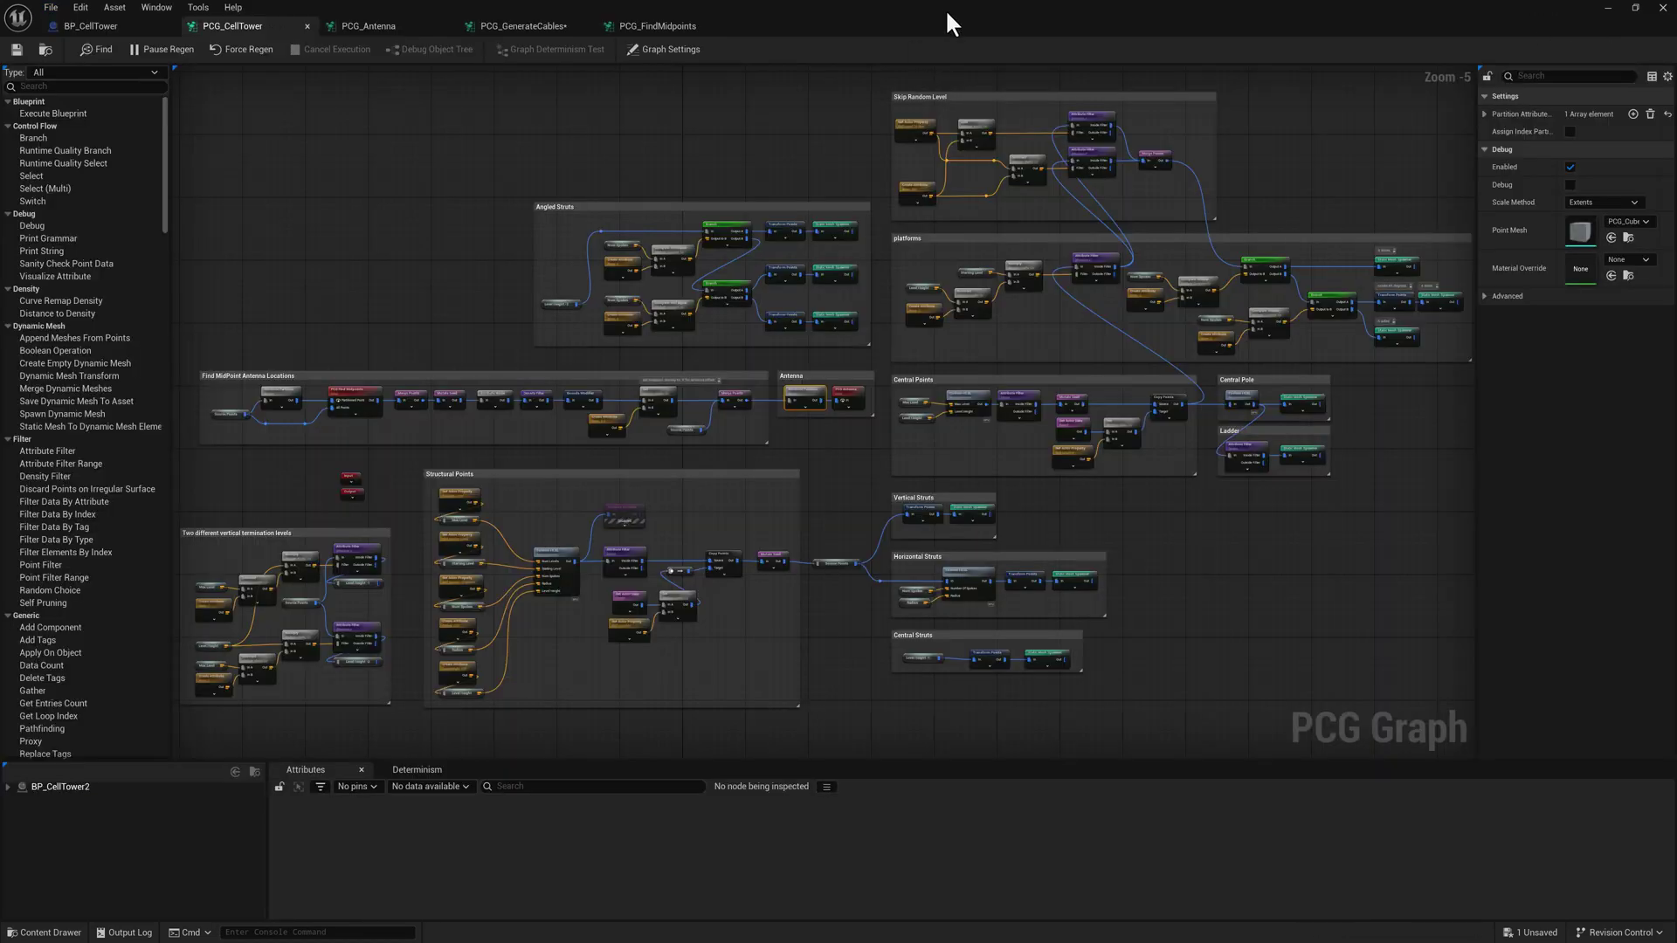
drag(945, 9, 1254, 179)
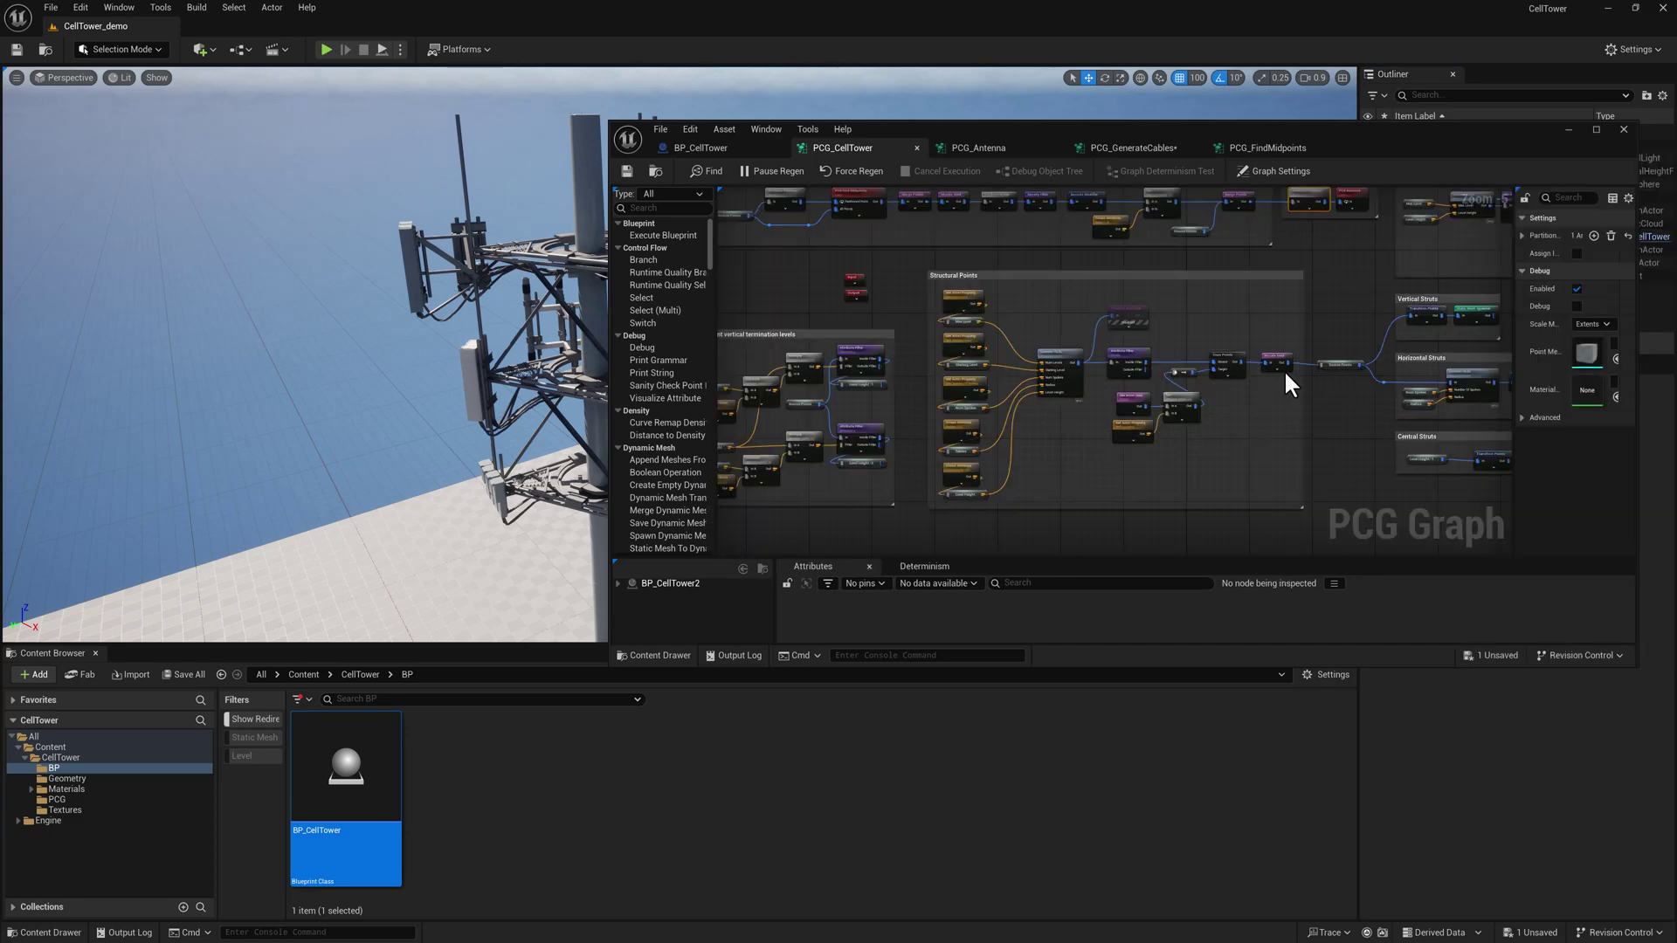
Turn on debug display for the Mutate Seed node at the end of the Structural Points group.
right_drag(1284, 378, 1278, 402)
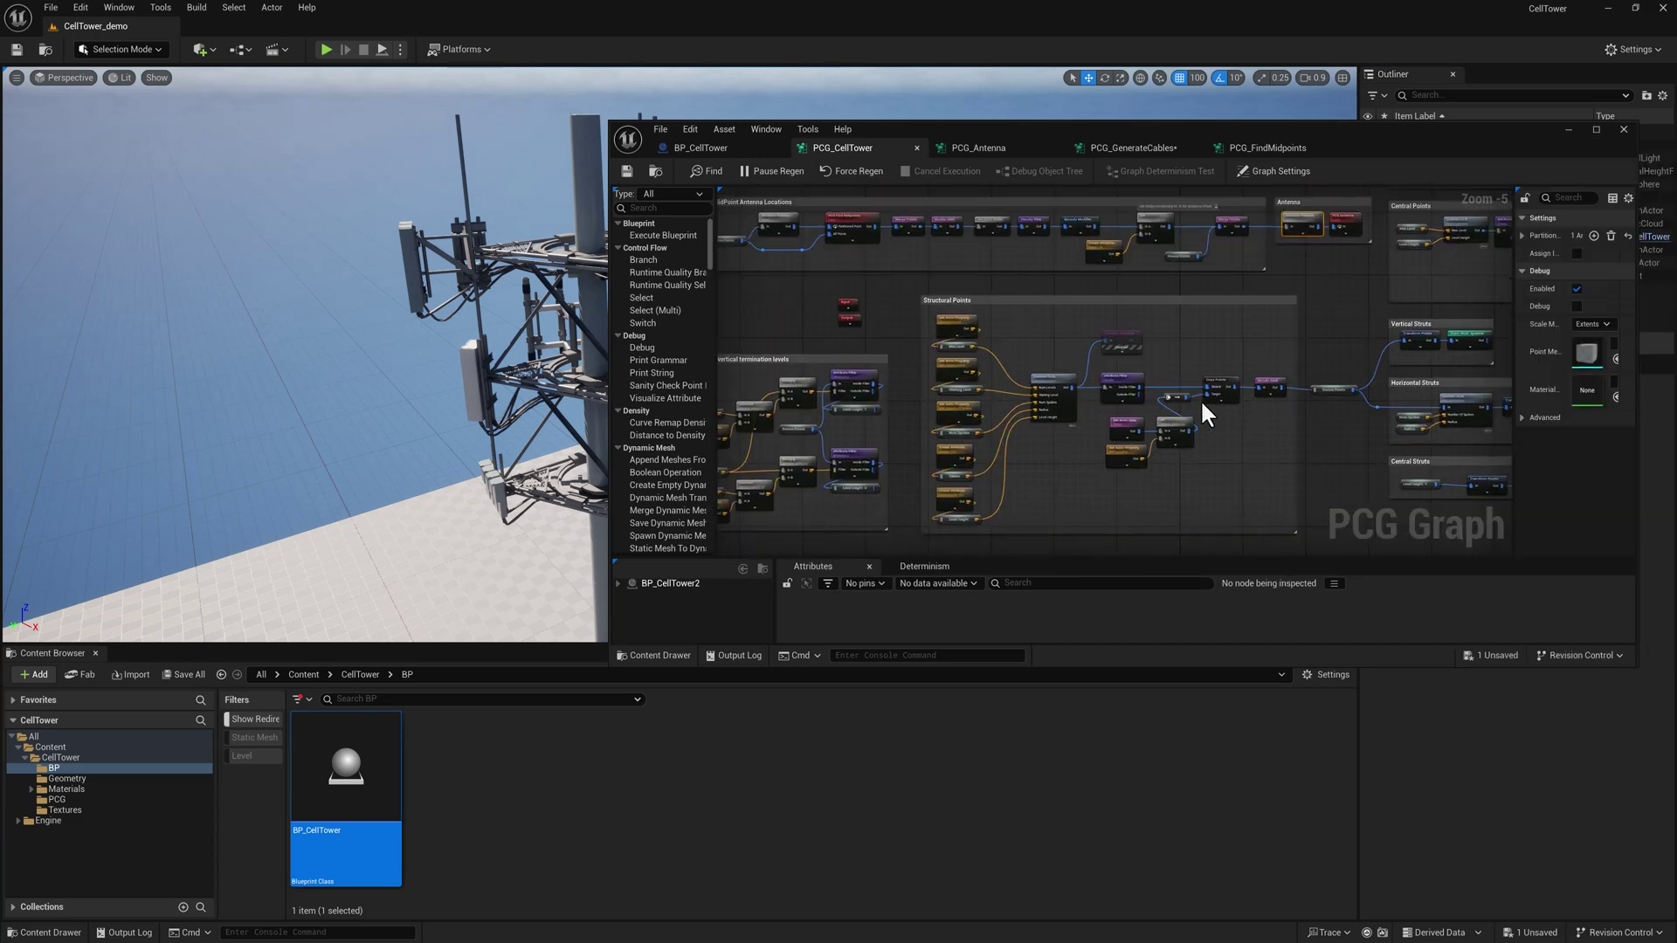
scroll(1200, 400, up, 3)
scroll(1228, 381, down, 2)
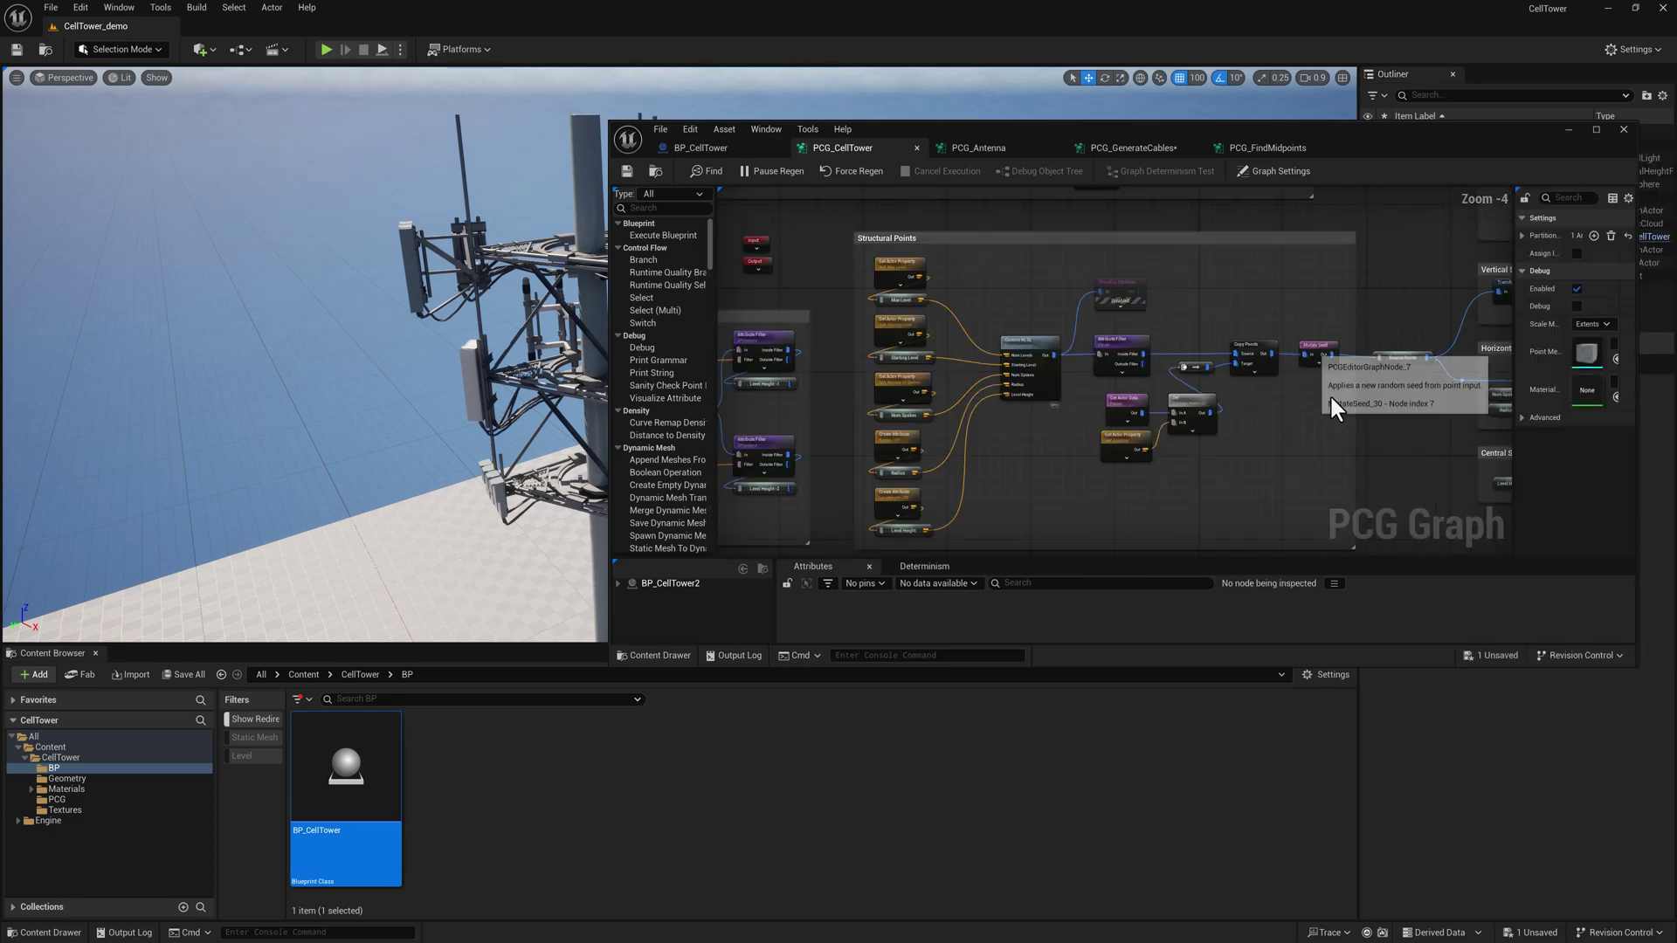
click(1317, 352)
key(d)
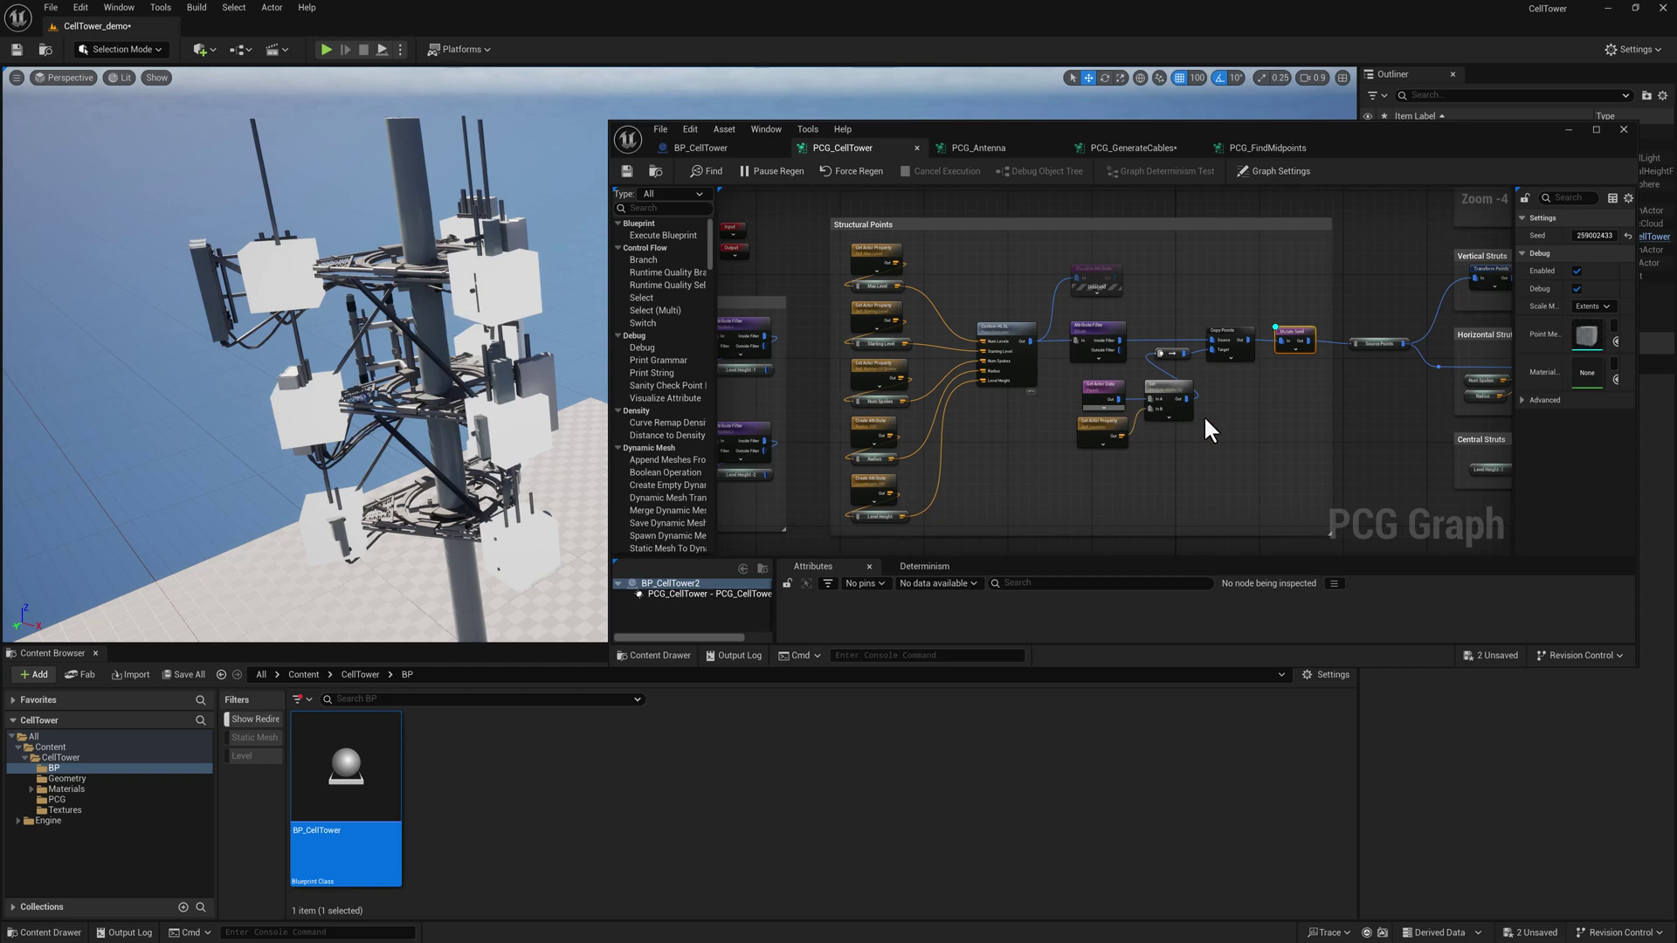
Examine how the structural points feed the strut and antenna groups, and move the graph window below the tower view.
right_drag(1204, 416, 950, 419)
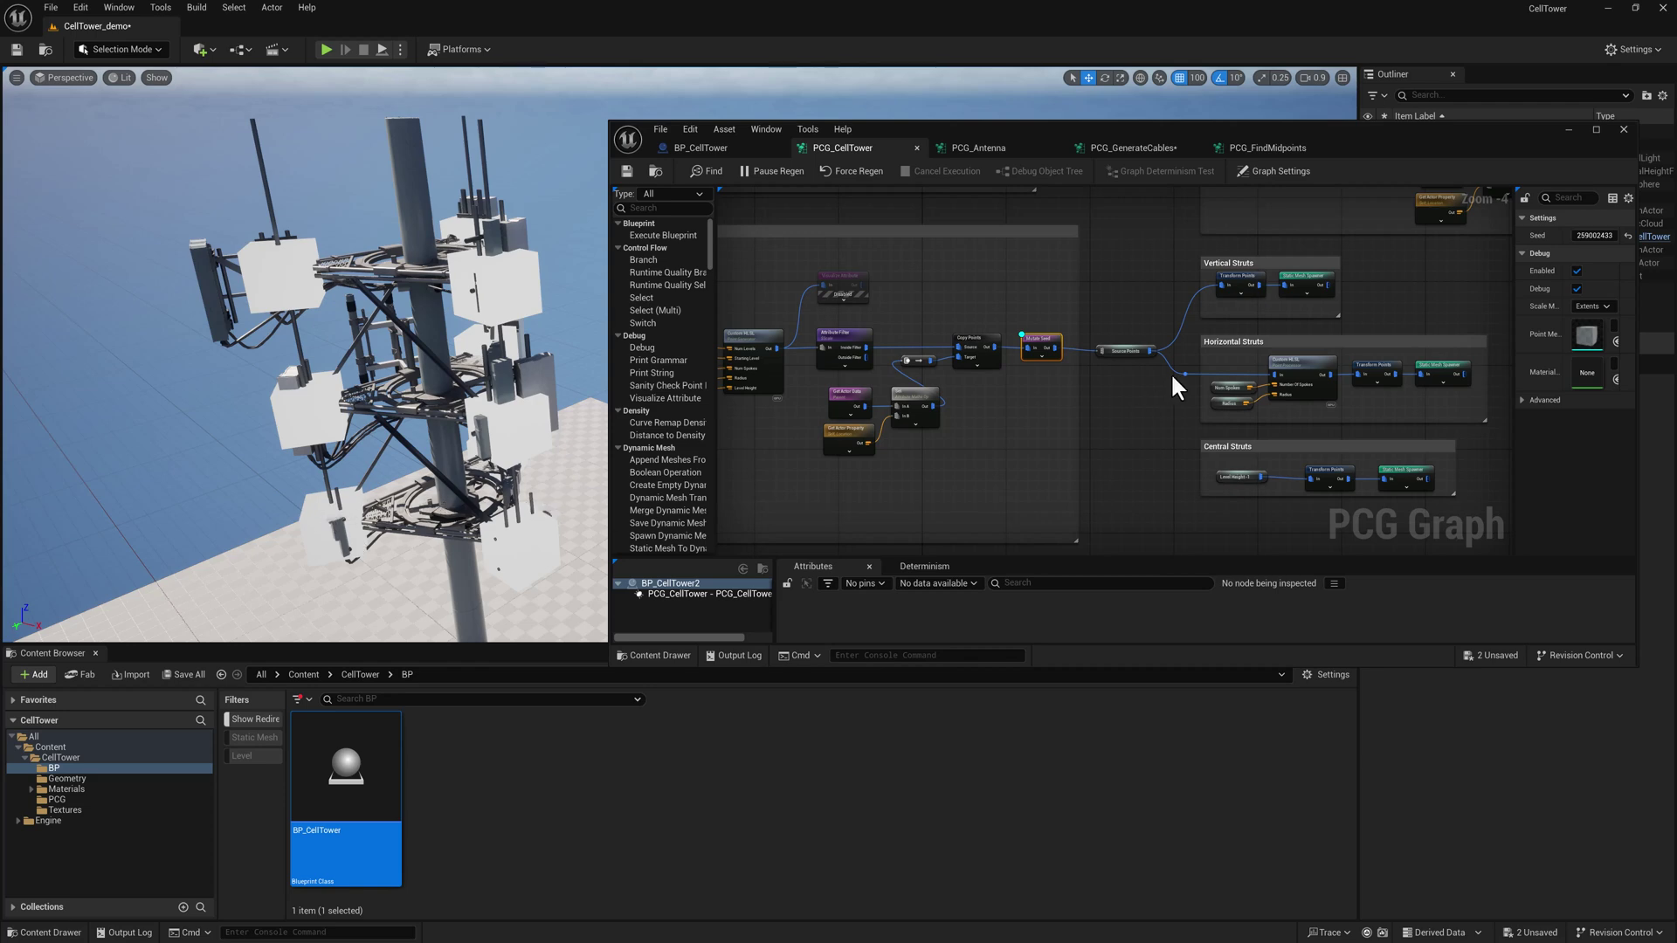
right_drag(1172, 376, 1053, 545)
right_drag(1062, 387, 1273, 648)
right_drag(1120, 401, 1117, 369)
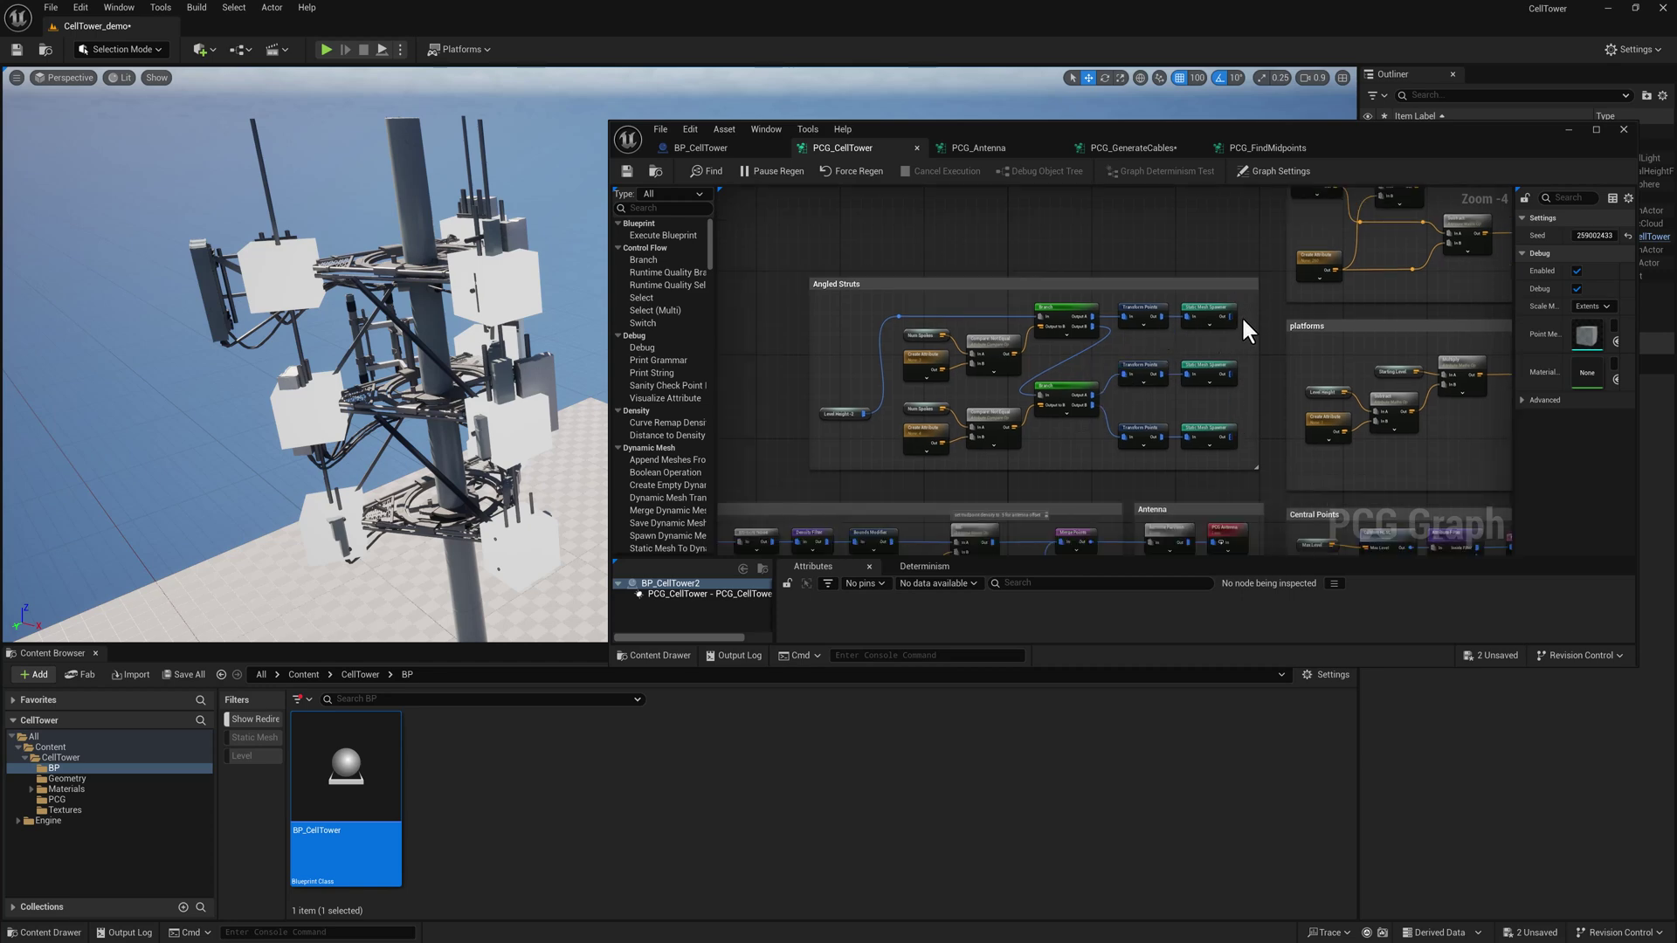
right_drag(1253, 381, 1262, 240)
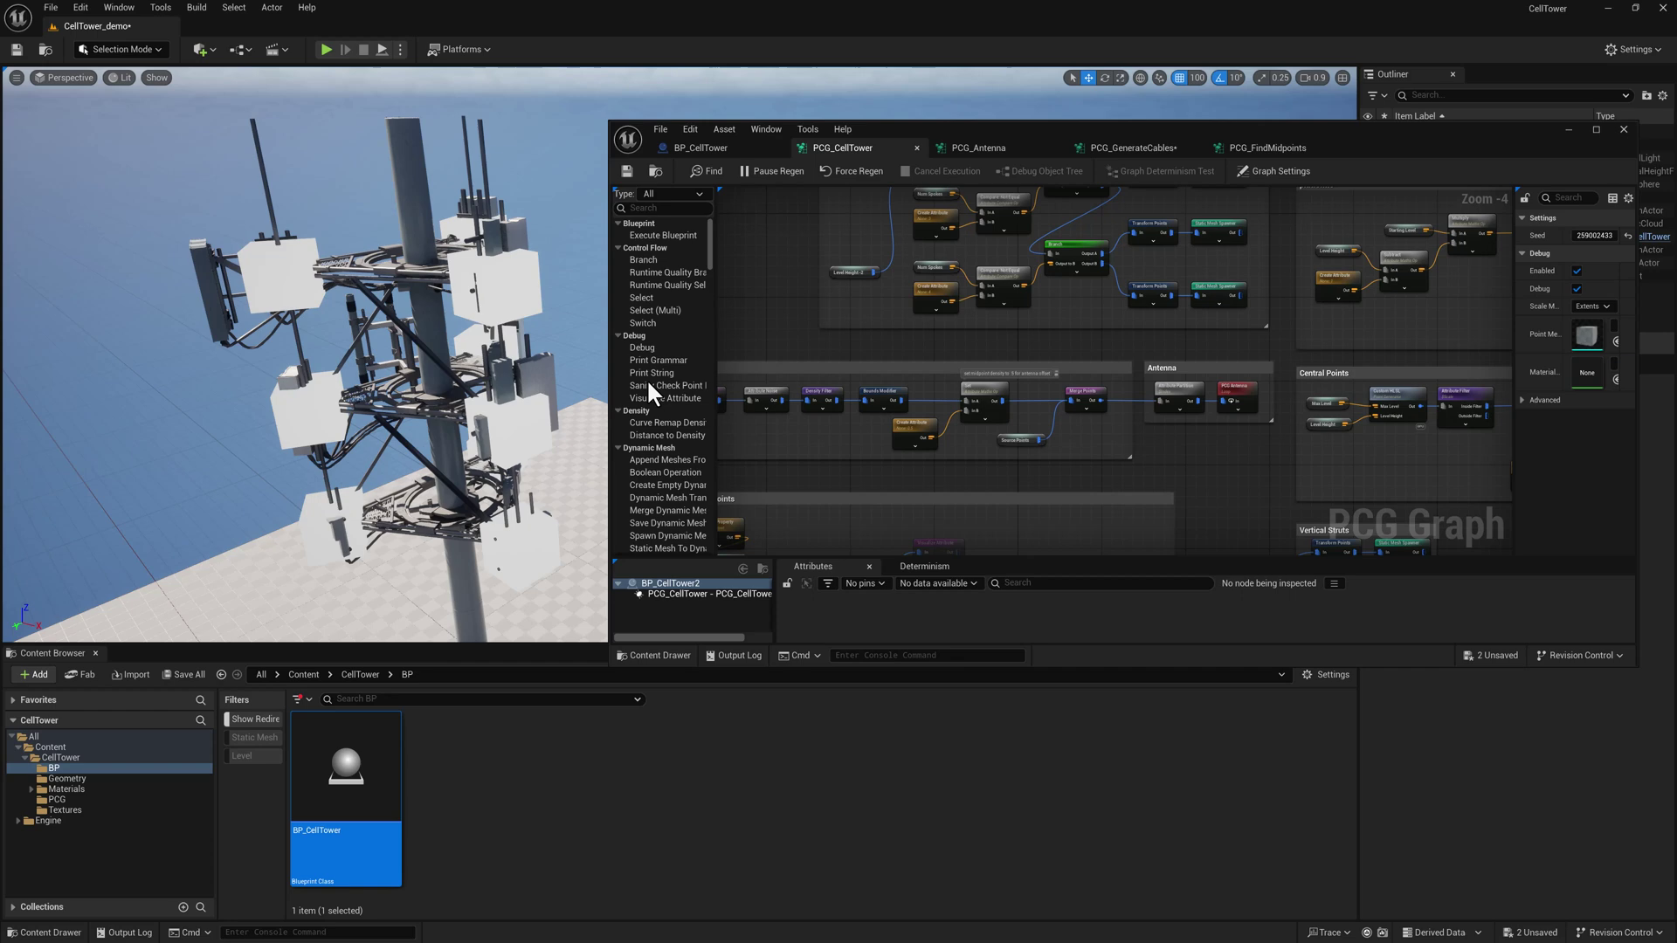
right_drag(1161, 367, 1317, 145)
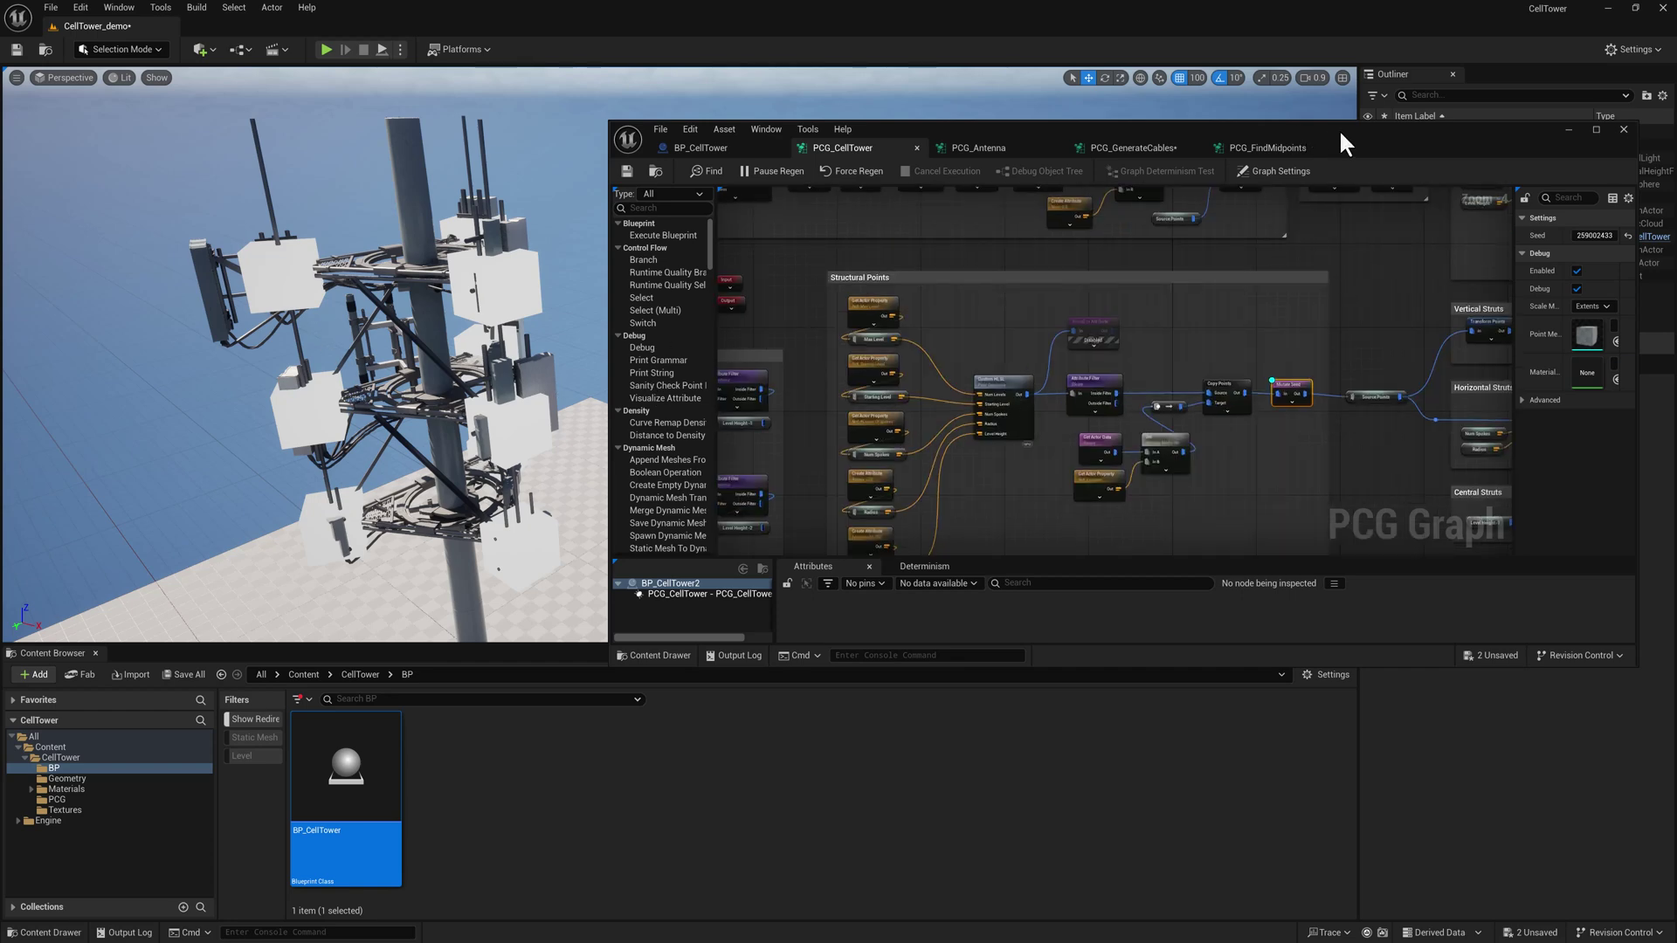
drag(1339, 129, 964, 636)
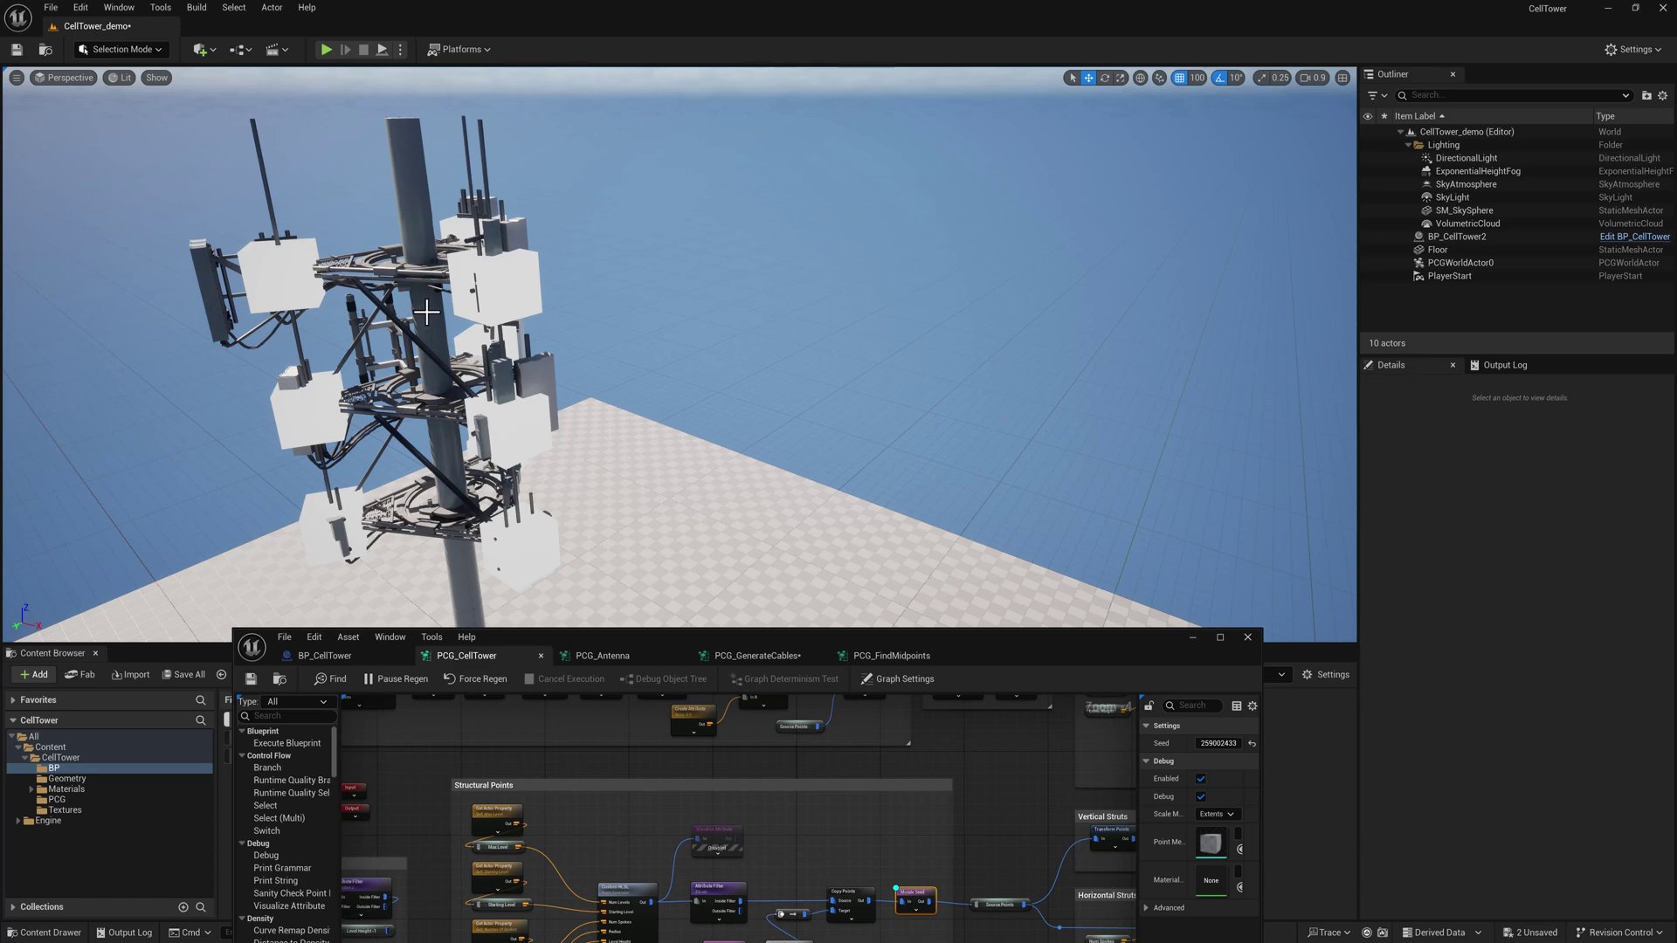
Set the Number Of Spokes of the BP_CellTower2 actor to 4.
click(1456, 237)
click(1555, 728)
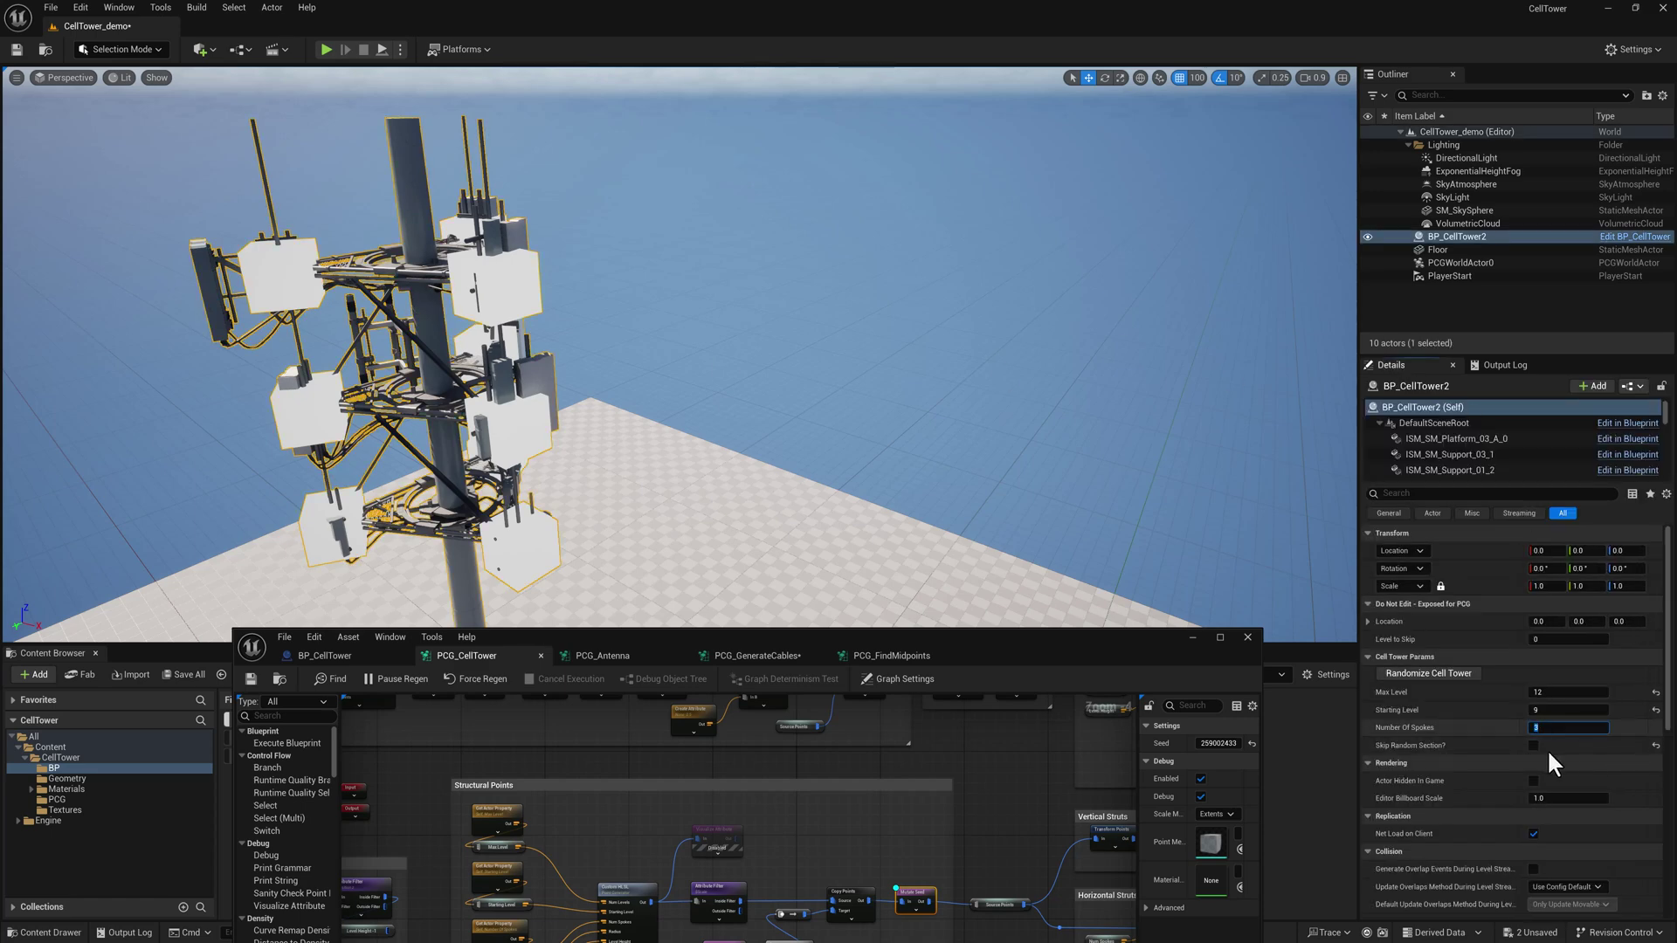
text(4)
key(Return)
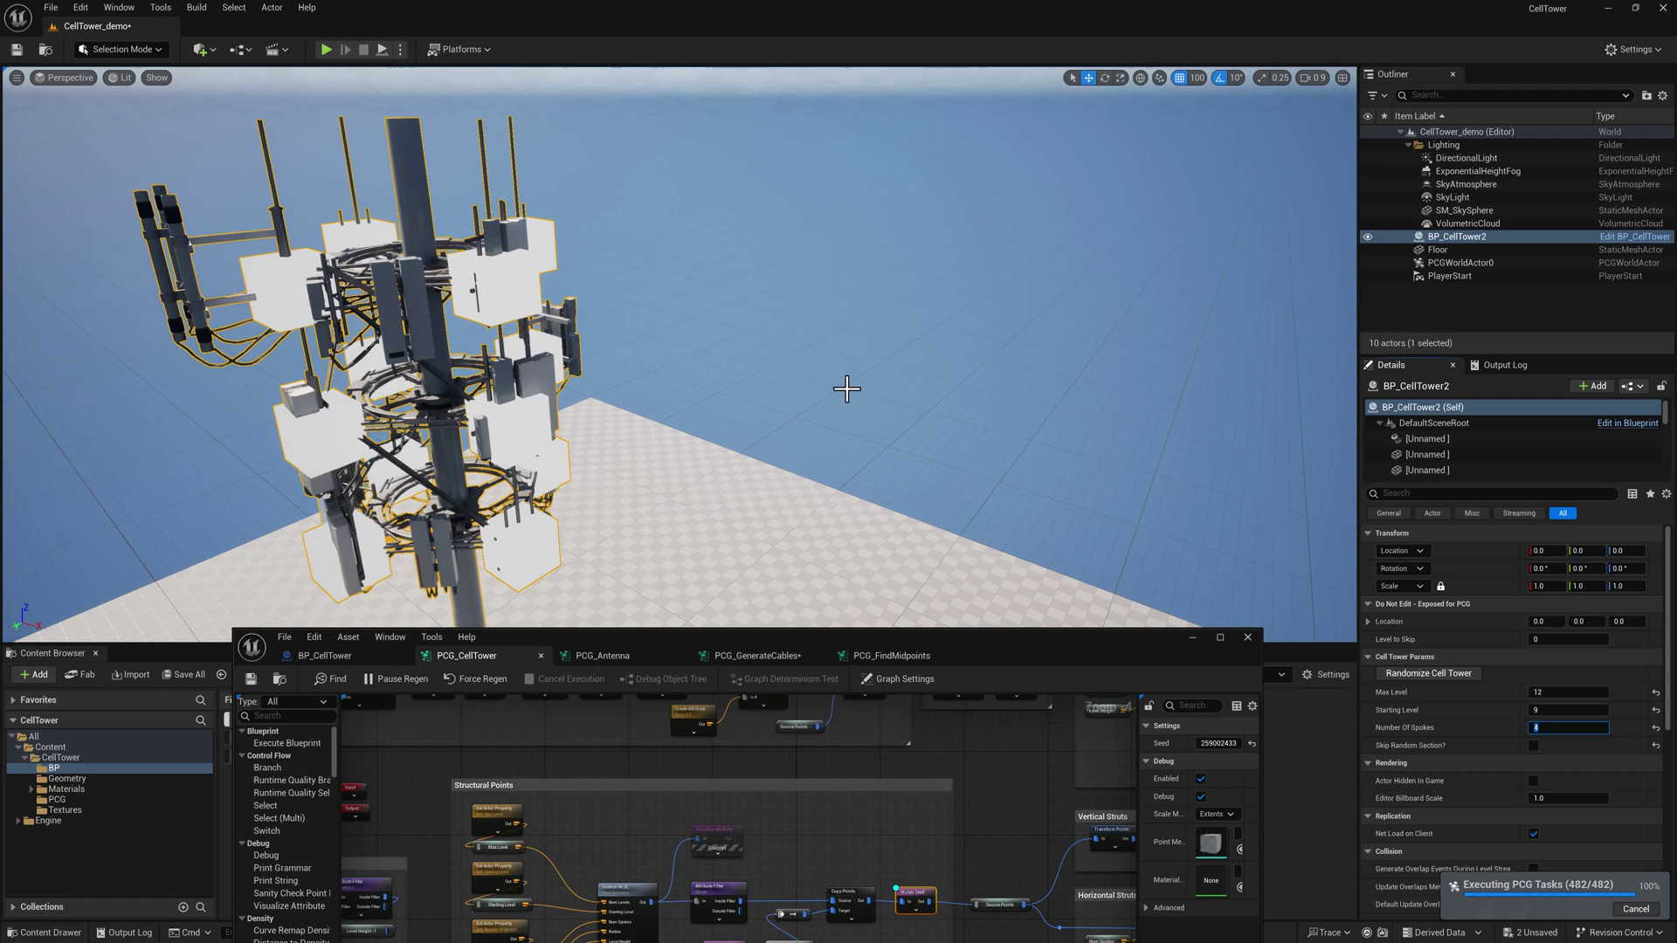
Move the graph window up beside the tower and turn off debug display for the Mutate Seed node in Structural Points.
right_drag(679, 354, 716, 345)
drag(1001, 638, 1093, 355)
right_drag(987, 523, 1131, 629)
right_drag(952, 573, 967, 574)
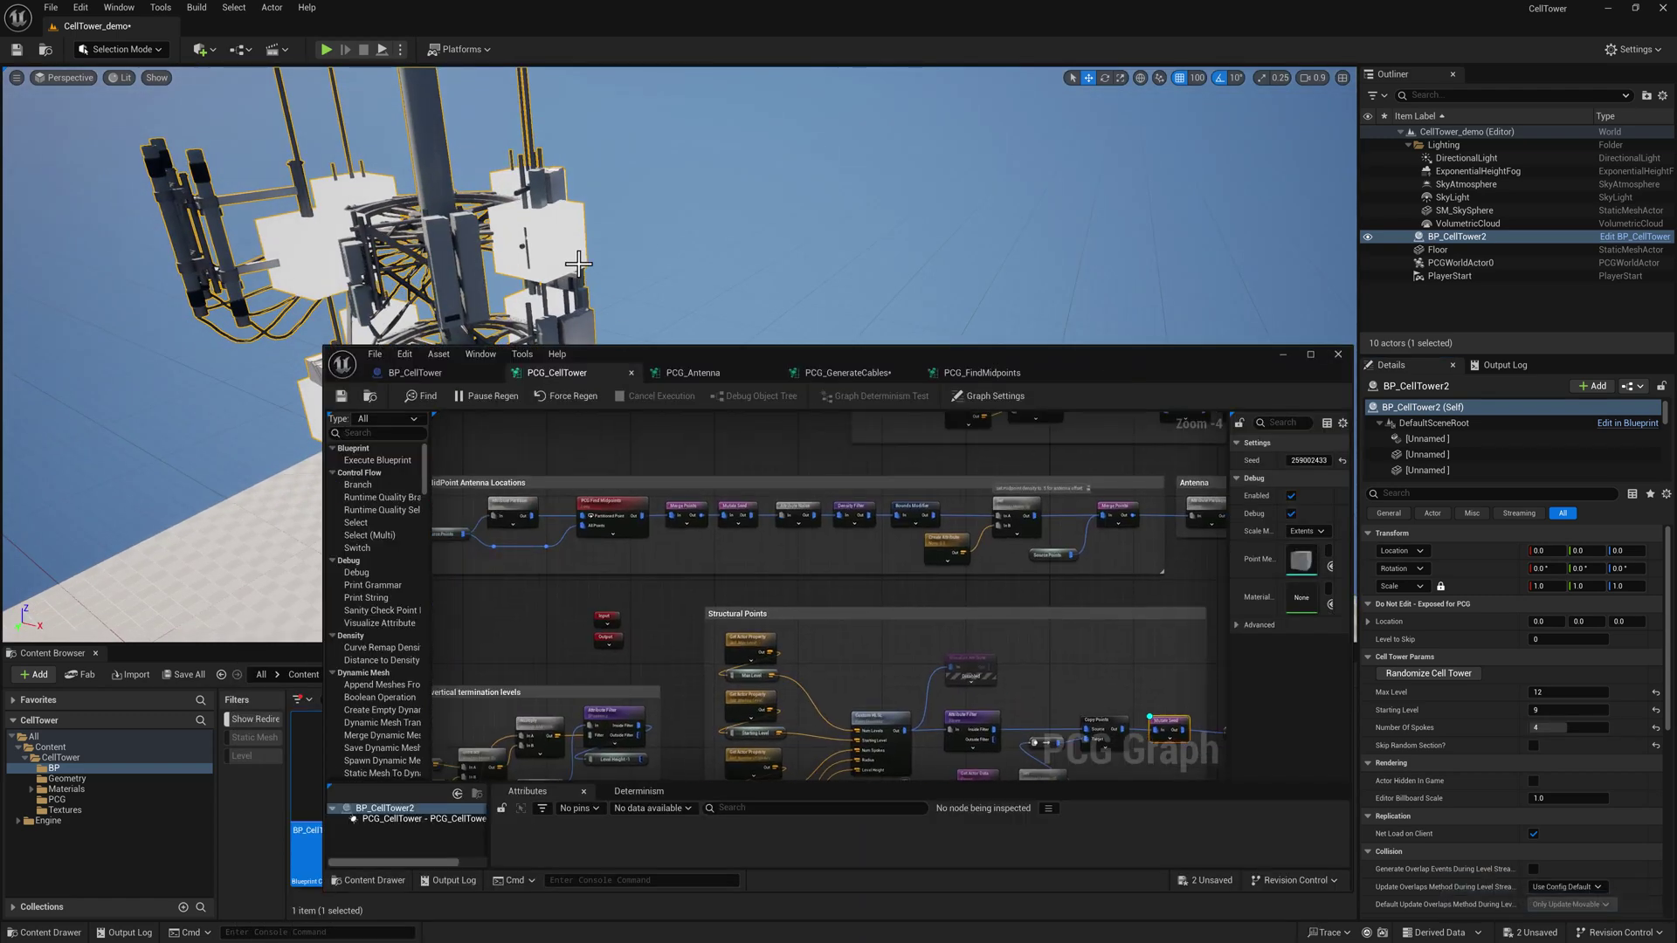
right_drag(422, 248, 510, 194)
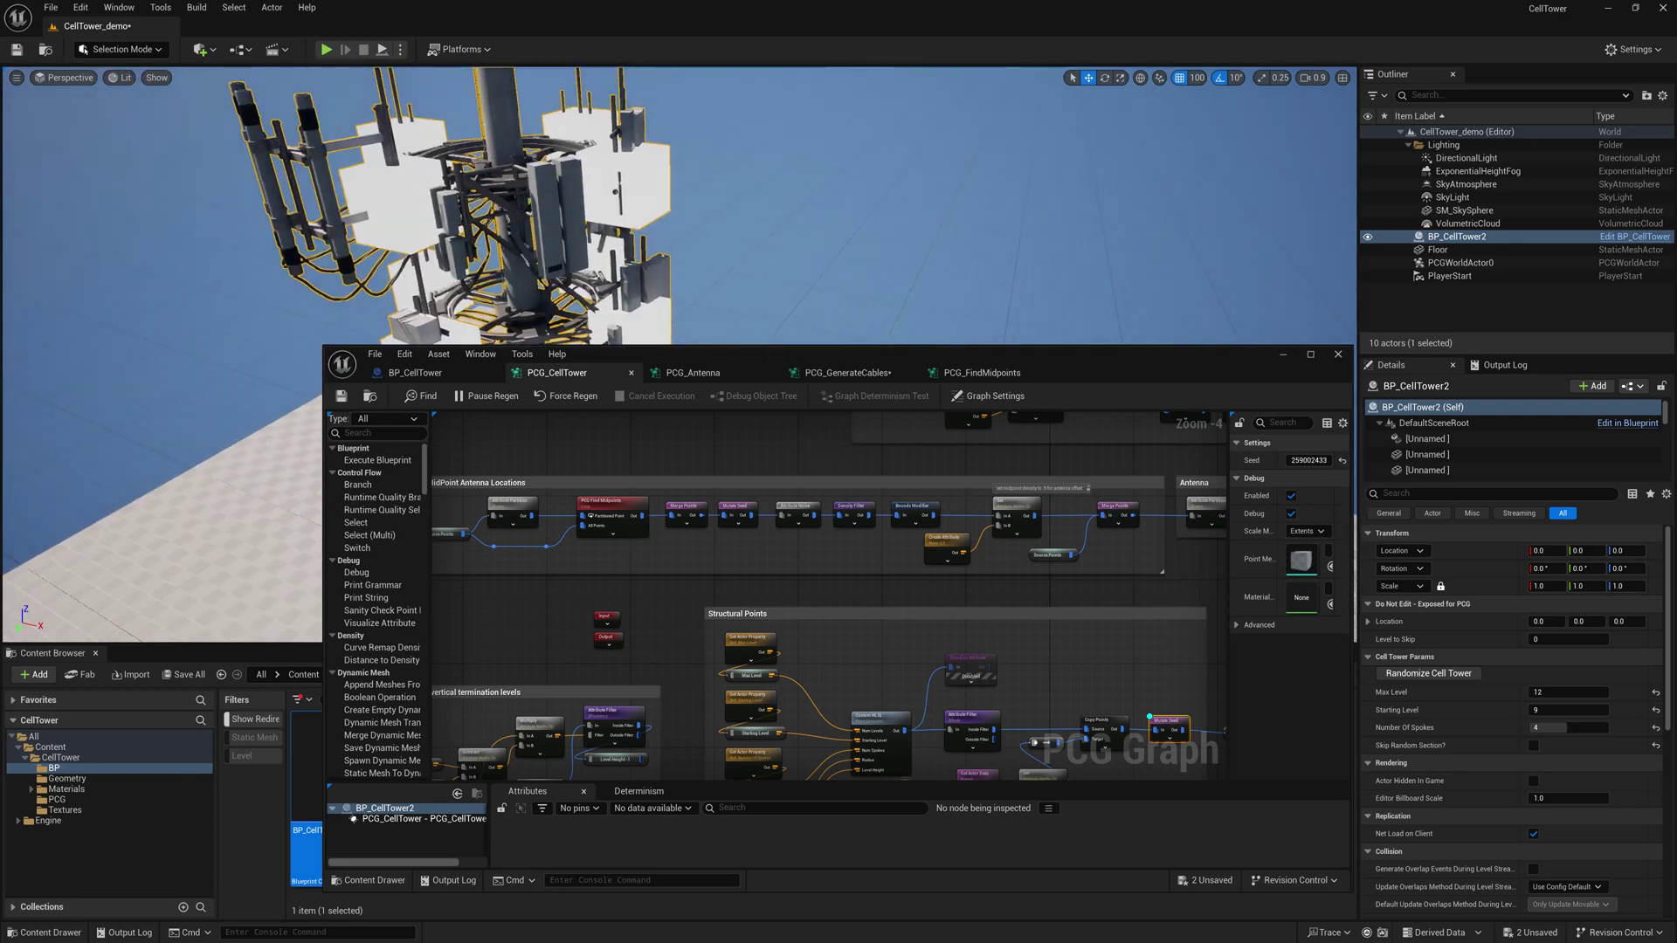
scroll(1099, 498, up, 4)
scroll(1062, 606, down, 3)
right_drag(1063, 606, 980, 412)
key(d)
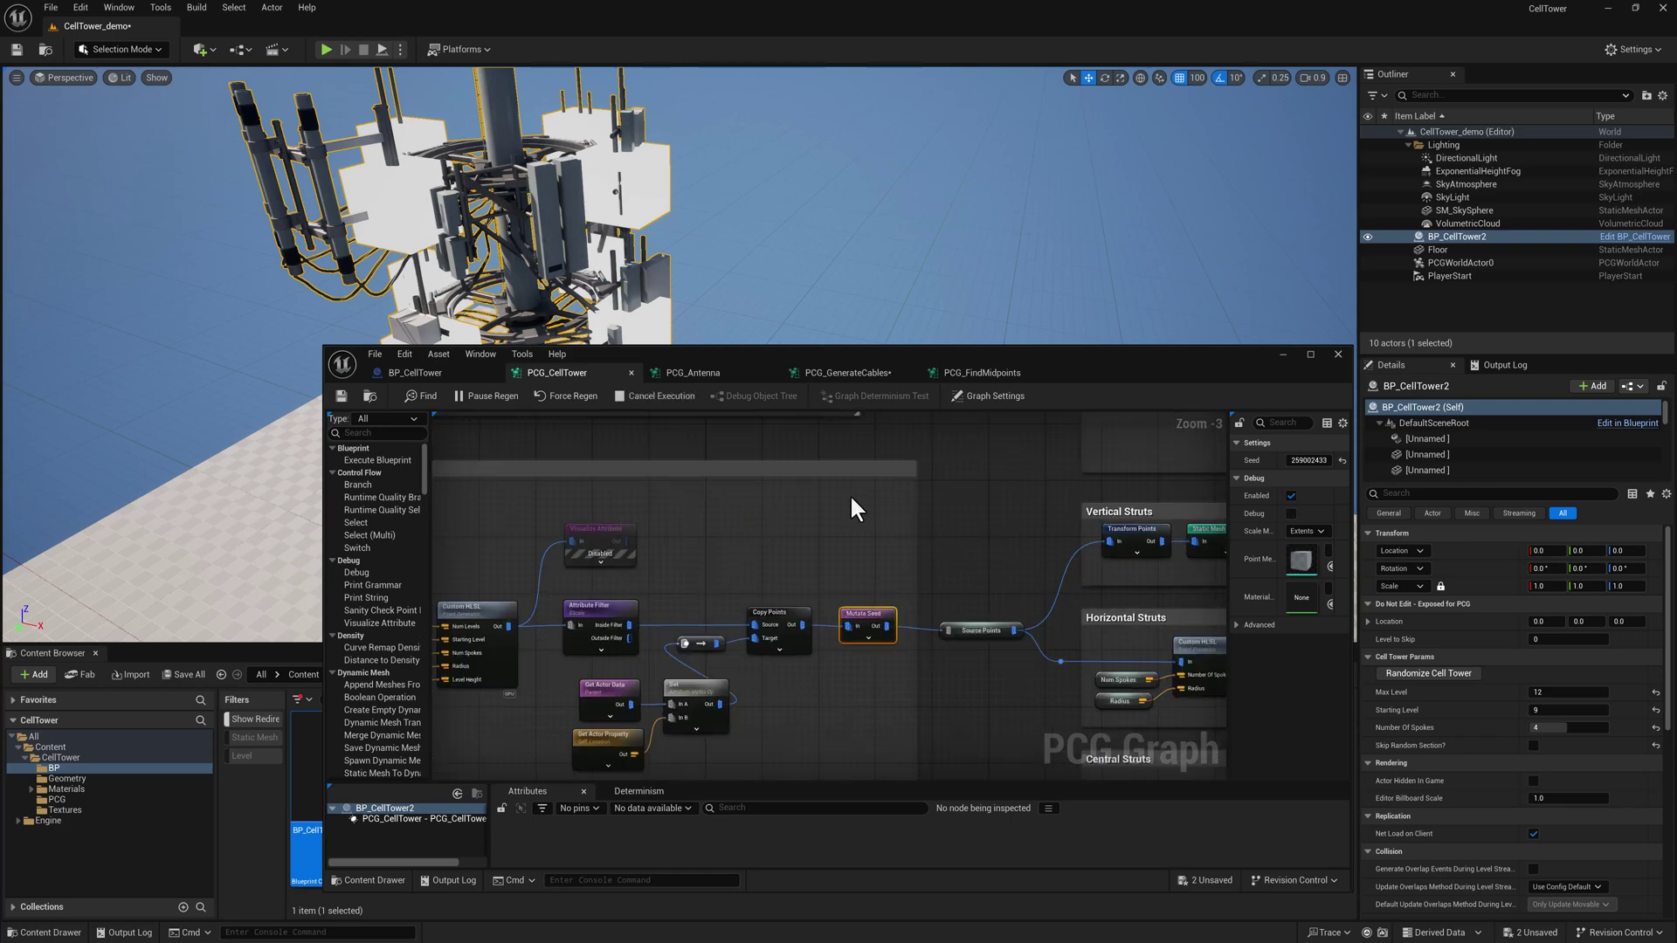
Turn on debug display for the Merge Points node ending the midpoint antenna locations group and lower the graph window to expose the tower.
right_drag(850, 494, 986, 654)
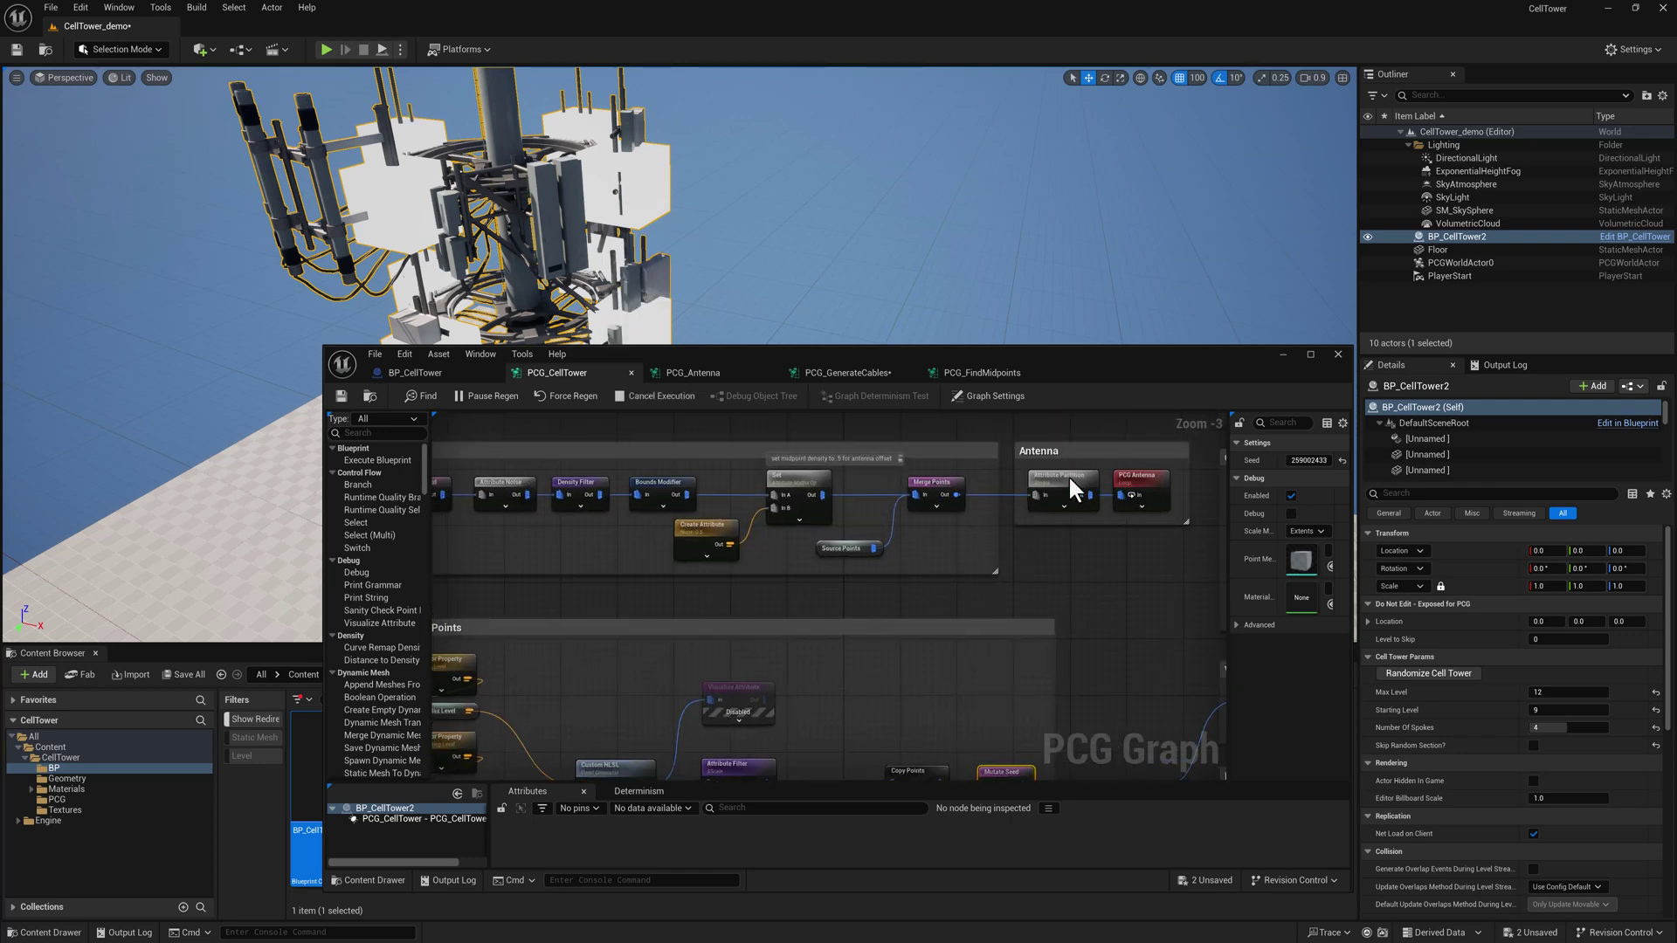
click(934, 483)
key(d)
right_drag(774, 262, 736, 193)
drag(834, 353, 795, 492)
right_drag(580, 306, 558, 376)
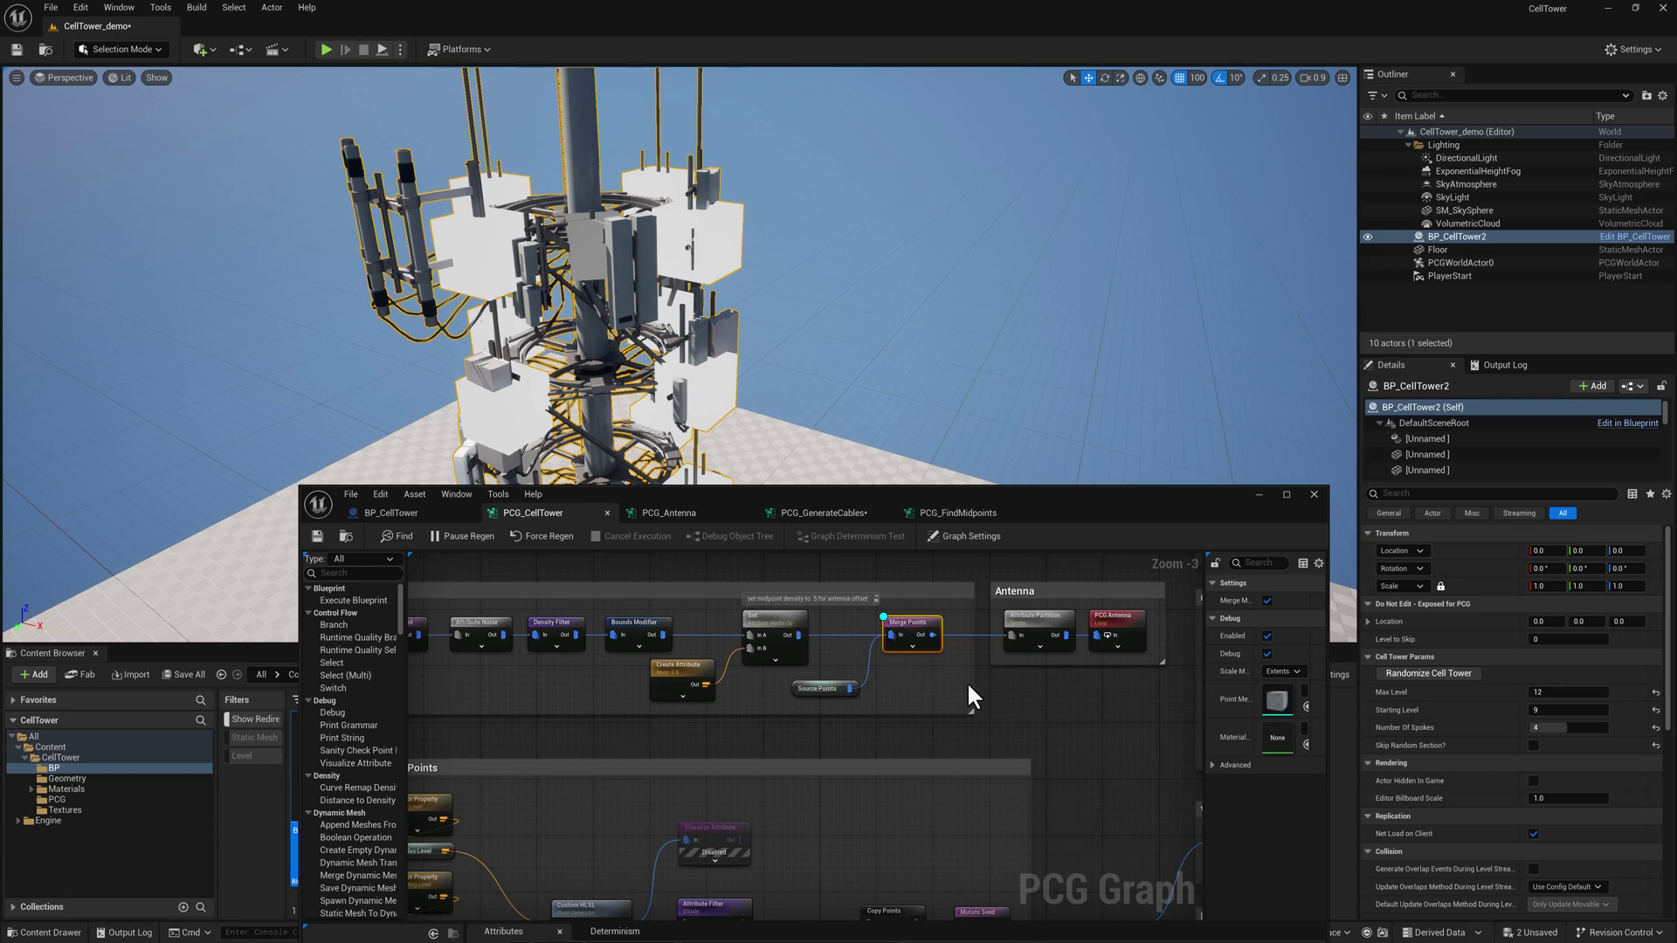
Open the PCG Antenna subgraph from the Antenna group and examine its Skip Random Section, Frame, Antennas and Cable End groups.
right_drag(625, 561, 632, 569)
mouse_move(606, 212)
right_down()
mouse_move(606, 305)
mouse_move(627, 288)
mouse_move(627, 219)
right_up()
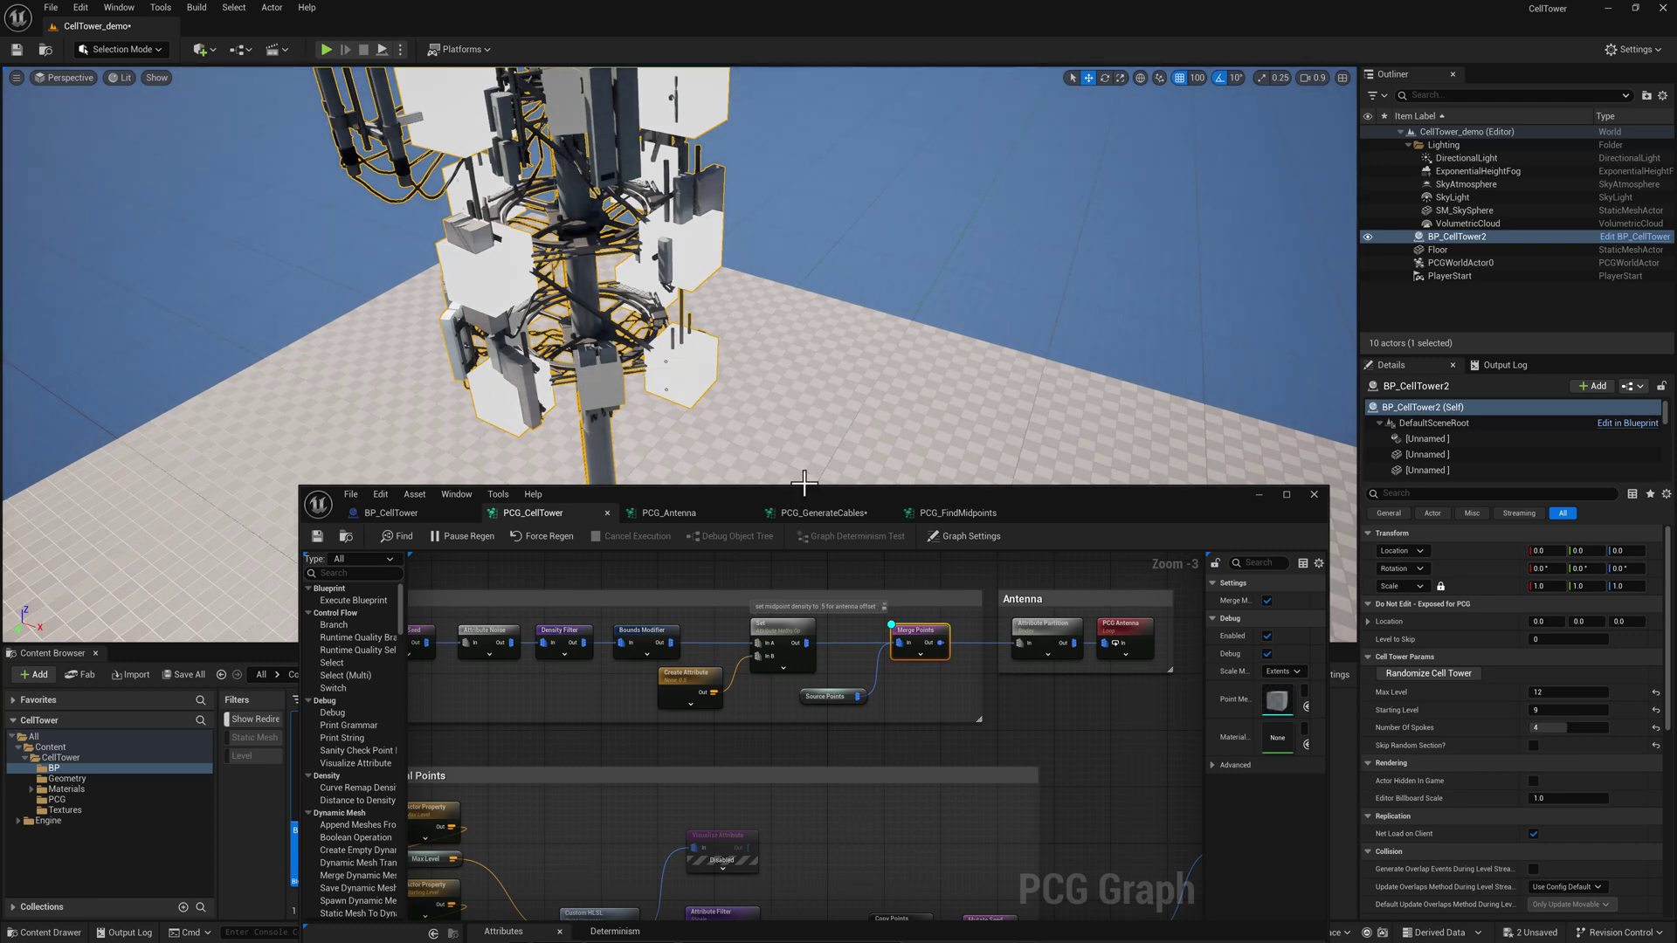
right_drag(1112, 639, 950, 648)
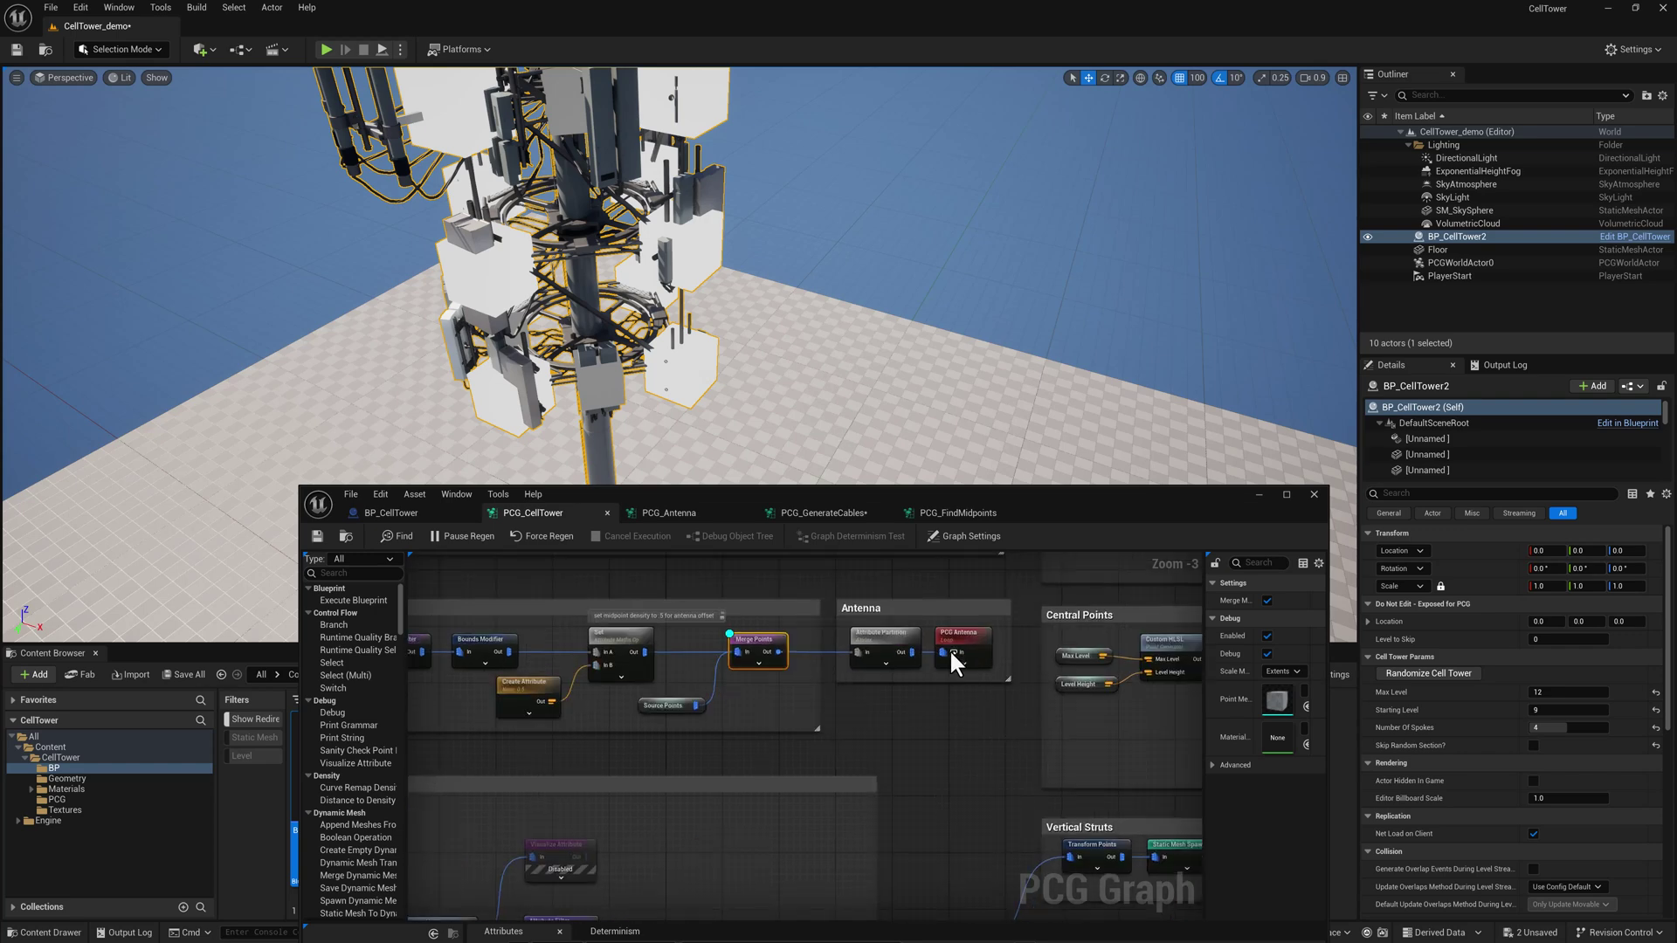
double_click(961, 646)
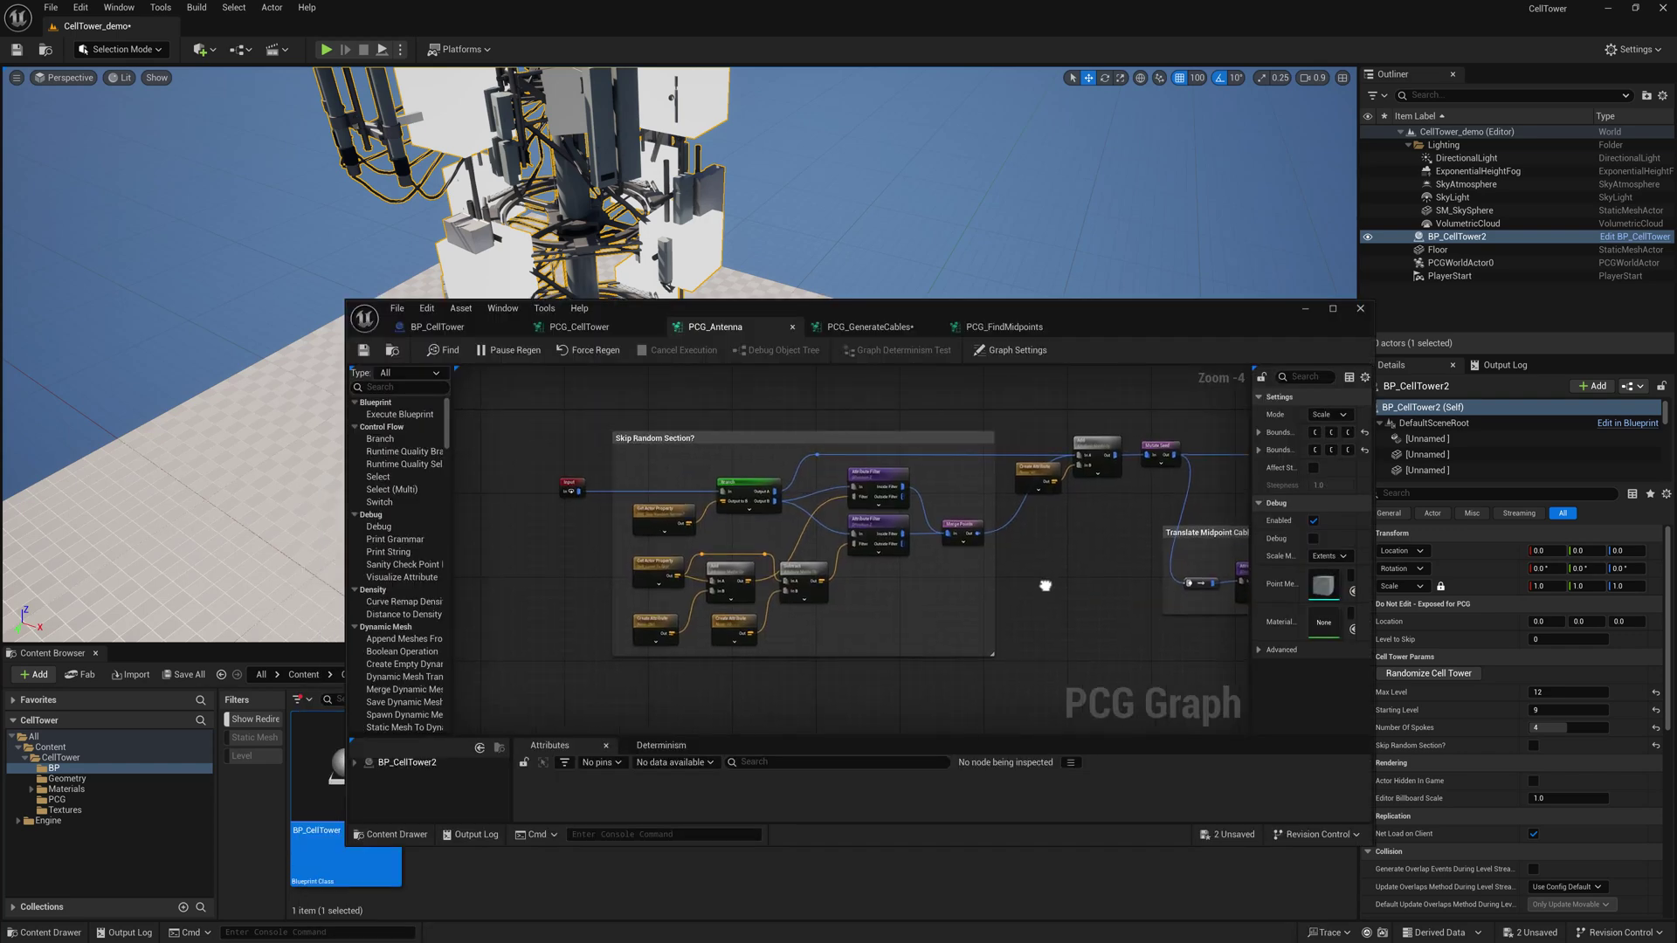
right_drag(988, 538, 690, 540)
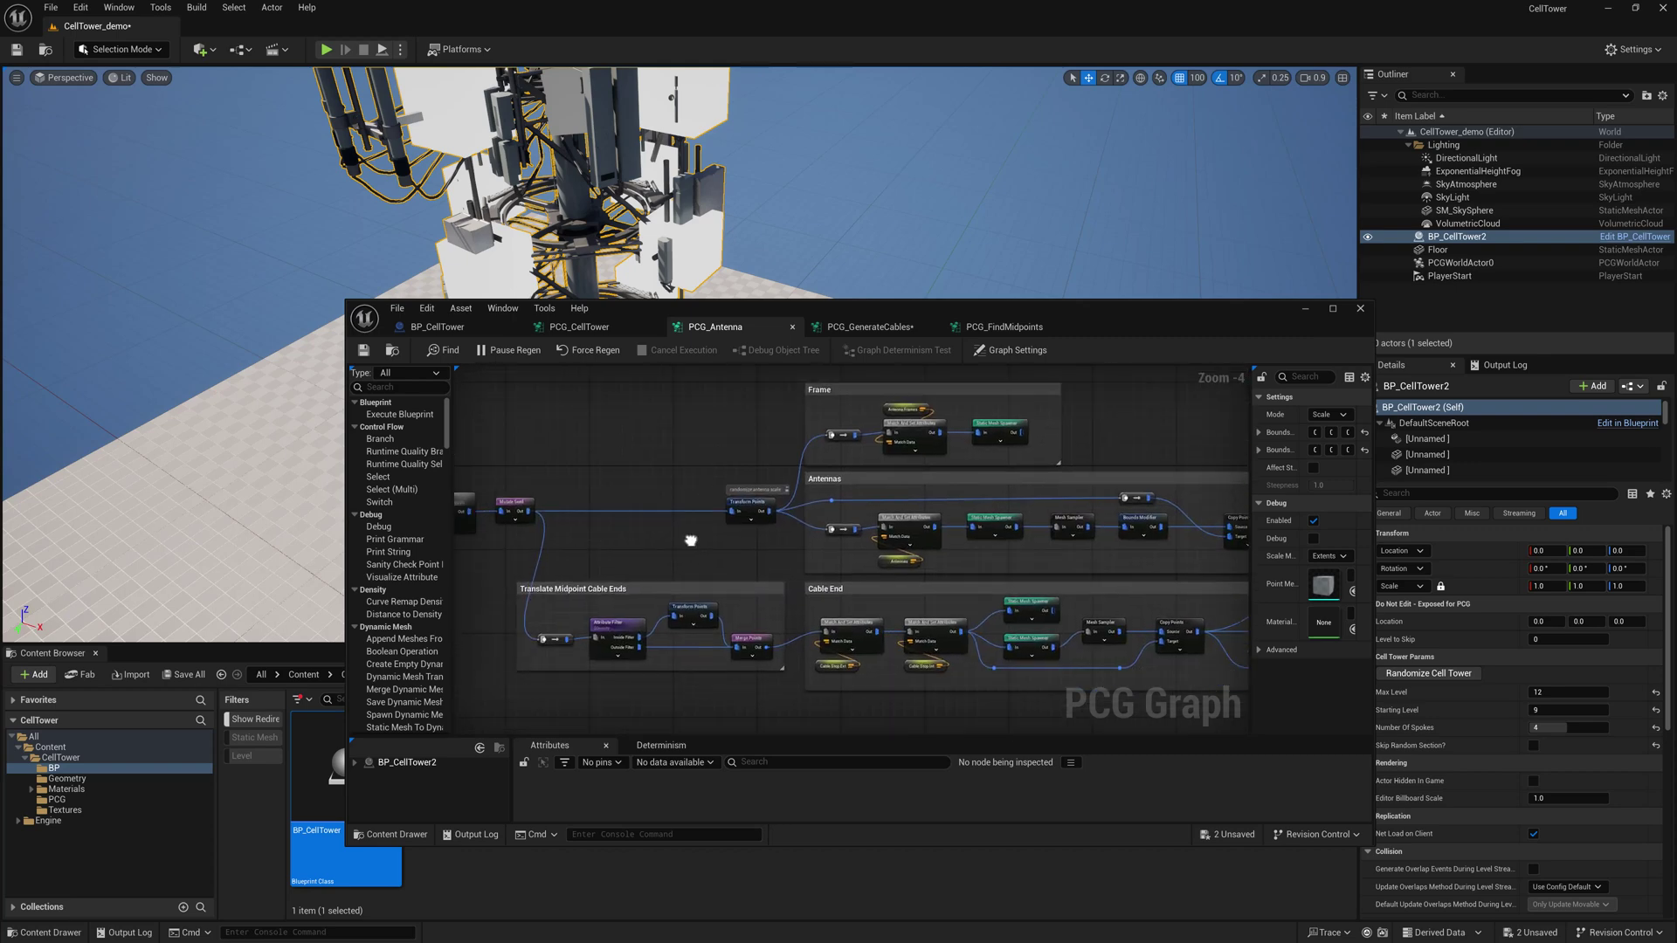
scroll(793, 411, up, 1)
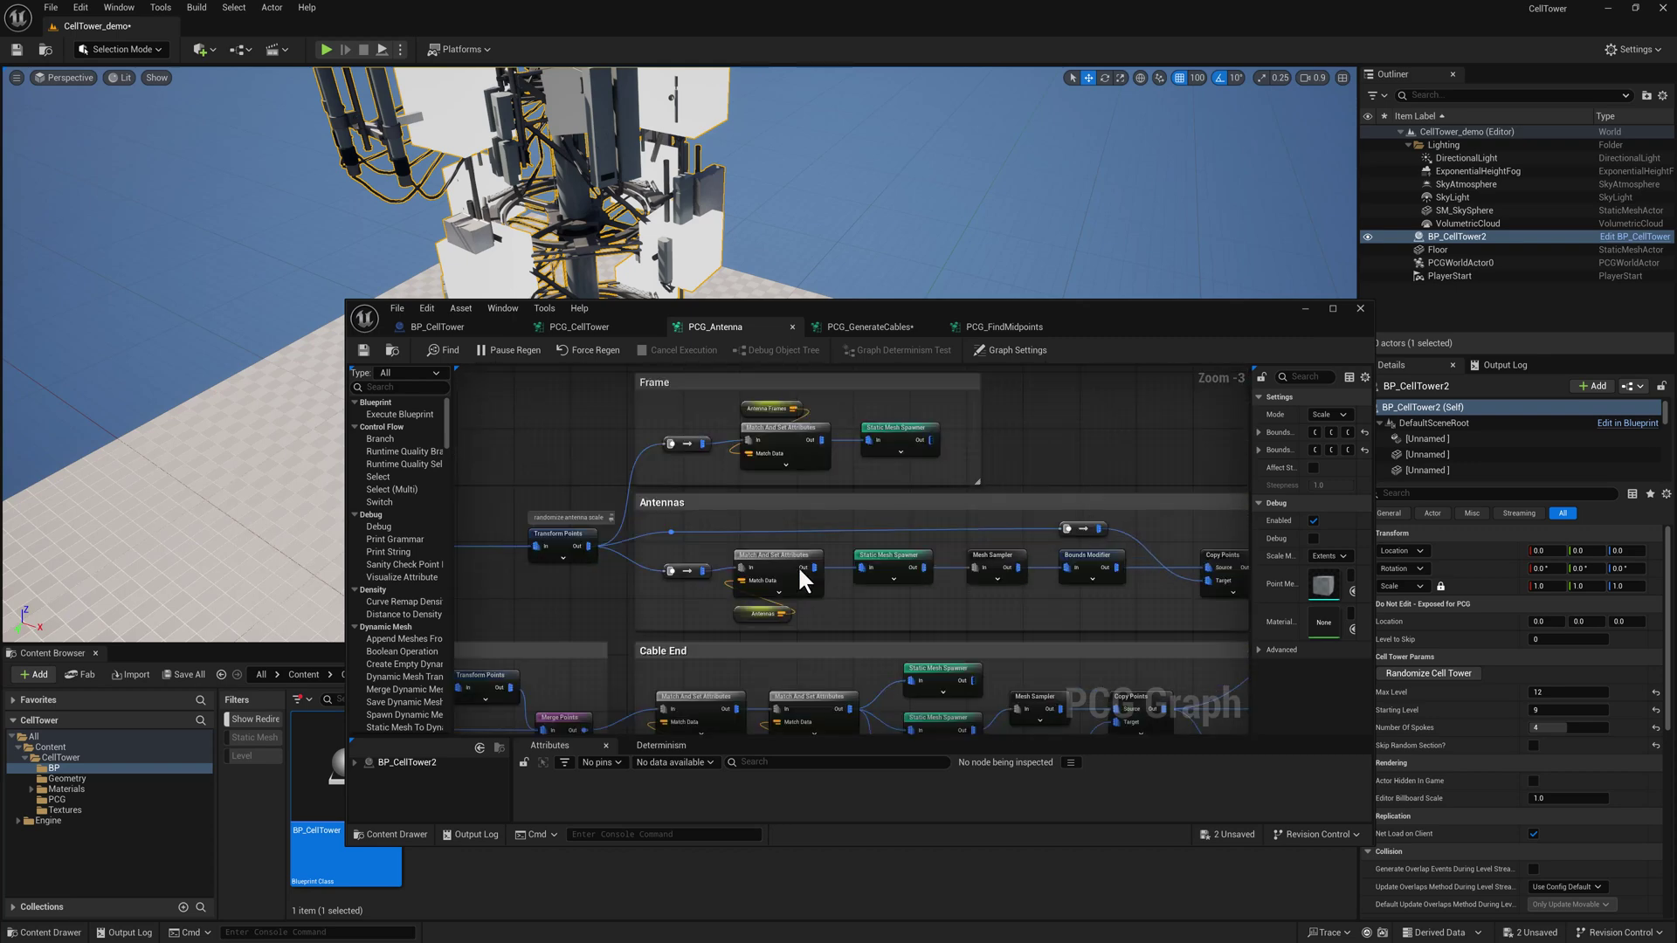
right_drag(980, 645, 897, 633)
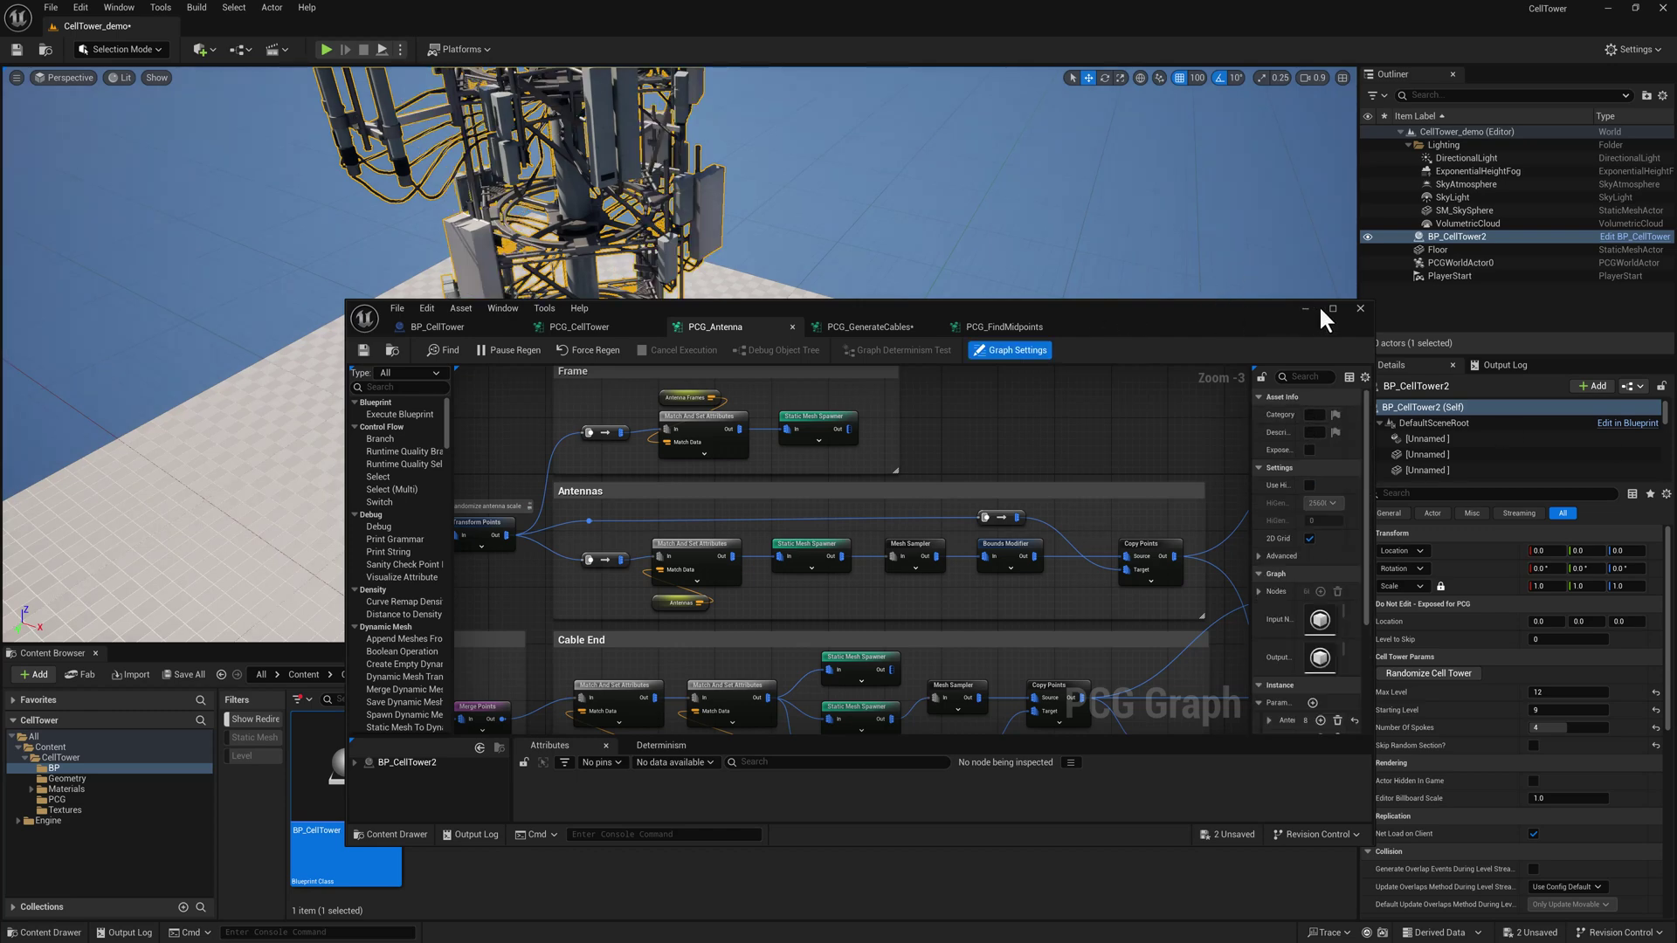
Maximize the PCG_Antenna graph window, widen its details area and expand the Antennas mesh array parameter.
click(1334, 307)
right_drag(662, 127, 688, 262)
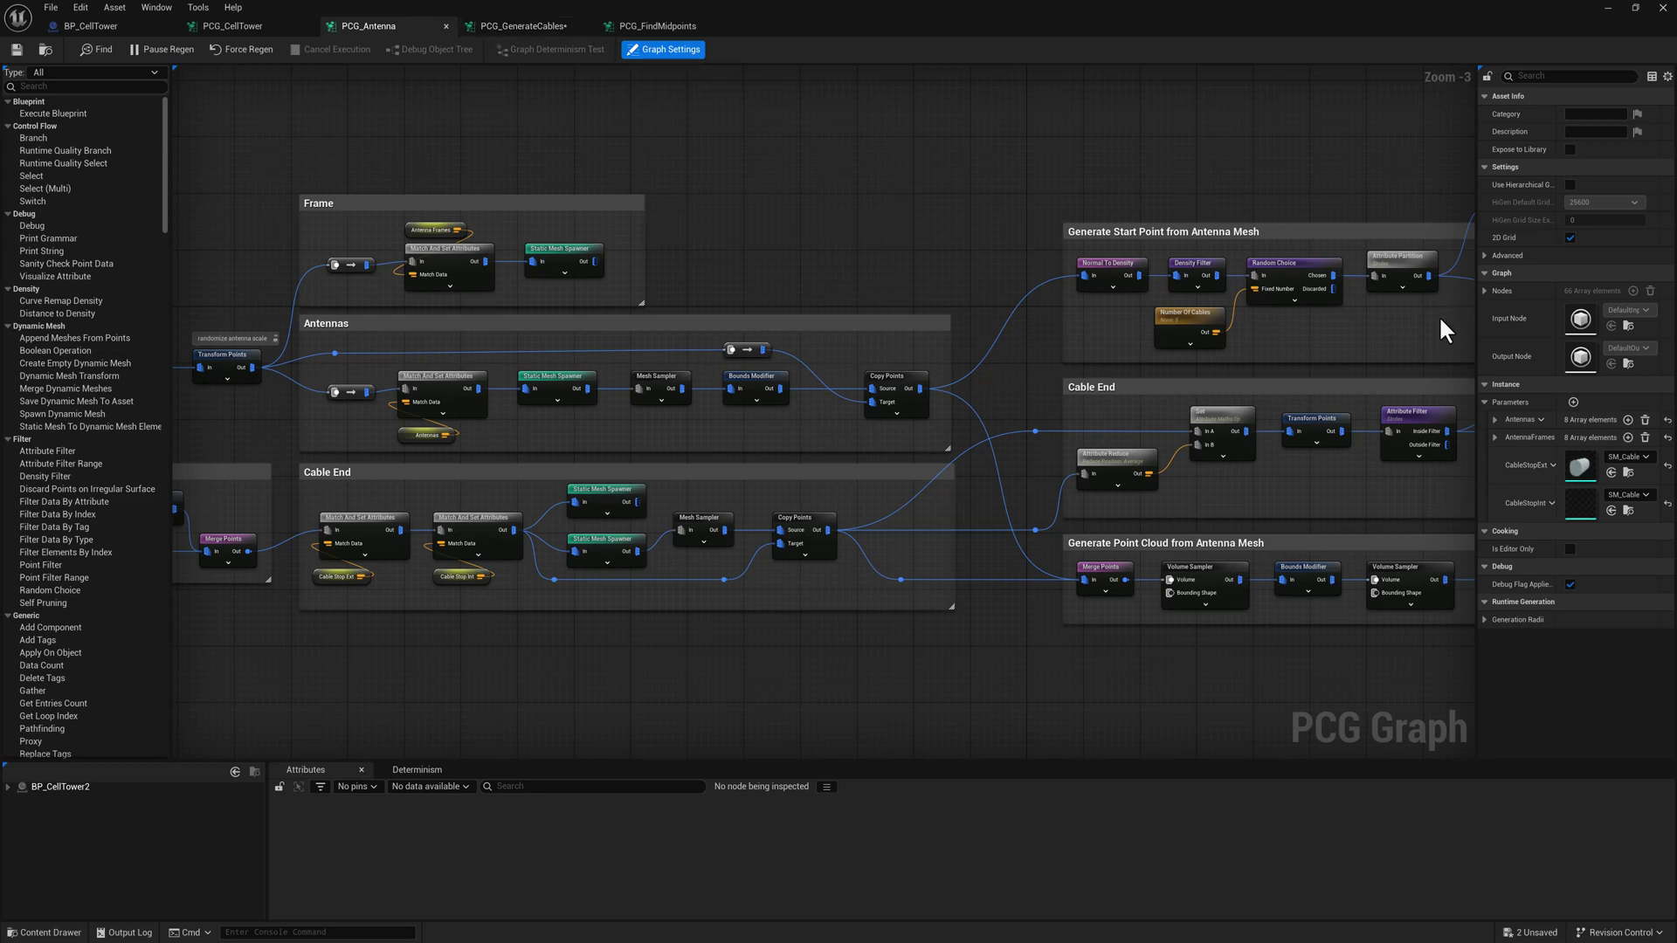
drag(1476, 324, 1339, 402)
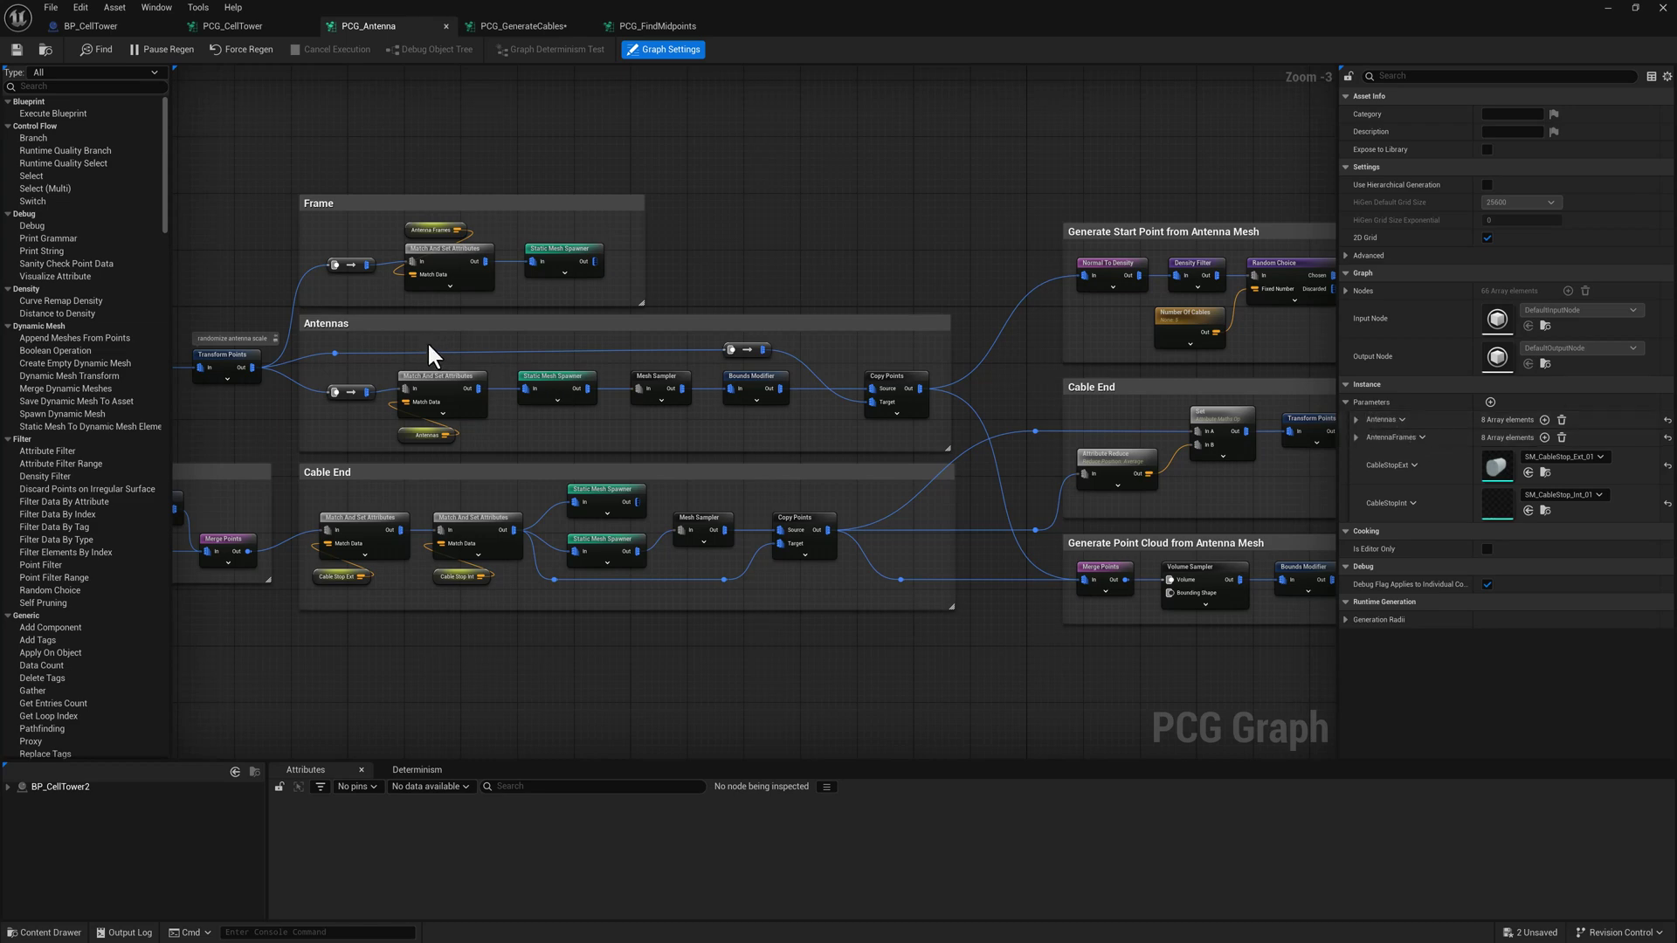
scroll(411, 376, up, 3)
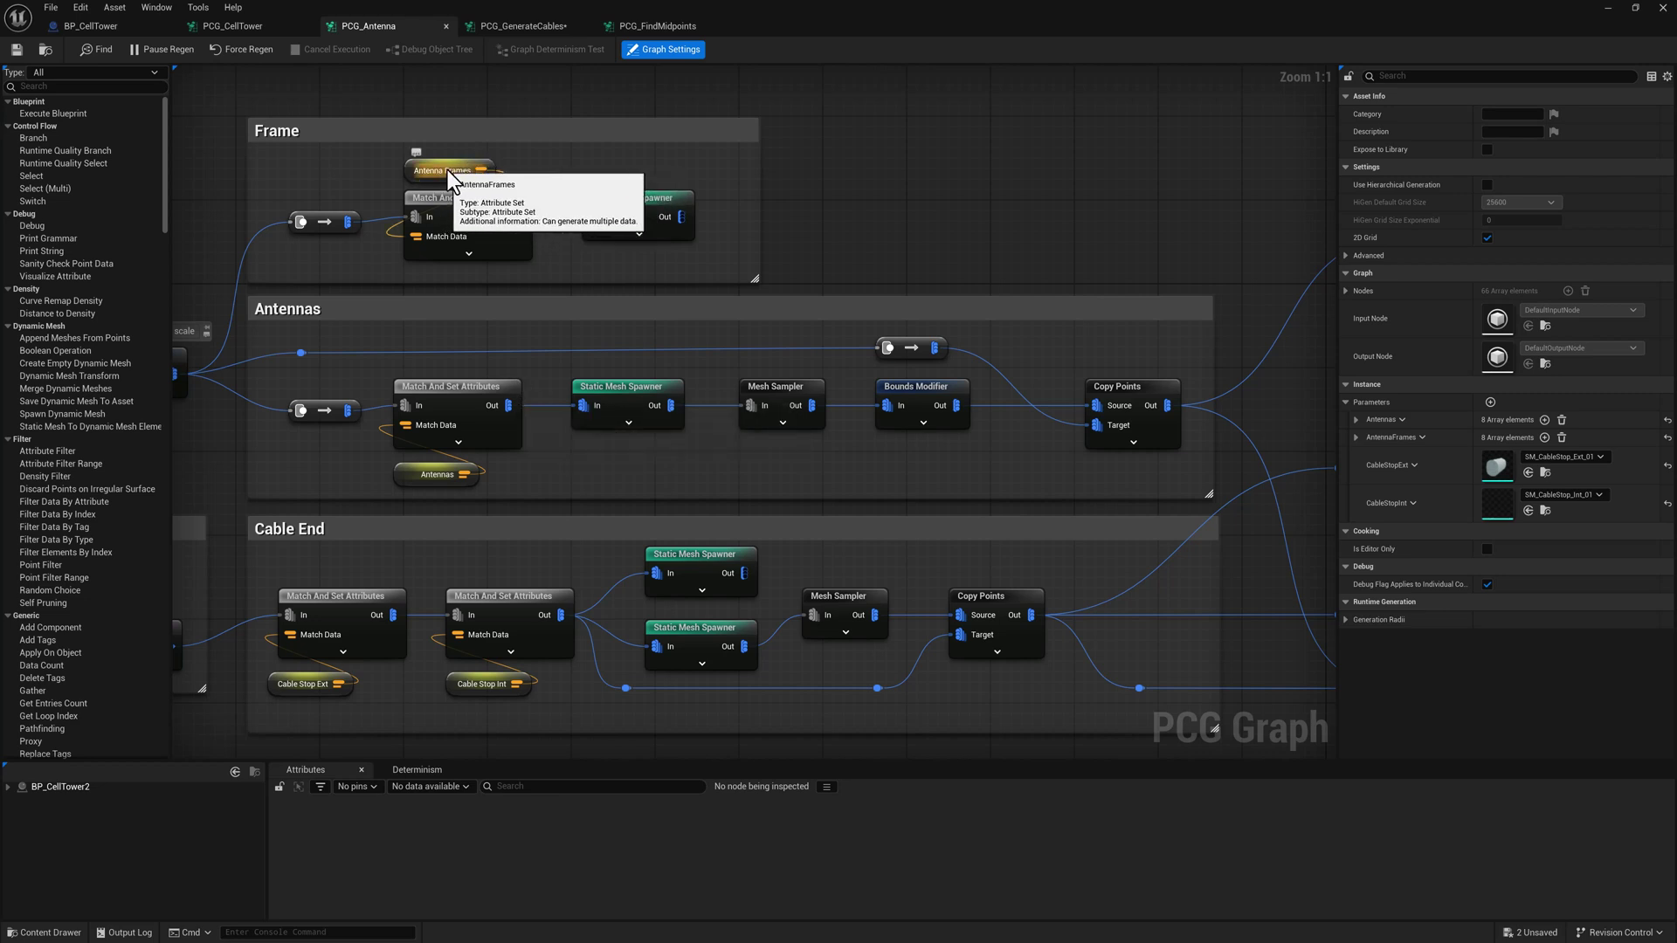
click(1356, 420)
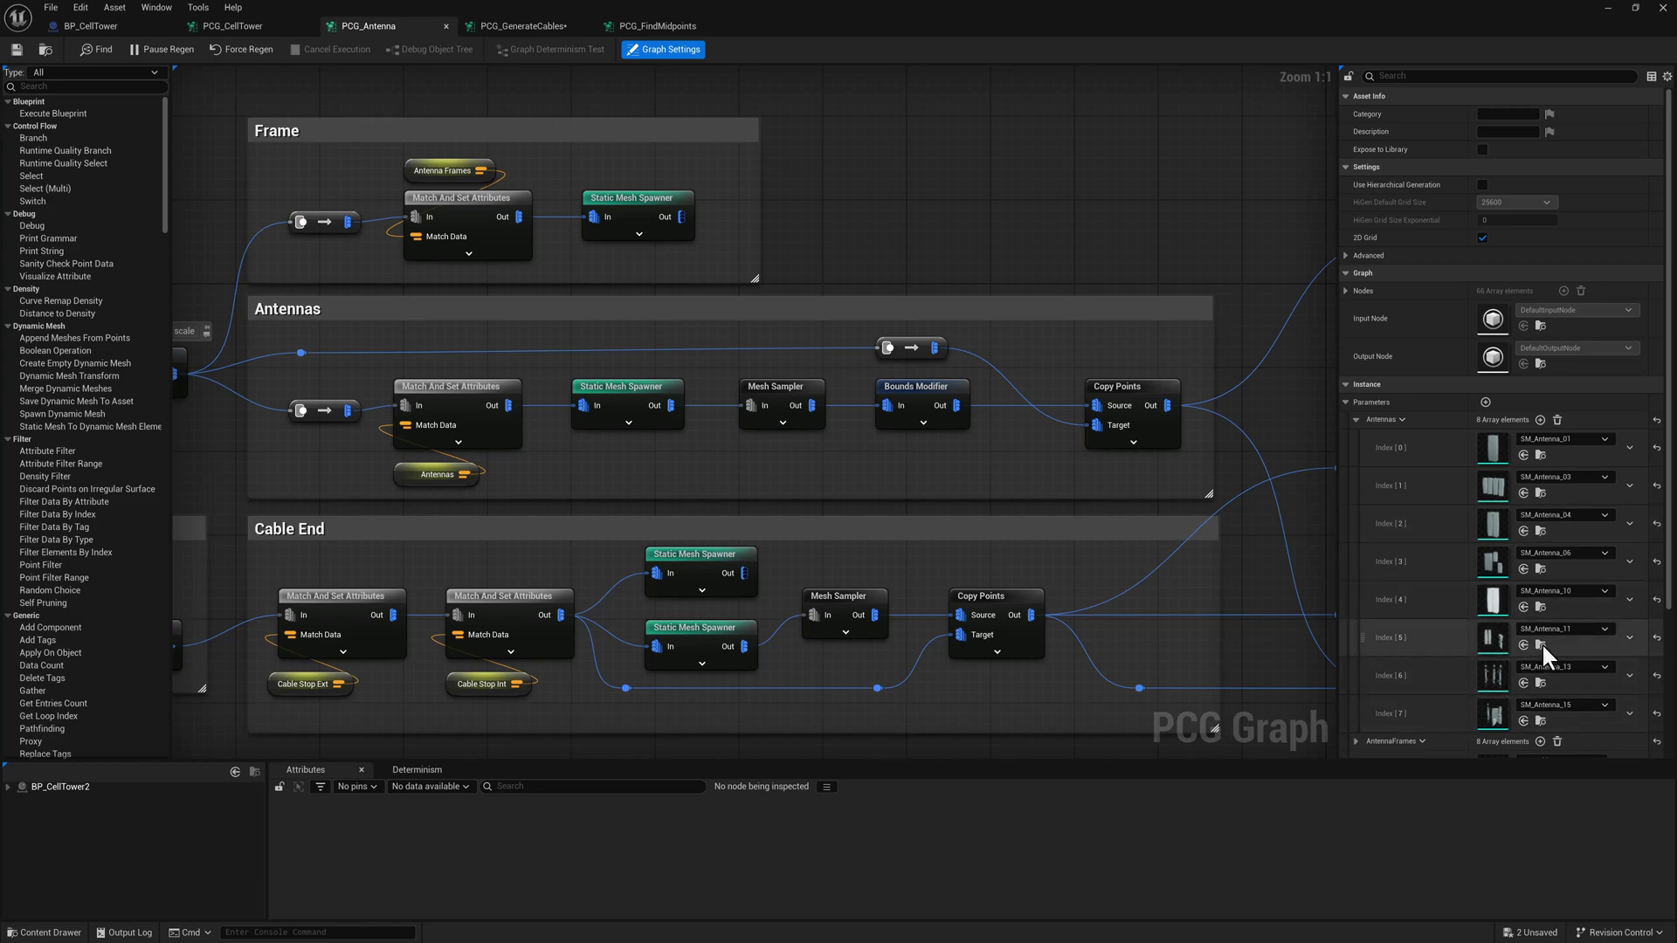
Locate SM_Antenna_11 in the Geometry folder, shrink the graph window and compare the antenna meshes with their matching frame meshes.
drag(1073, 16, 964, 90)
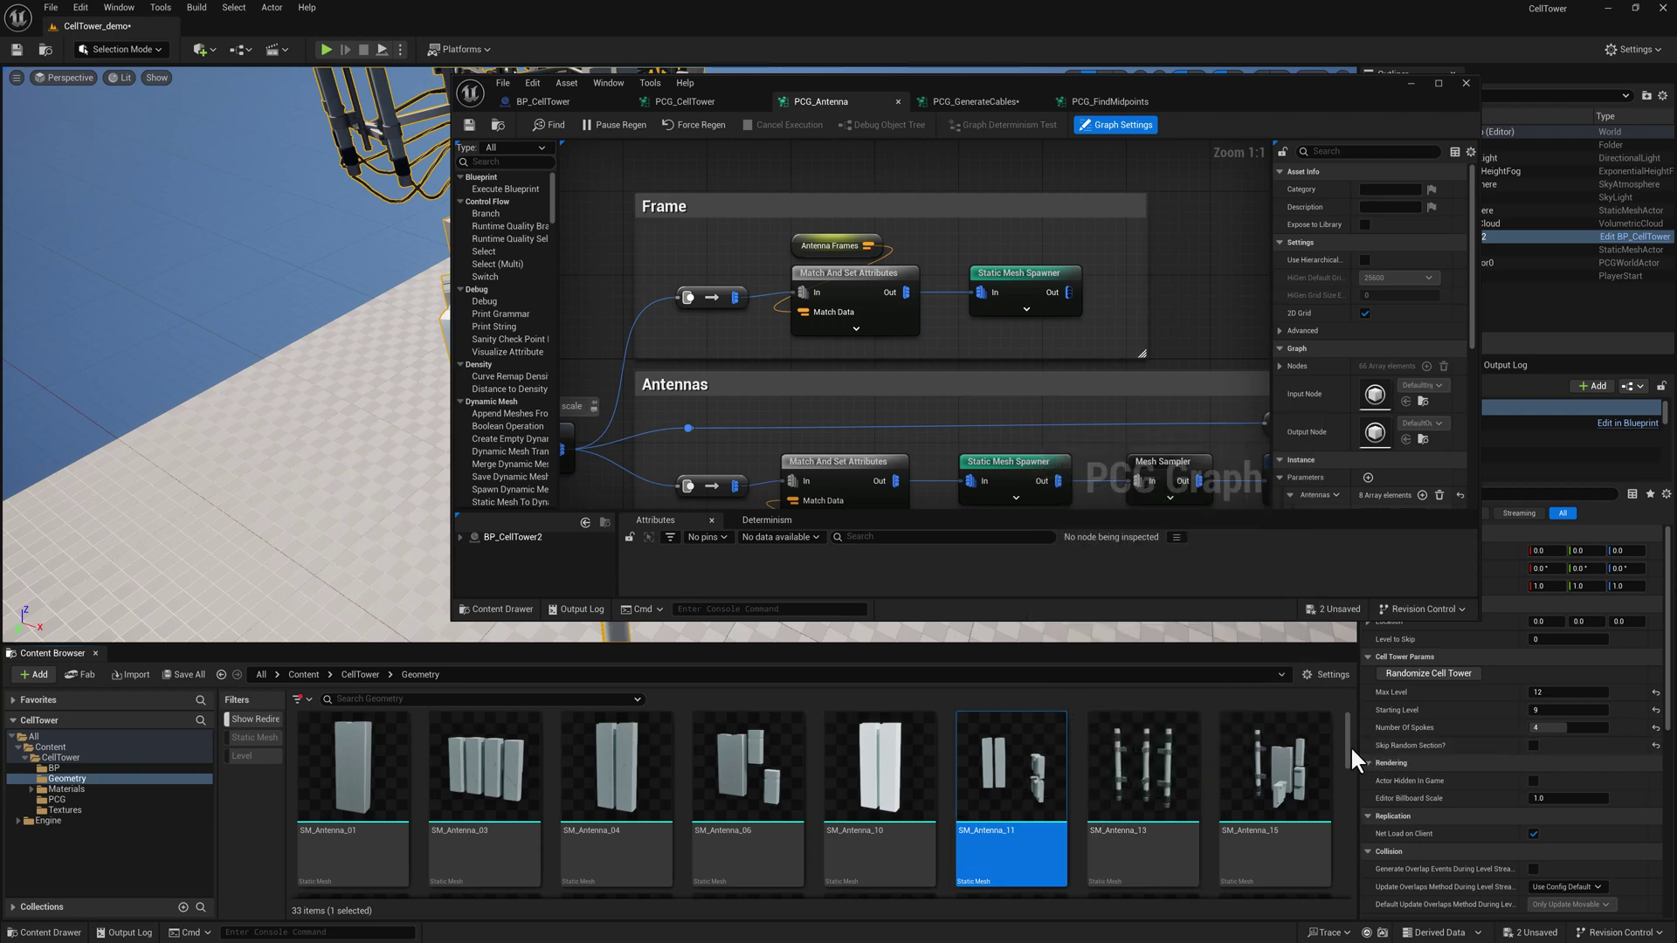
drag(1345, 747, 1349, 777)
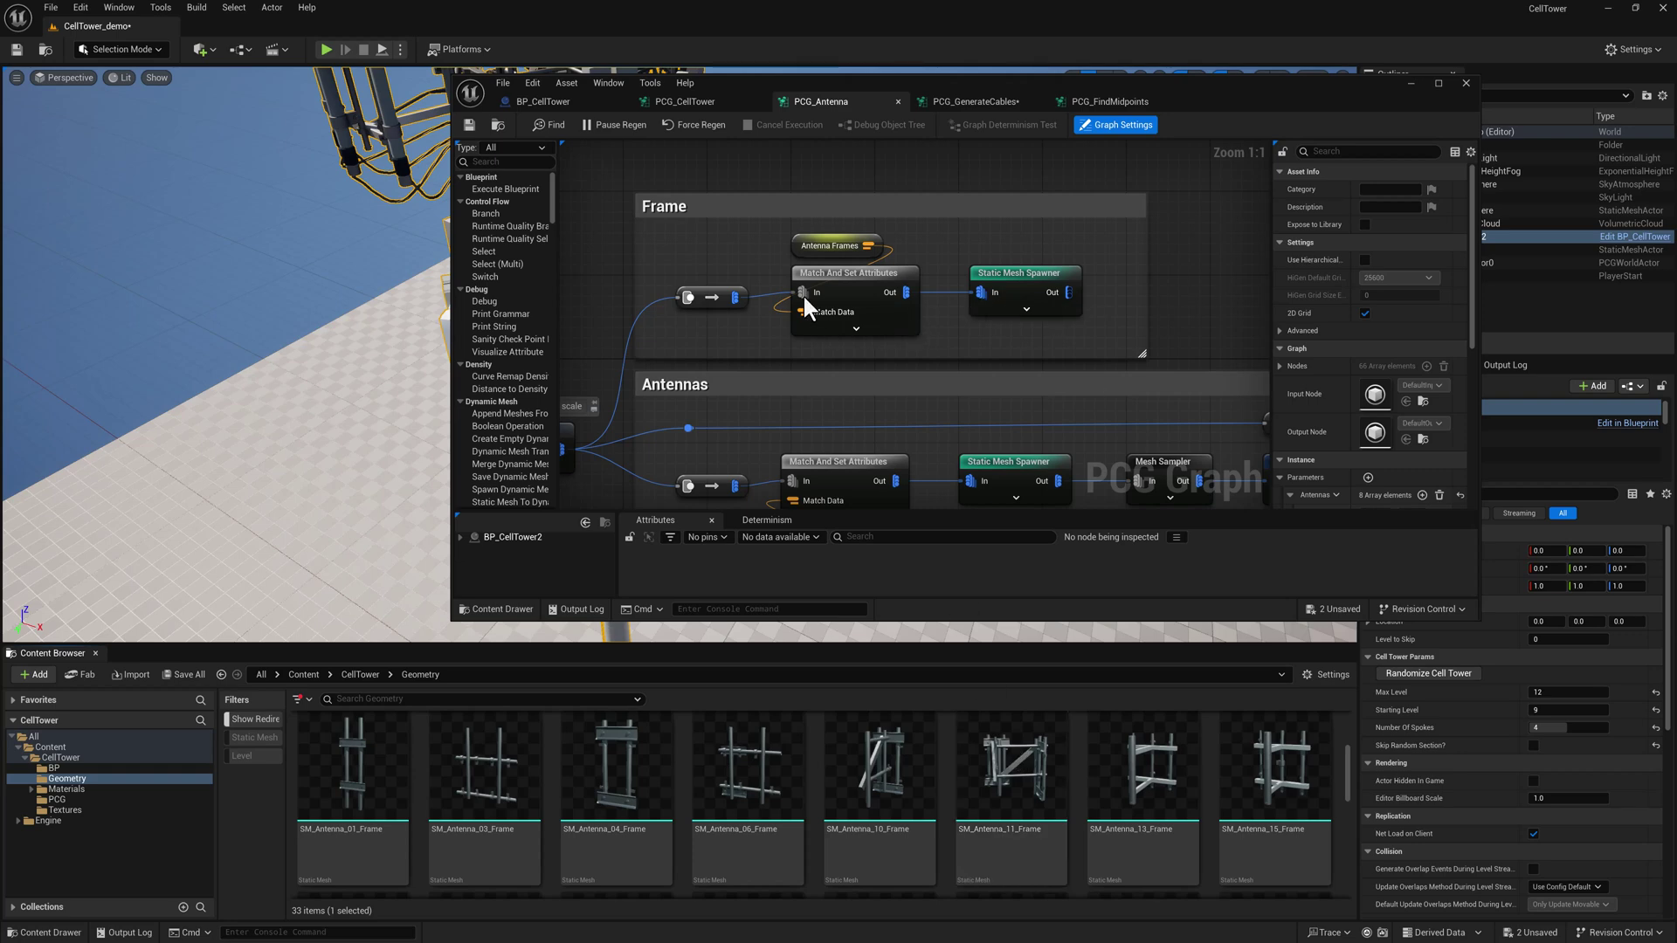
right_drag(855, 289, 800, 264)
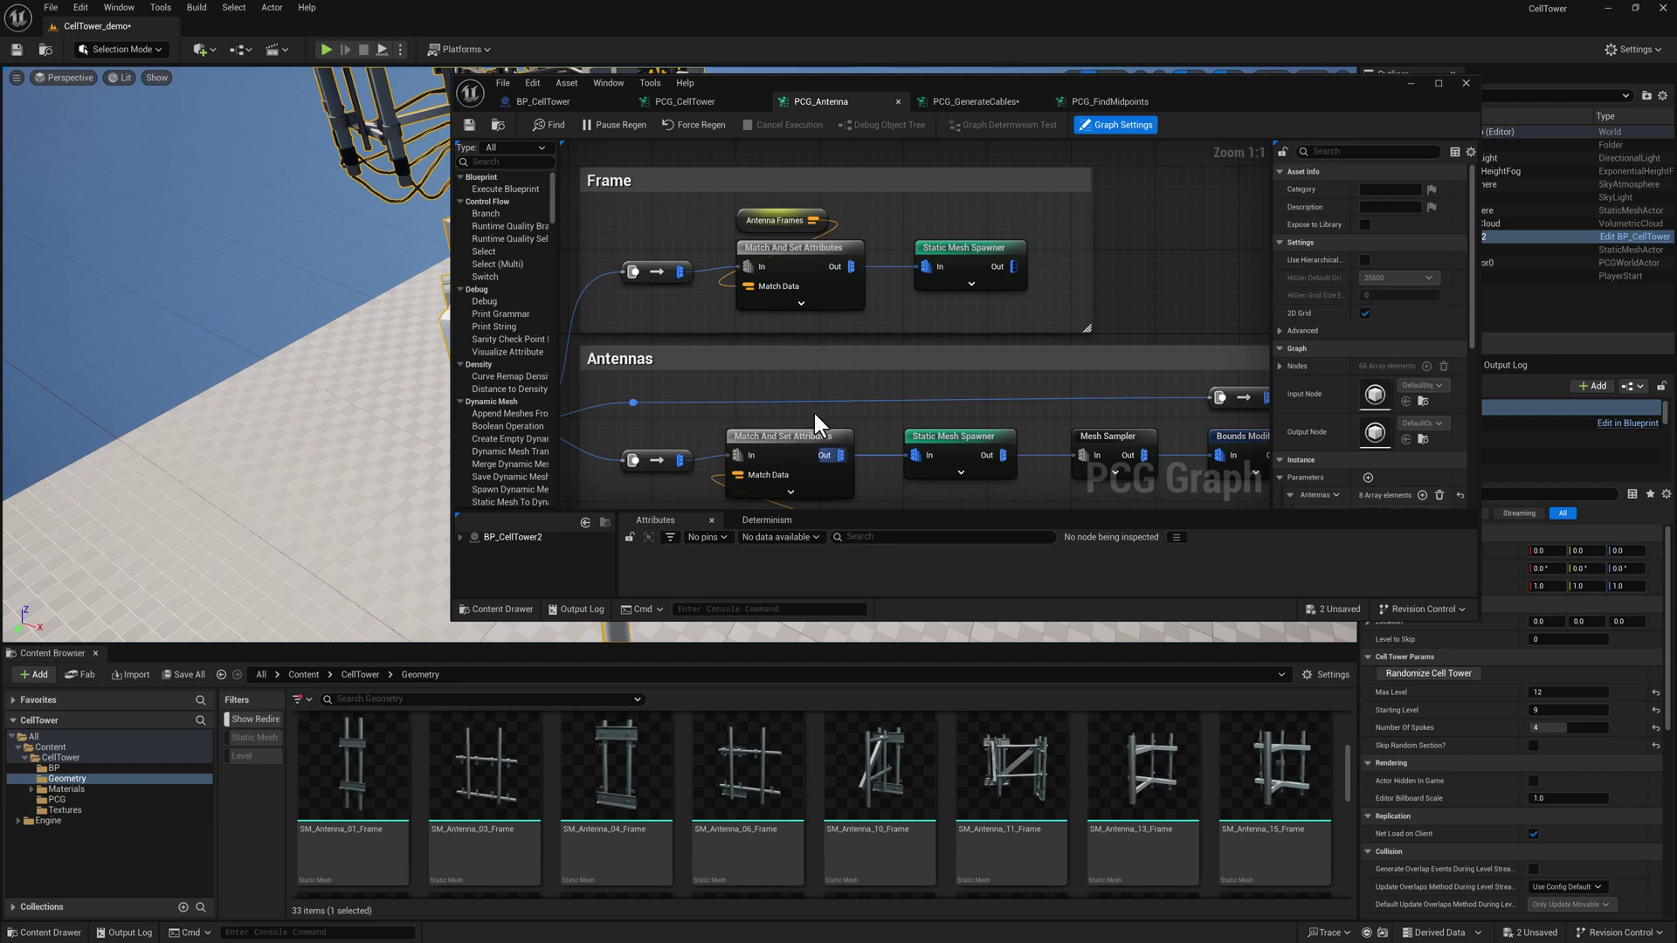
scroll(854, 414, down, 2)
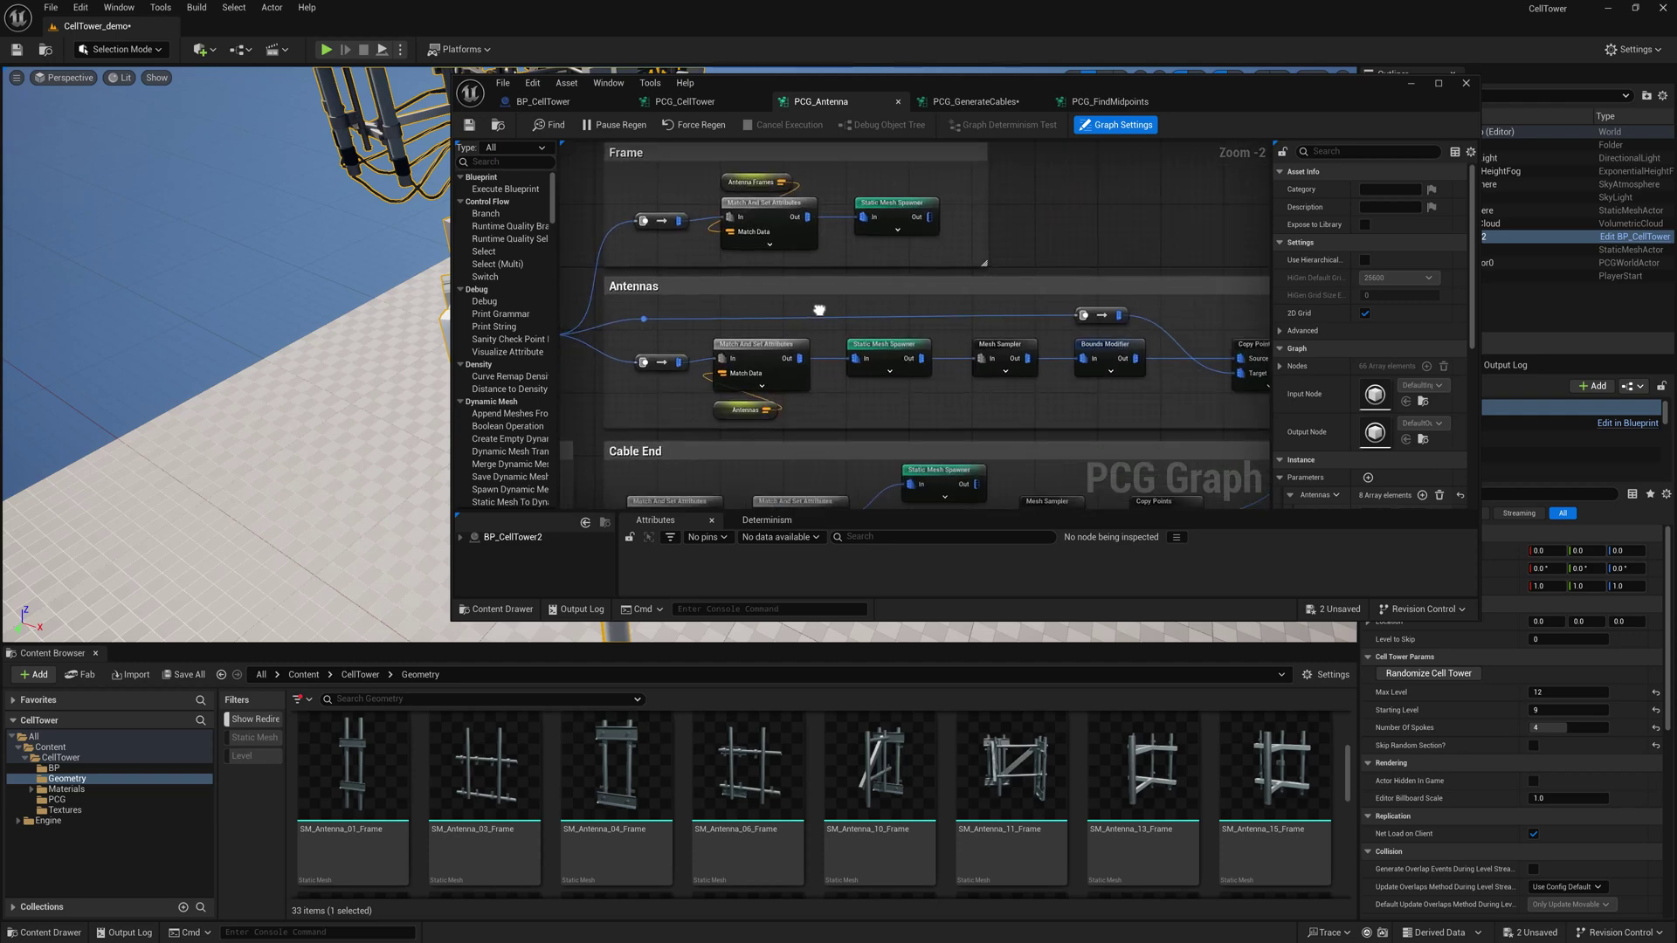
drag(1187, 101, 1202, 119)
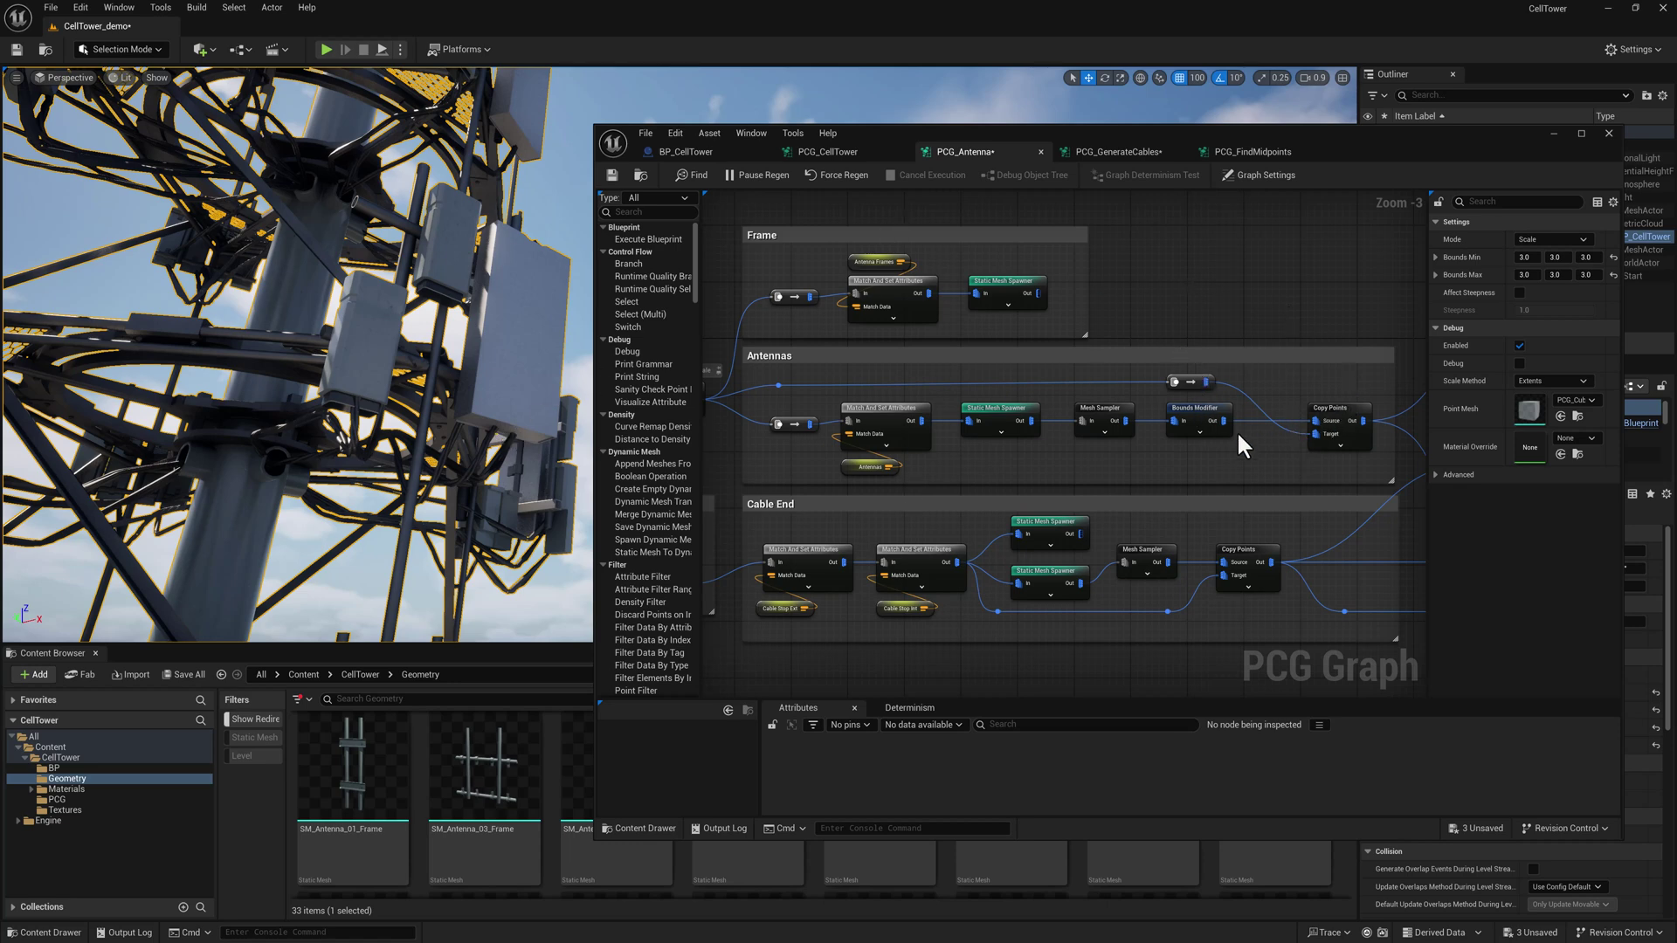
Turn on debug display for the Copy Points node at the end of the Antennas group.
click(1329, 428)
key(d)
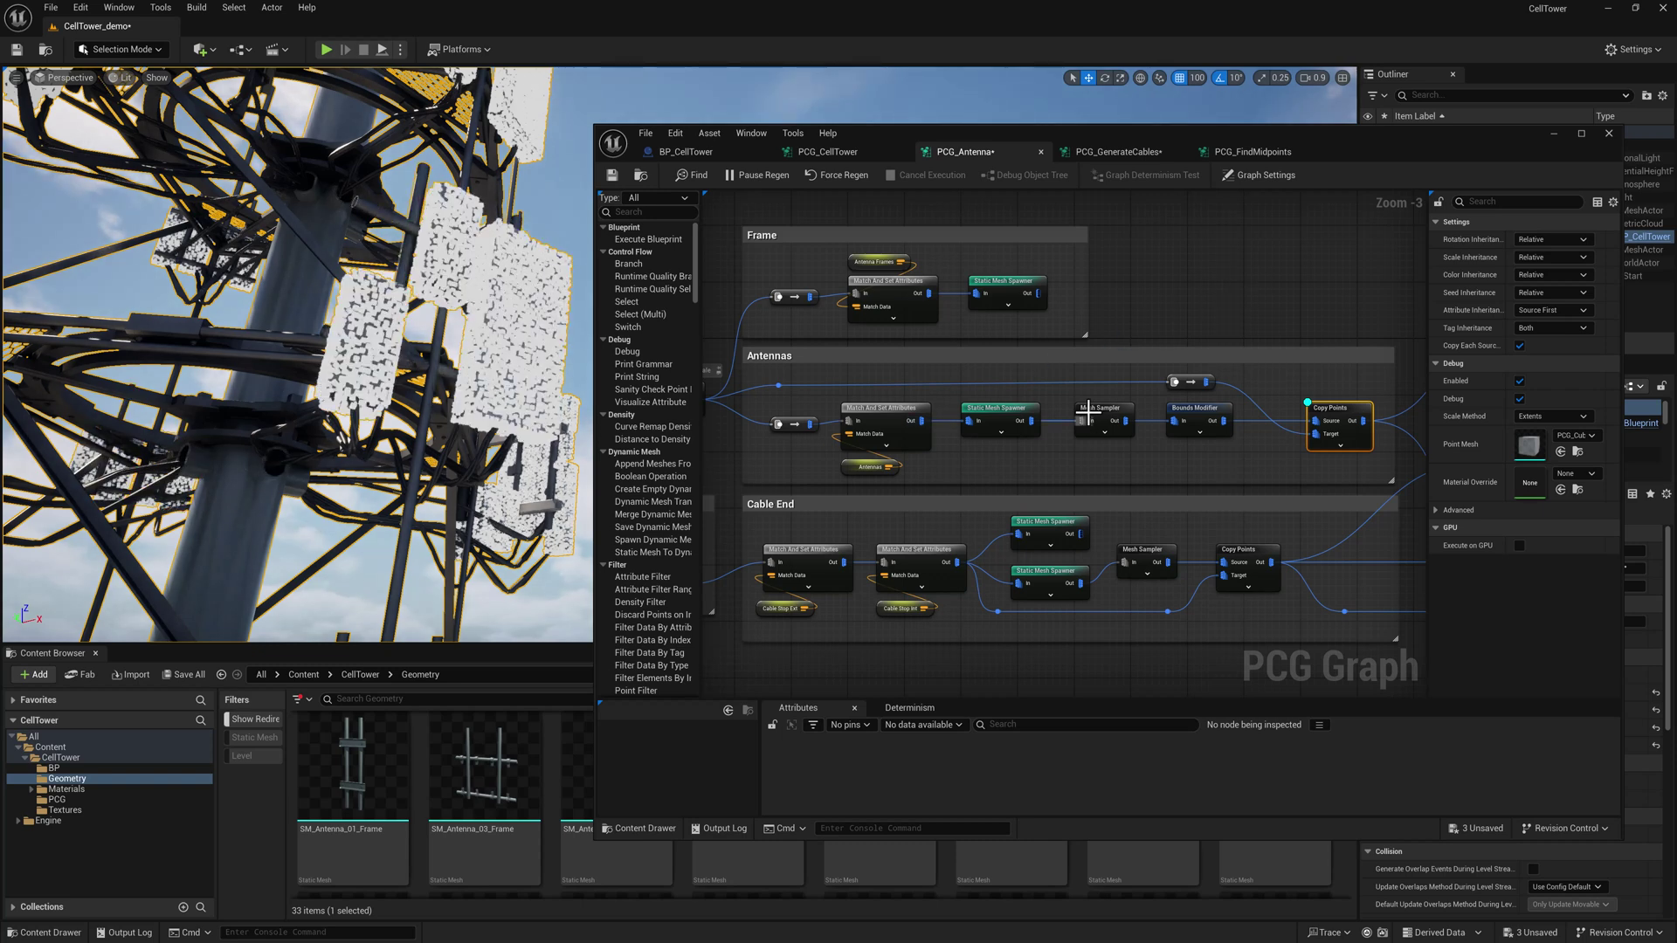
right_drag(1088, 408, 1025, 369)
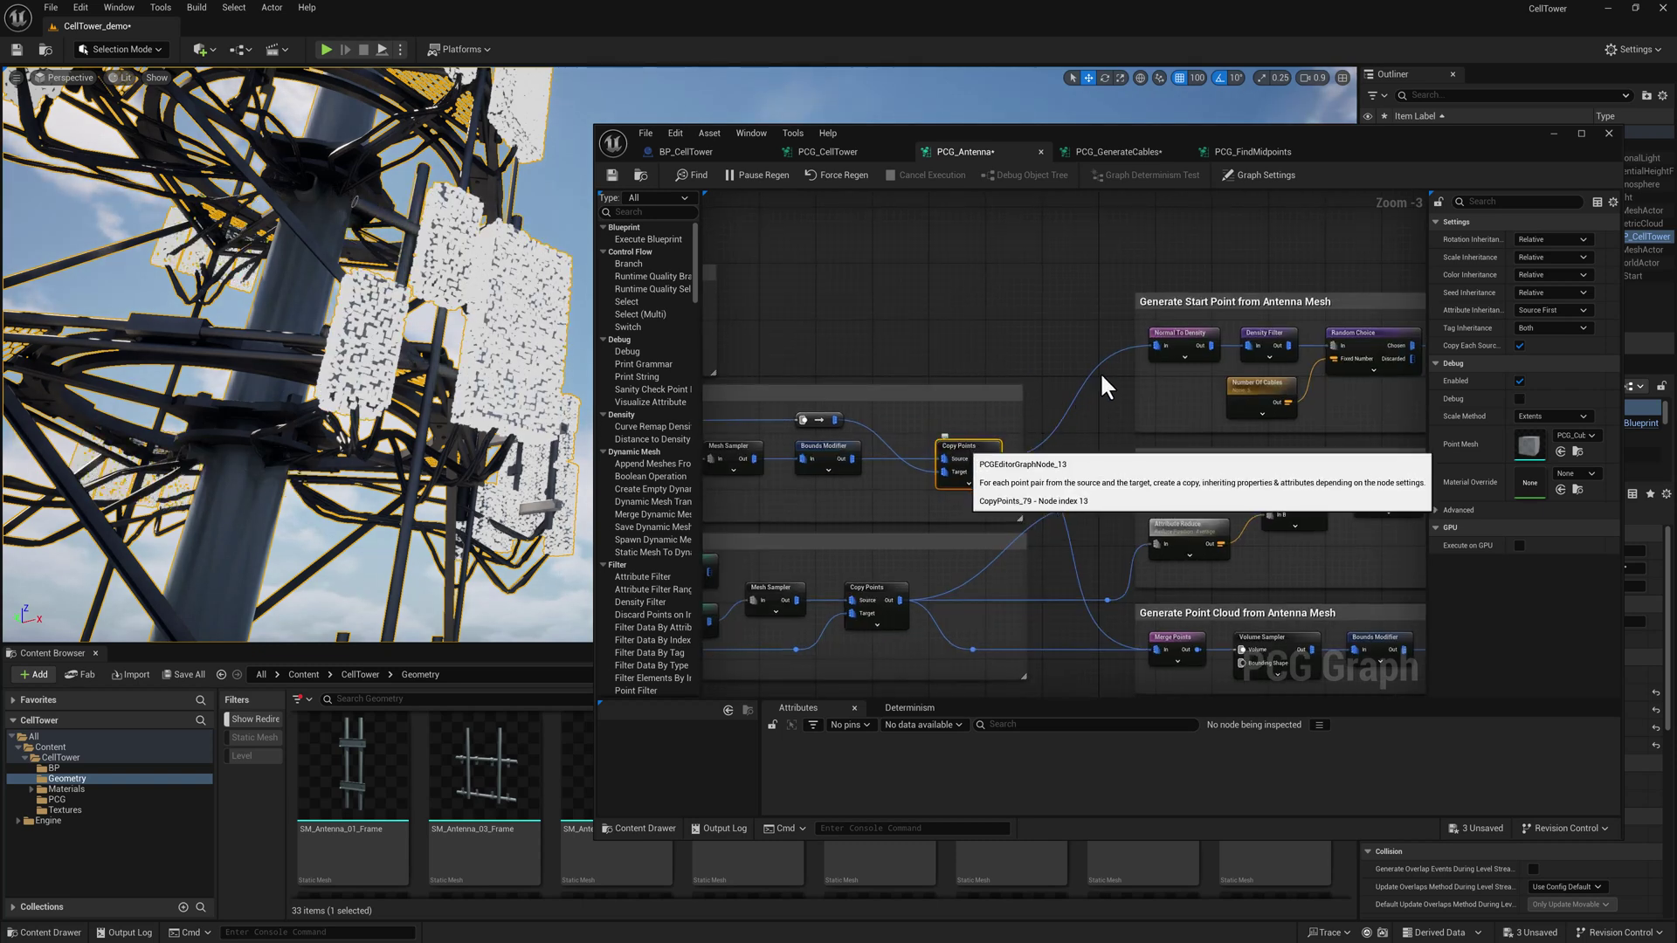
Inspect the Normal To Density, Density Filter and Random Choice nodes in the Generate Start Point from Antenna Mesh group.
click(1184, 332)
right_drag(1293, 274, 1136, 281)
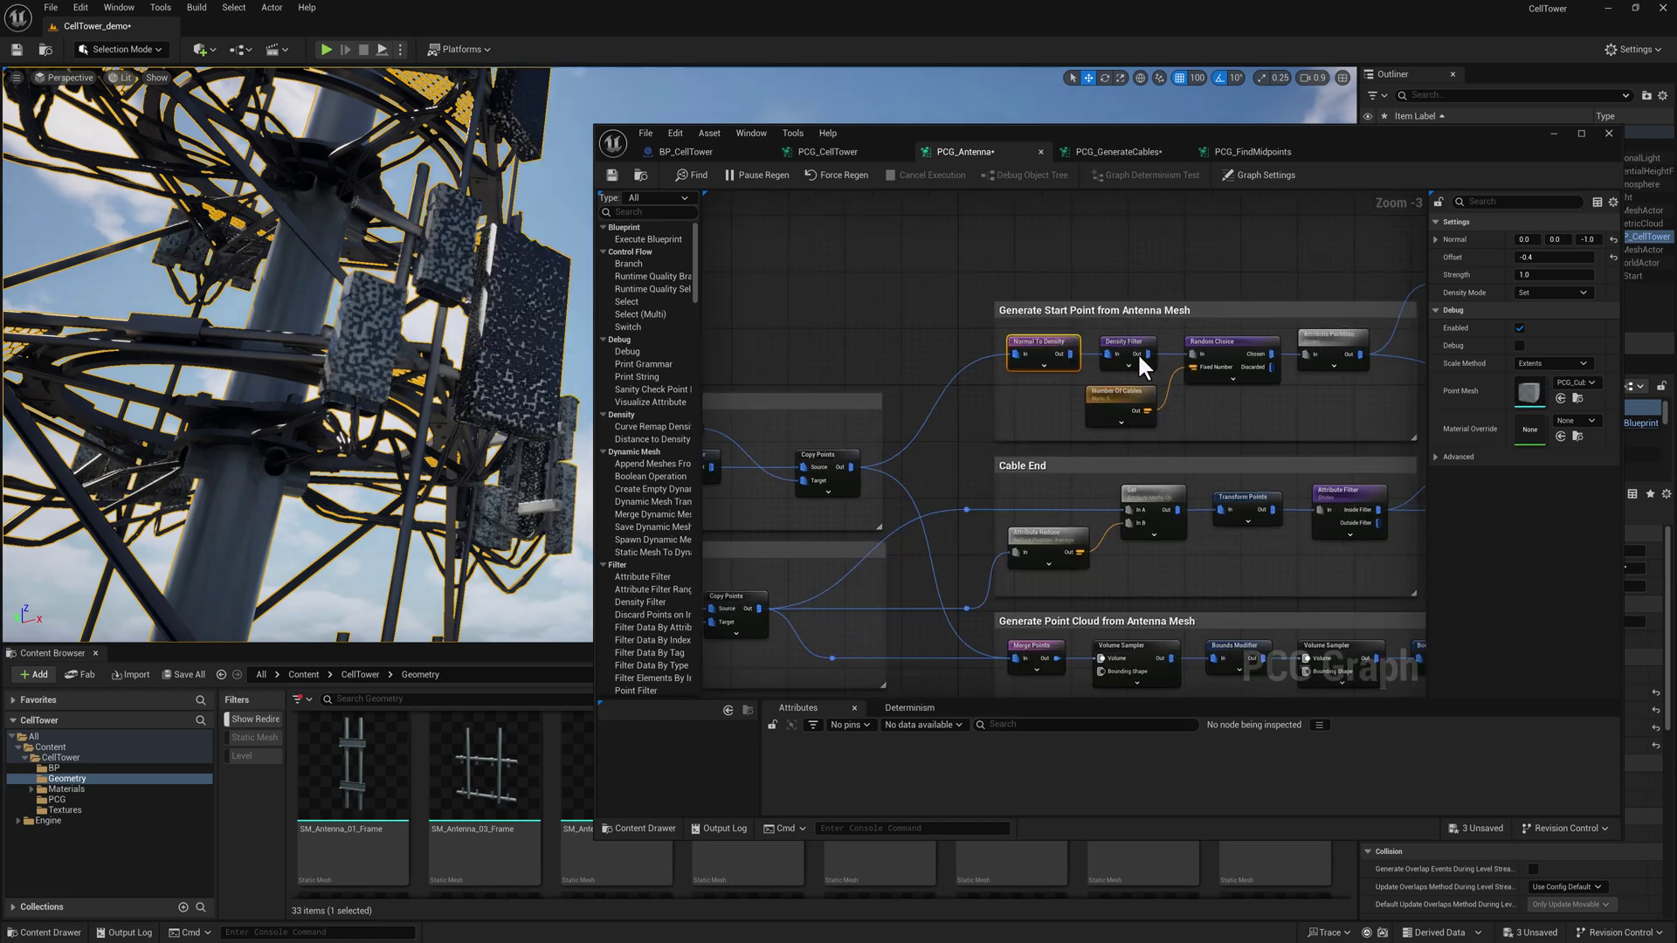
click(1135, 338)
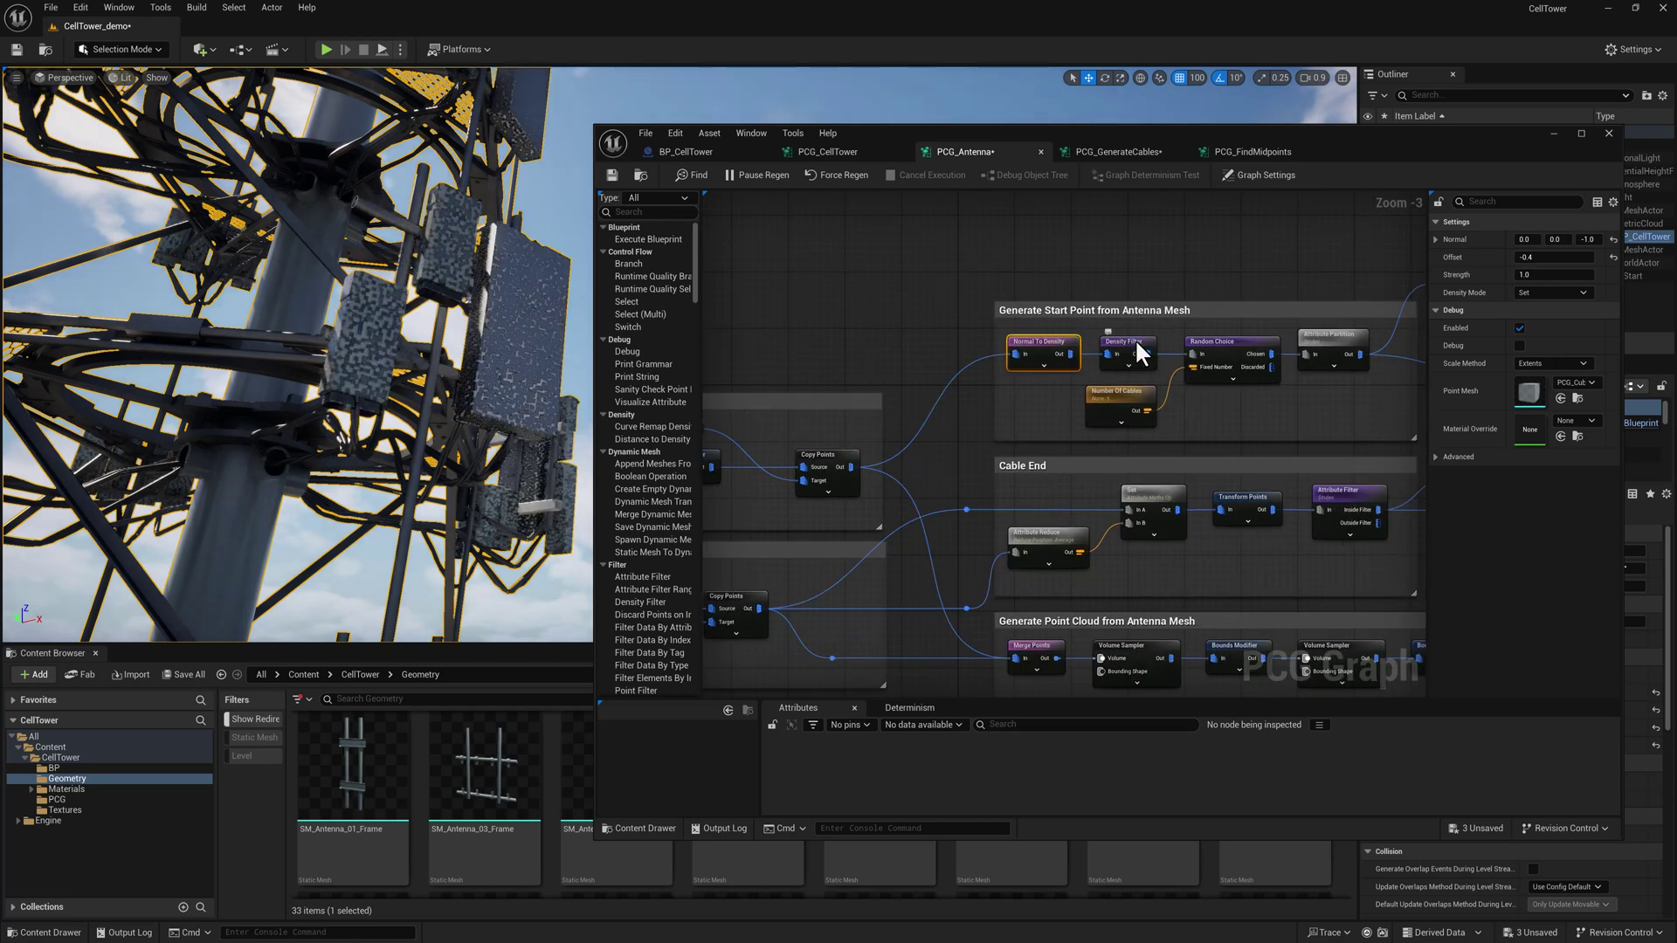
click(1227, 357)
right_drag(1284, 275, 1096, 267)
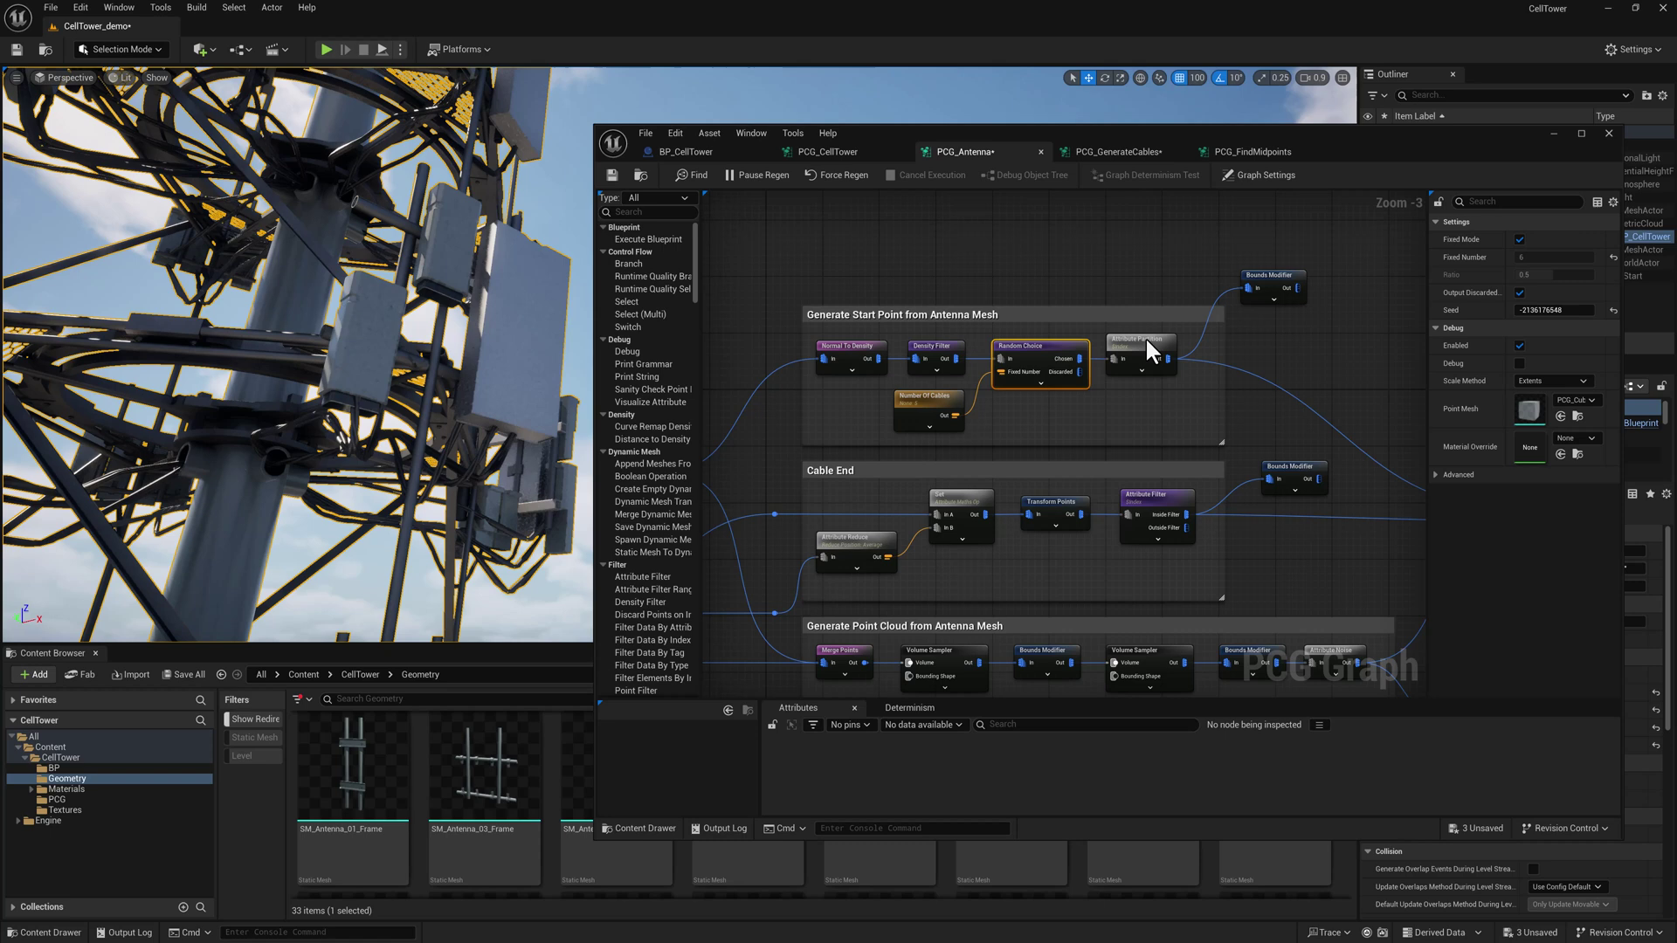
Preview the debug points of the Bounds Modifier nodes branching off the start point group and the Cable End group.
click(1144, 341)
click(1288, 291)
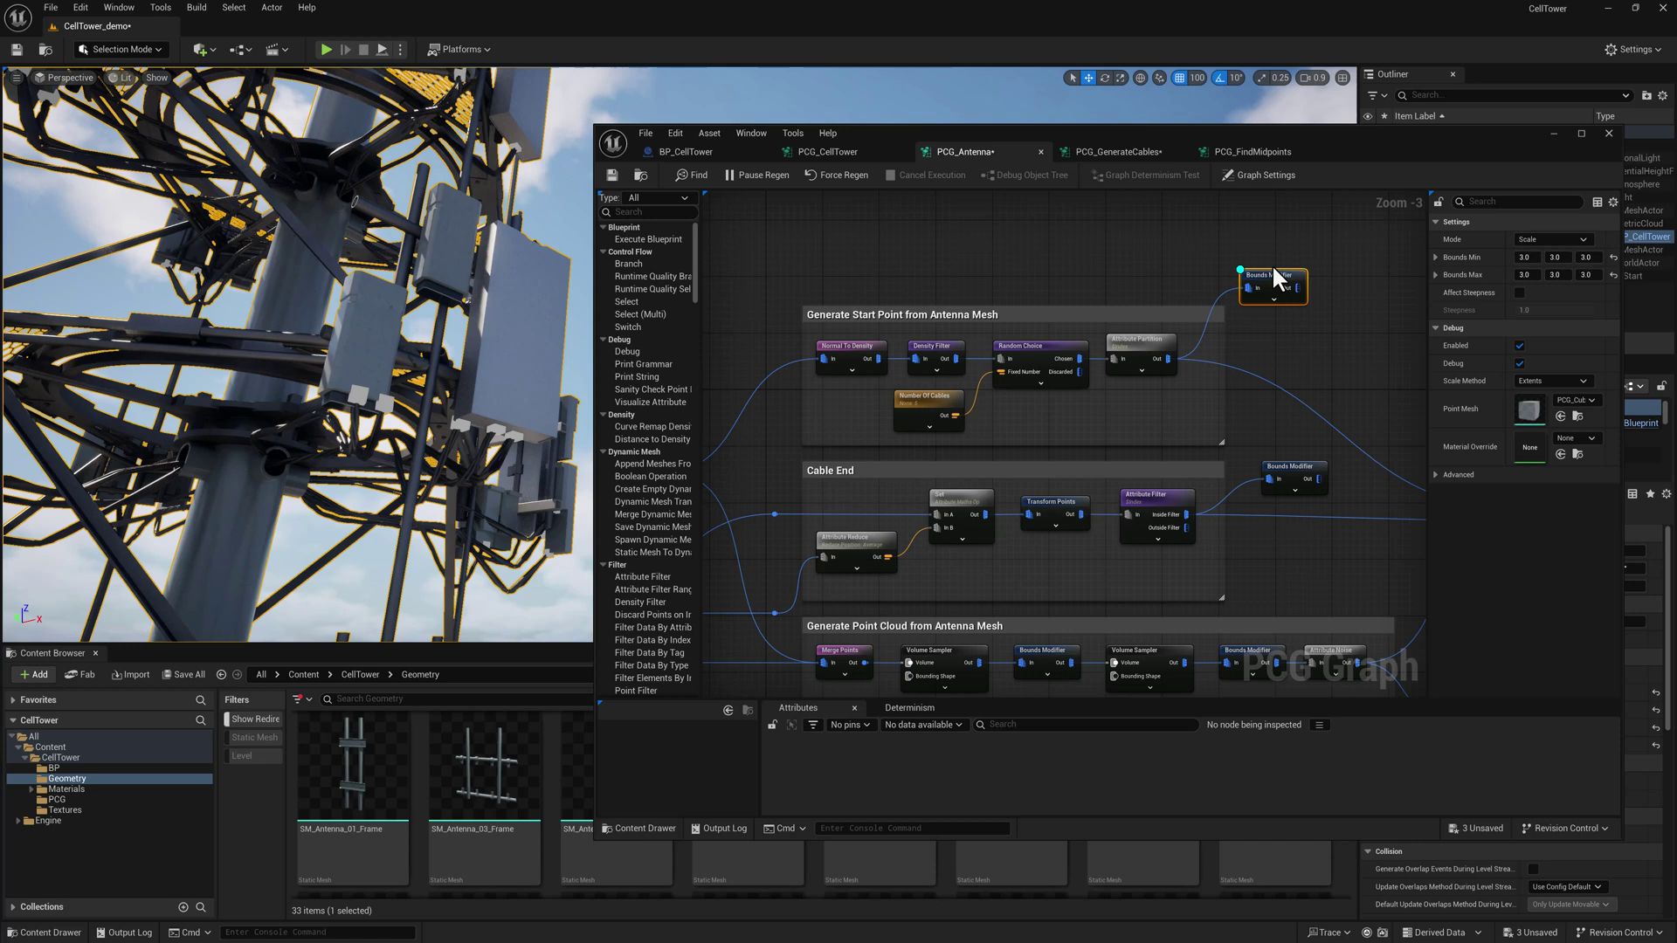
key(d)
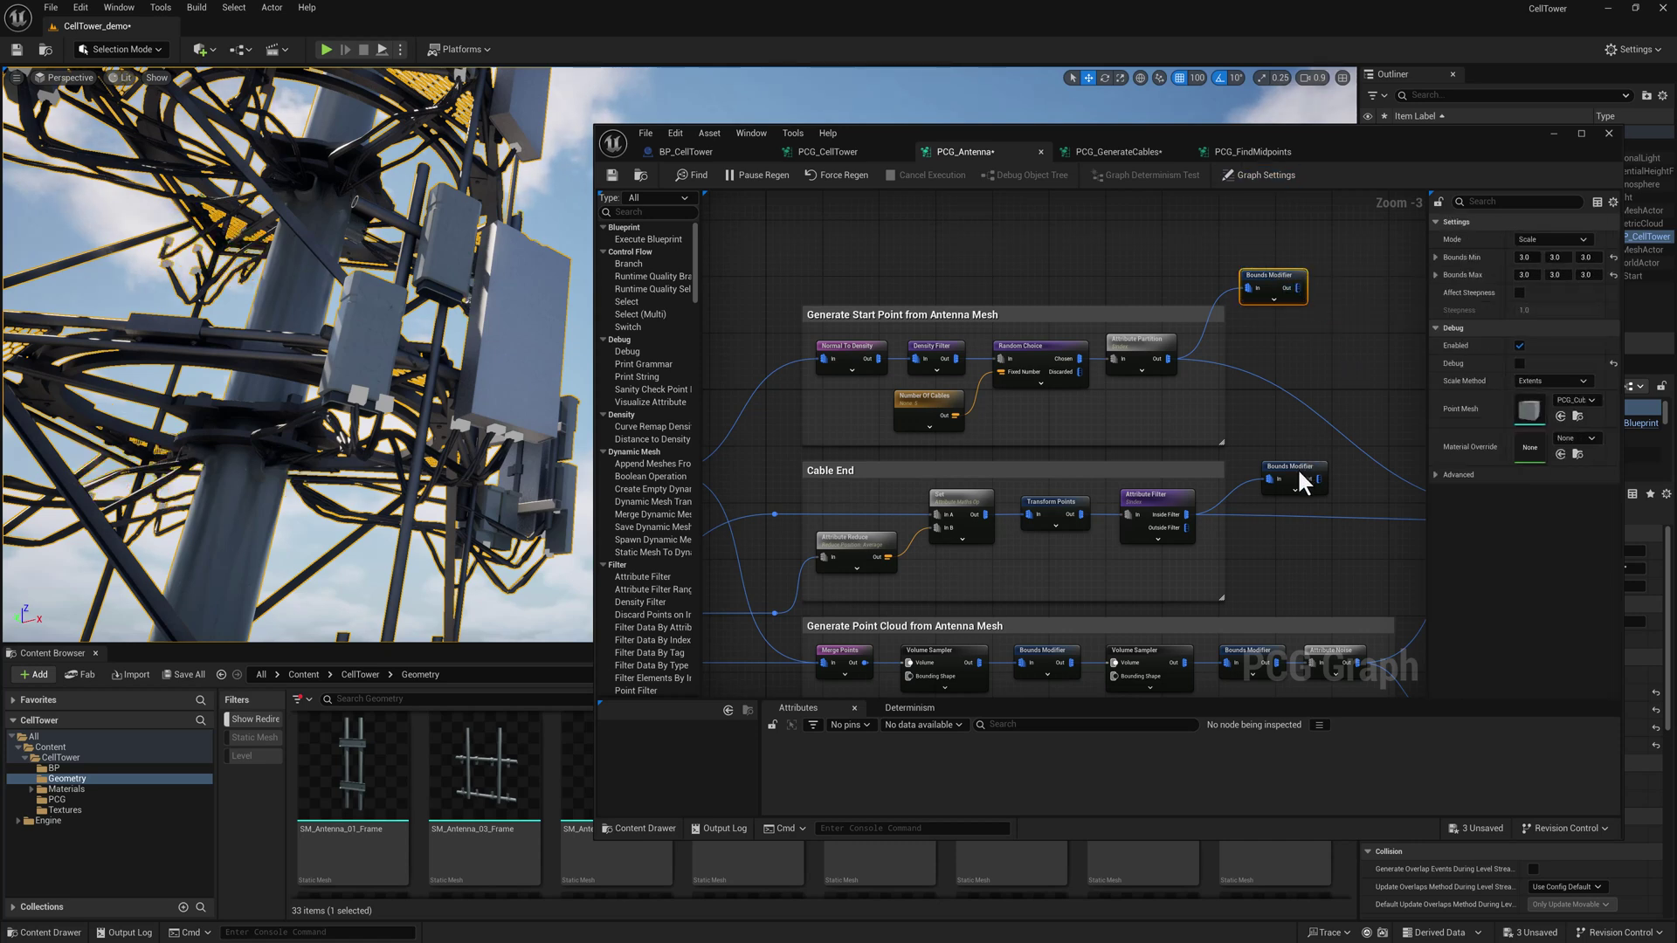
click(1302, 483)
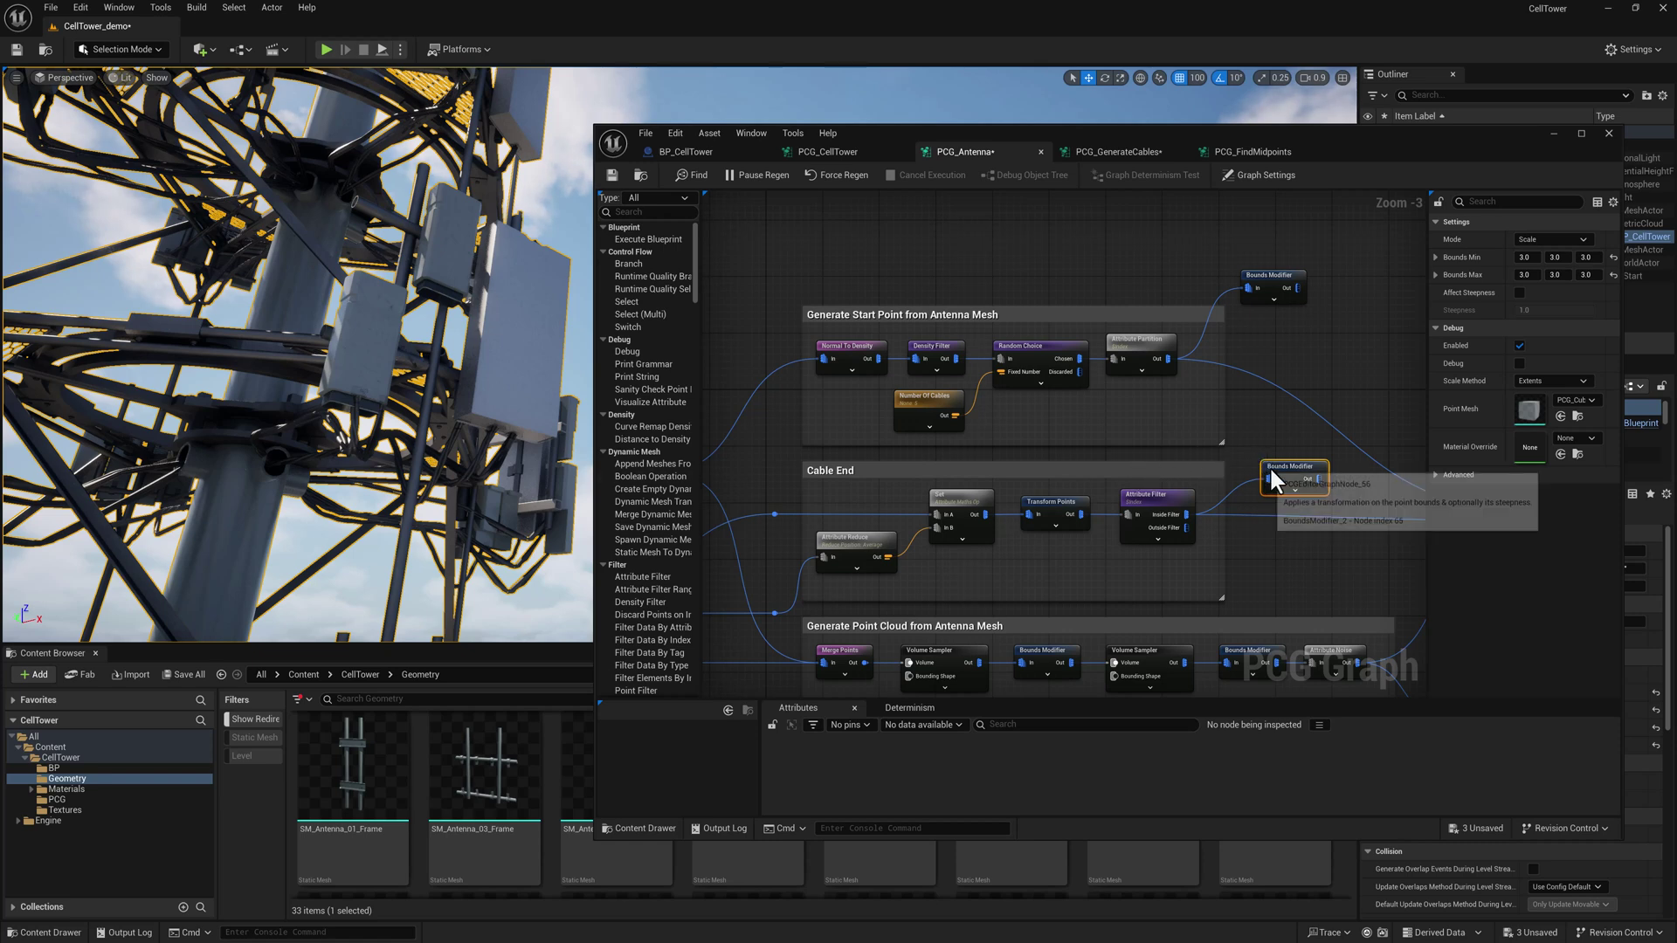
key(d)
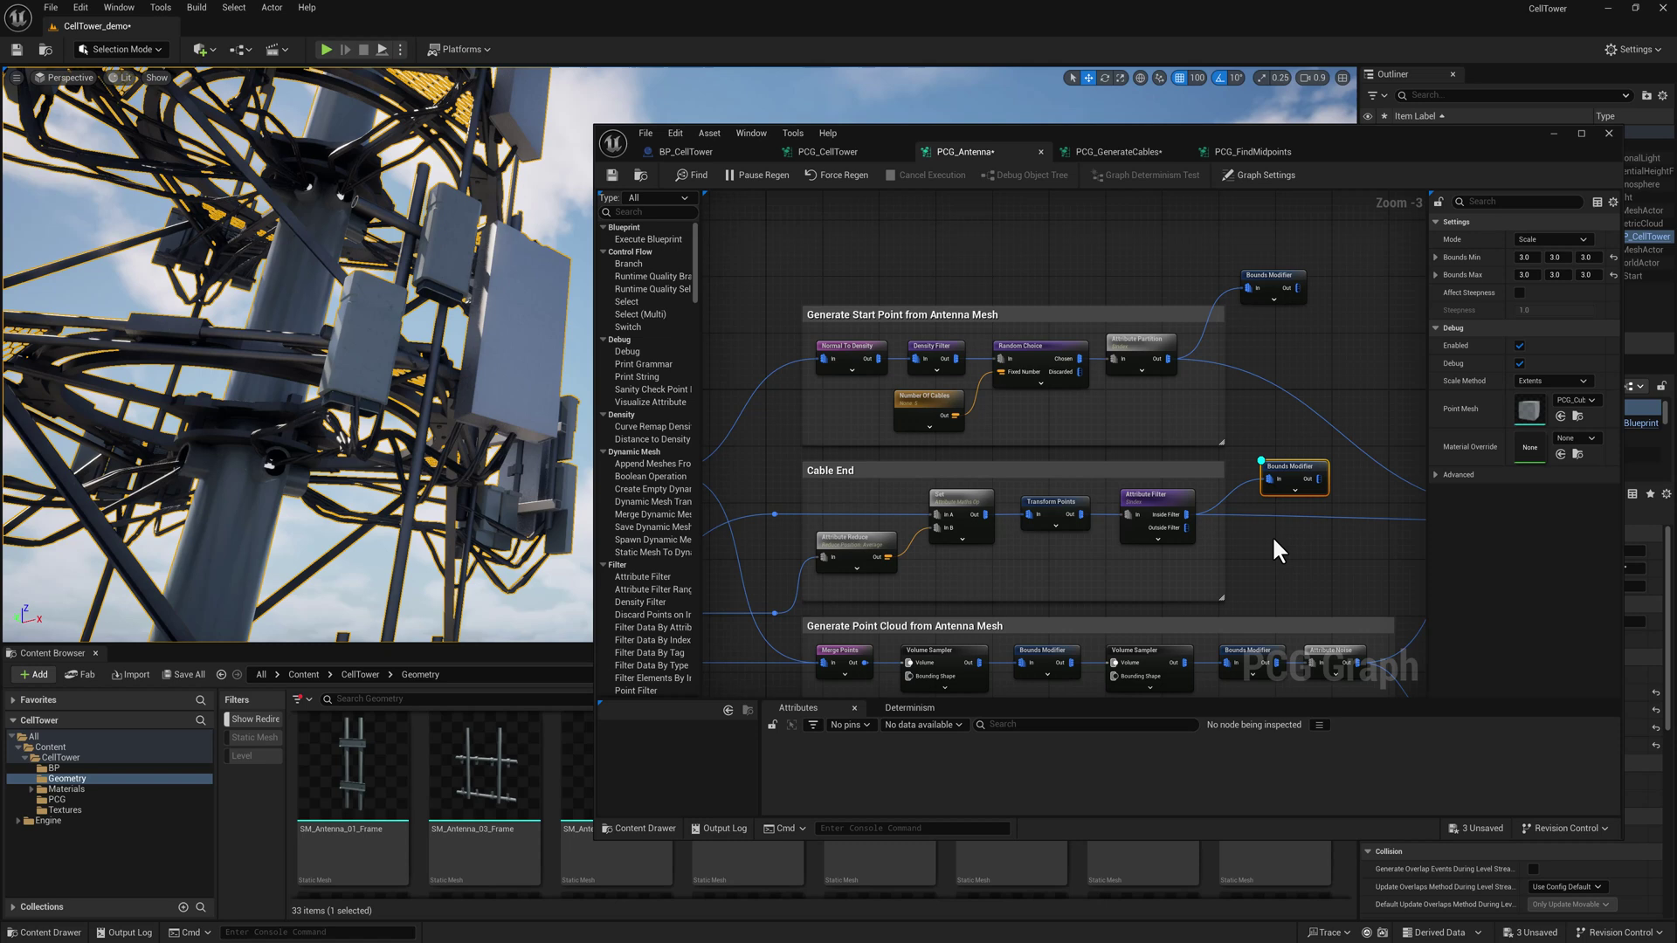
right_drag(1274, 539, 1175, 360)
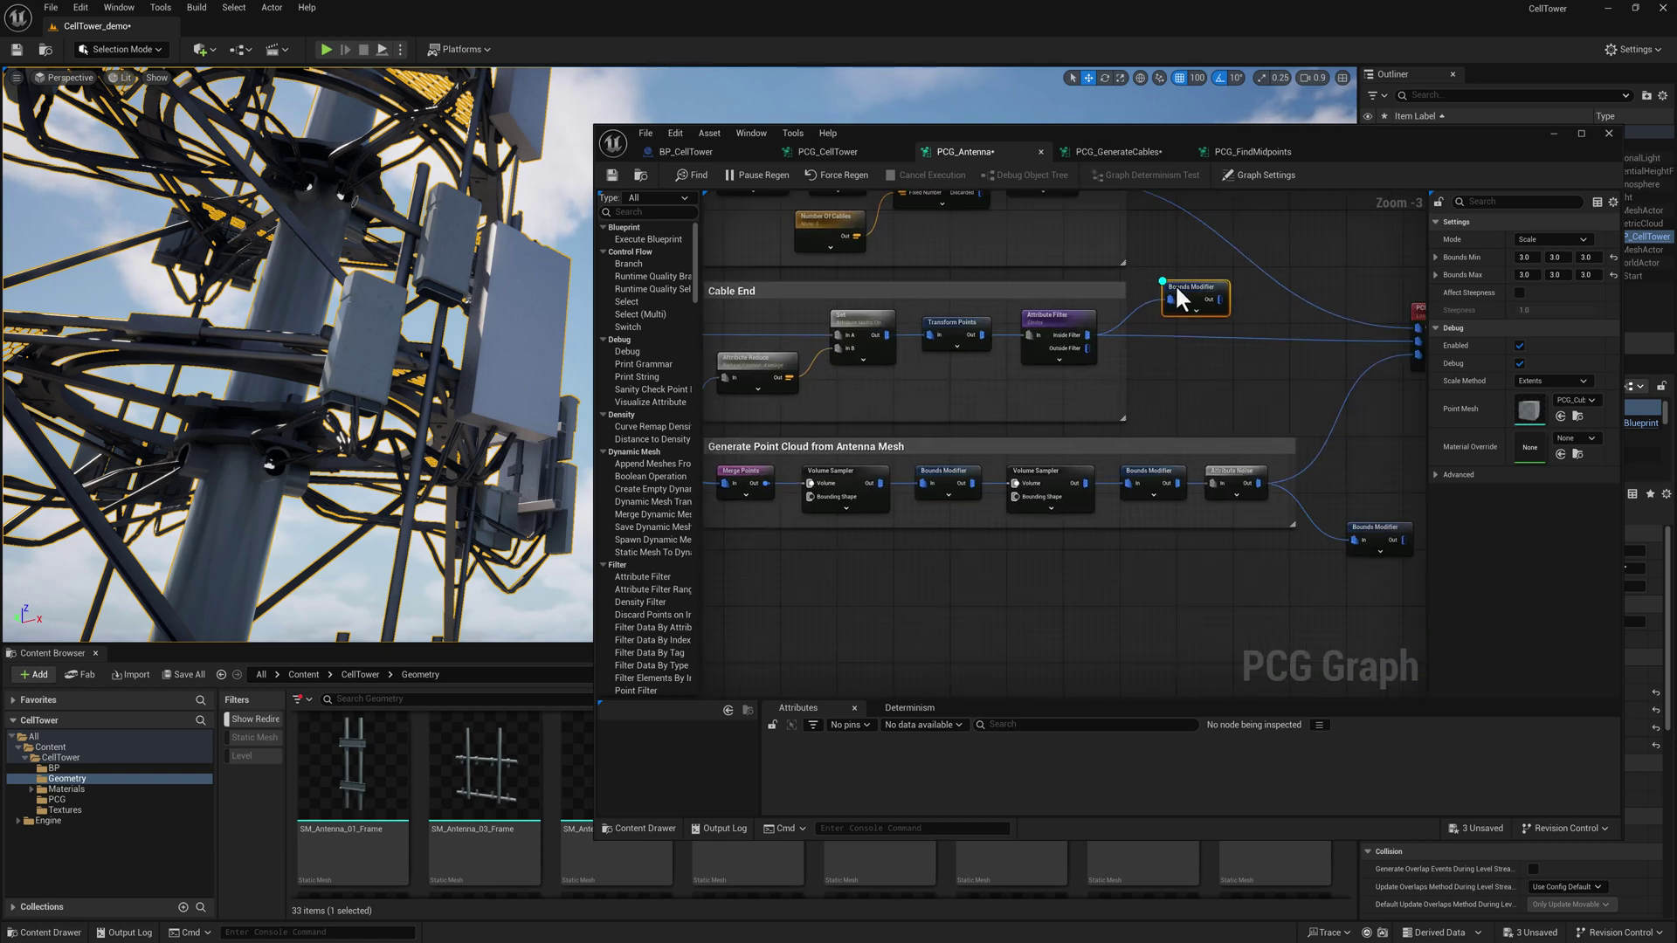
Turn on debug display for the Bounds Modifier node fed by the Generate Point Cloud from Antenna Mesh group.
click(1330, 554)
click(1370, 535)
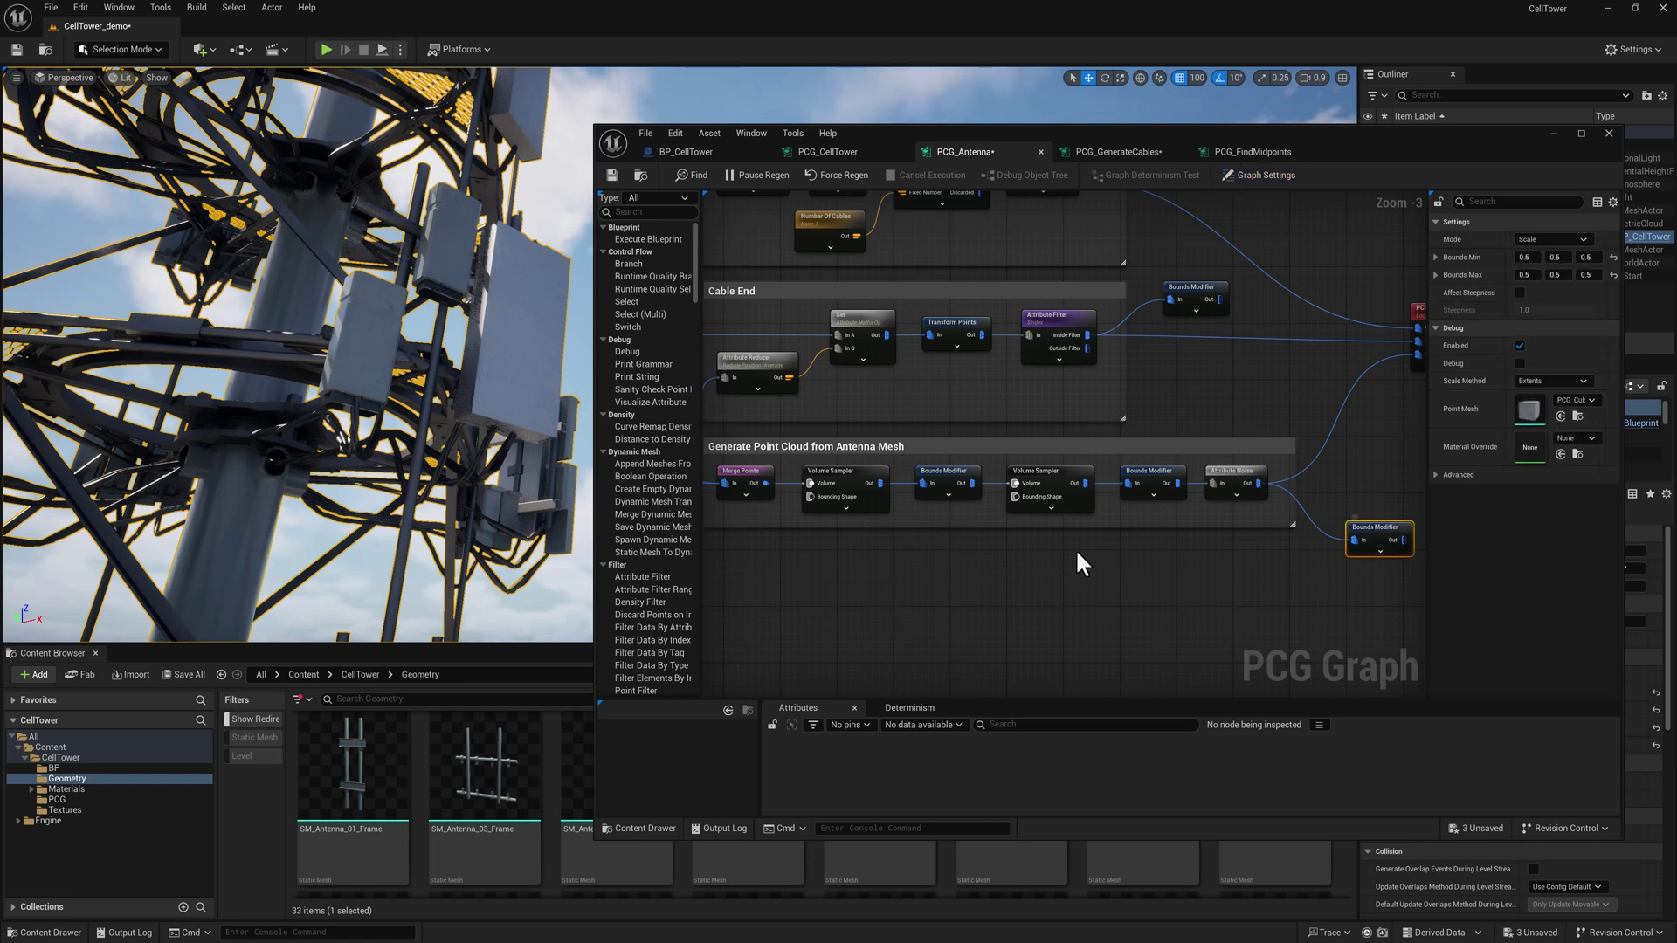
key(d)
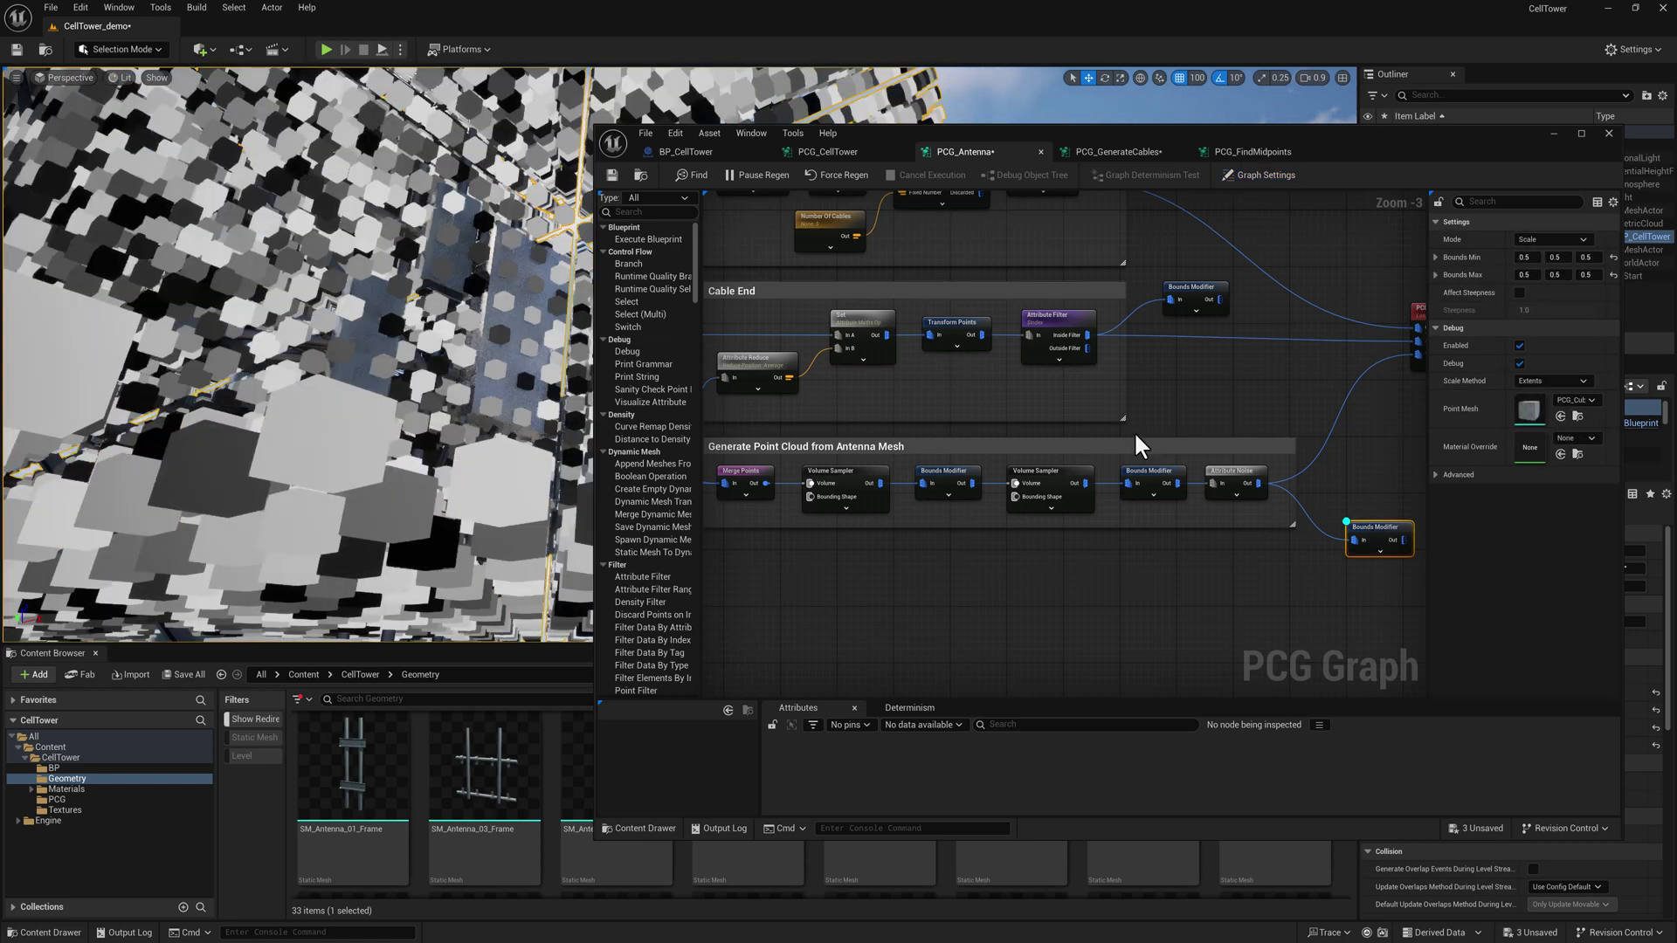
right_drag(1286, 397, 1097, 421)
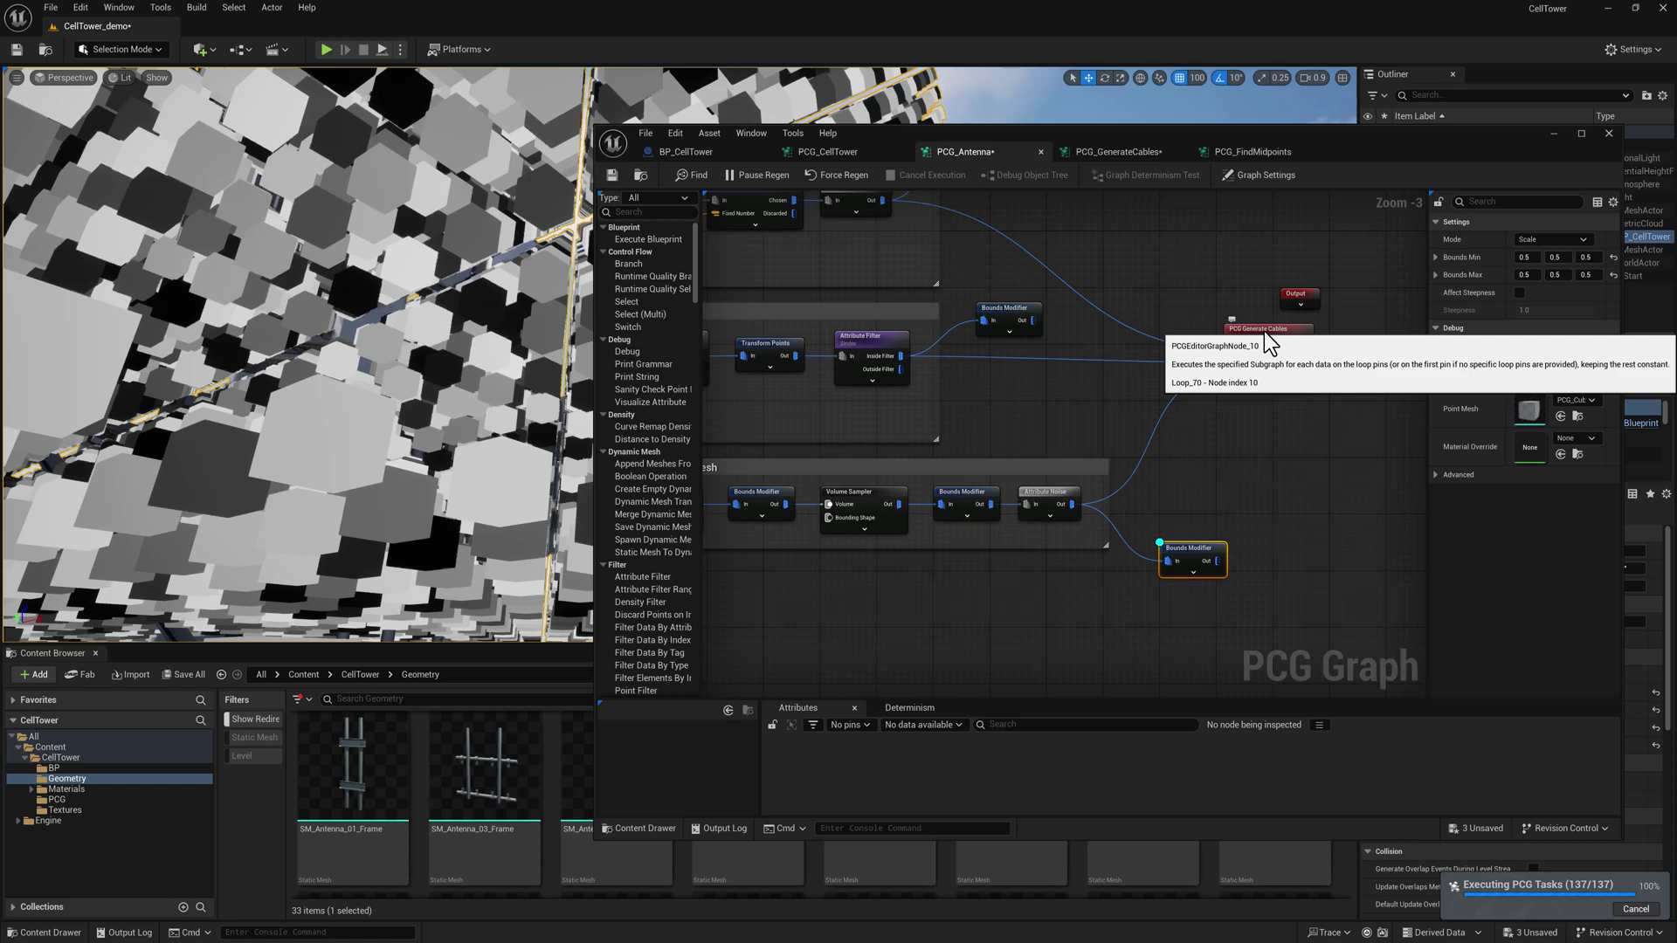
Inspect the Pathfinding node in the PCG_GenerateCables graph and clear the point cloud debug display set in PCG_Antenna.
click(1118, 151)
right_drag(963, 323, 964, 271)
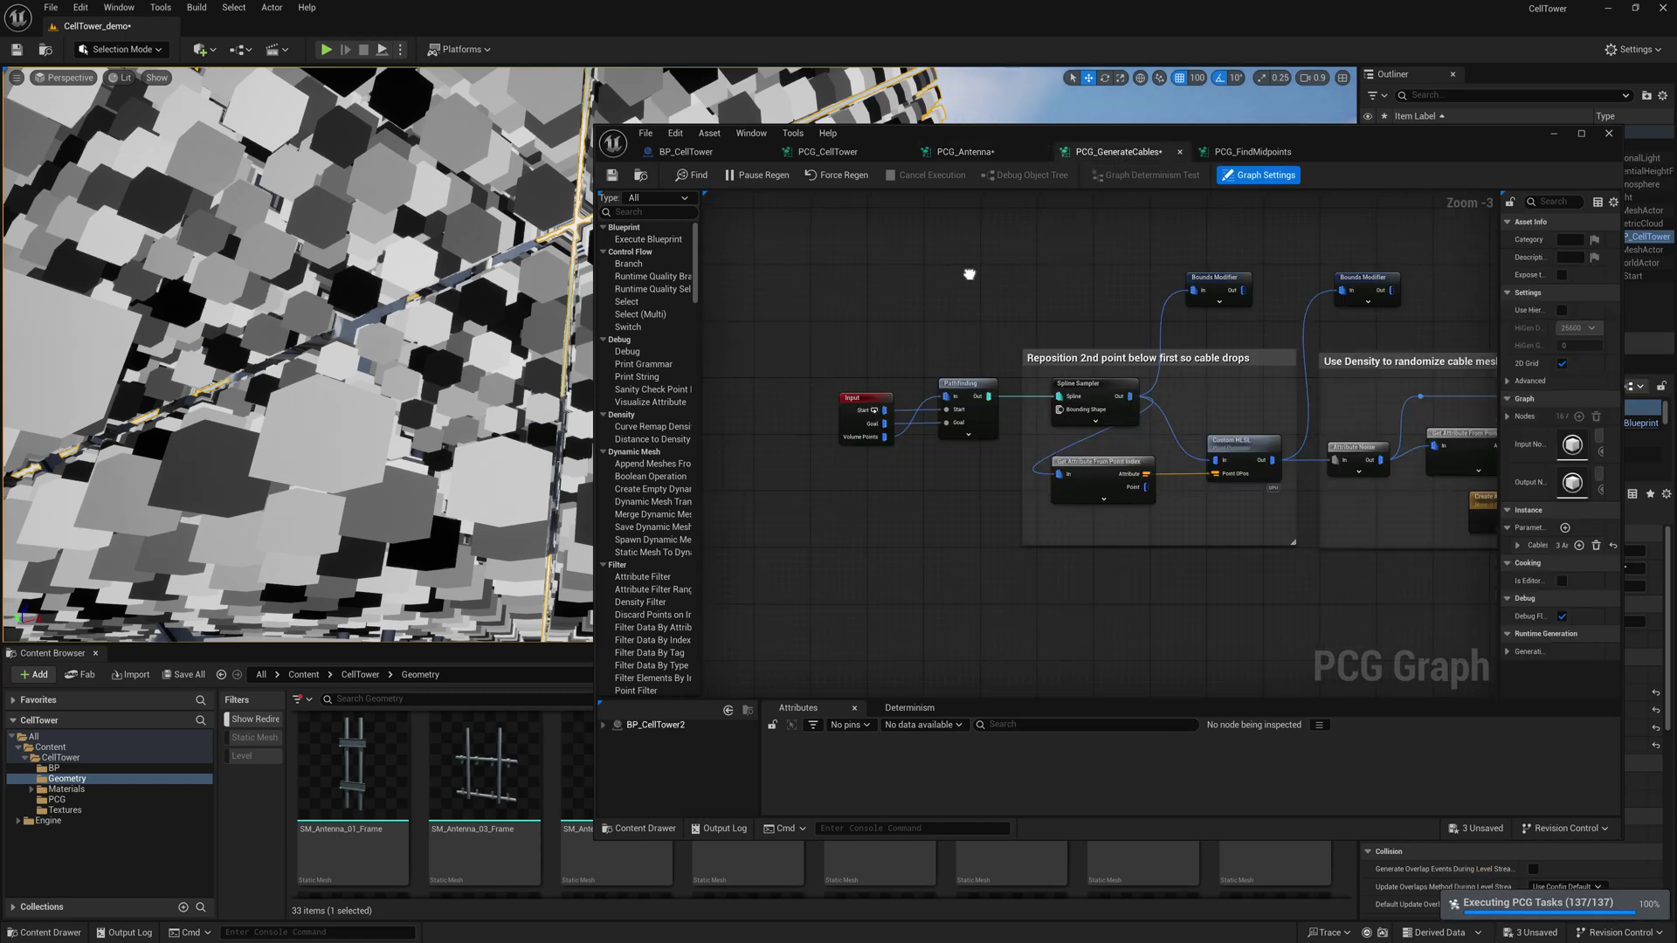
click(966, 384)
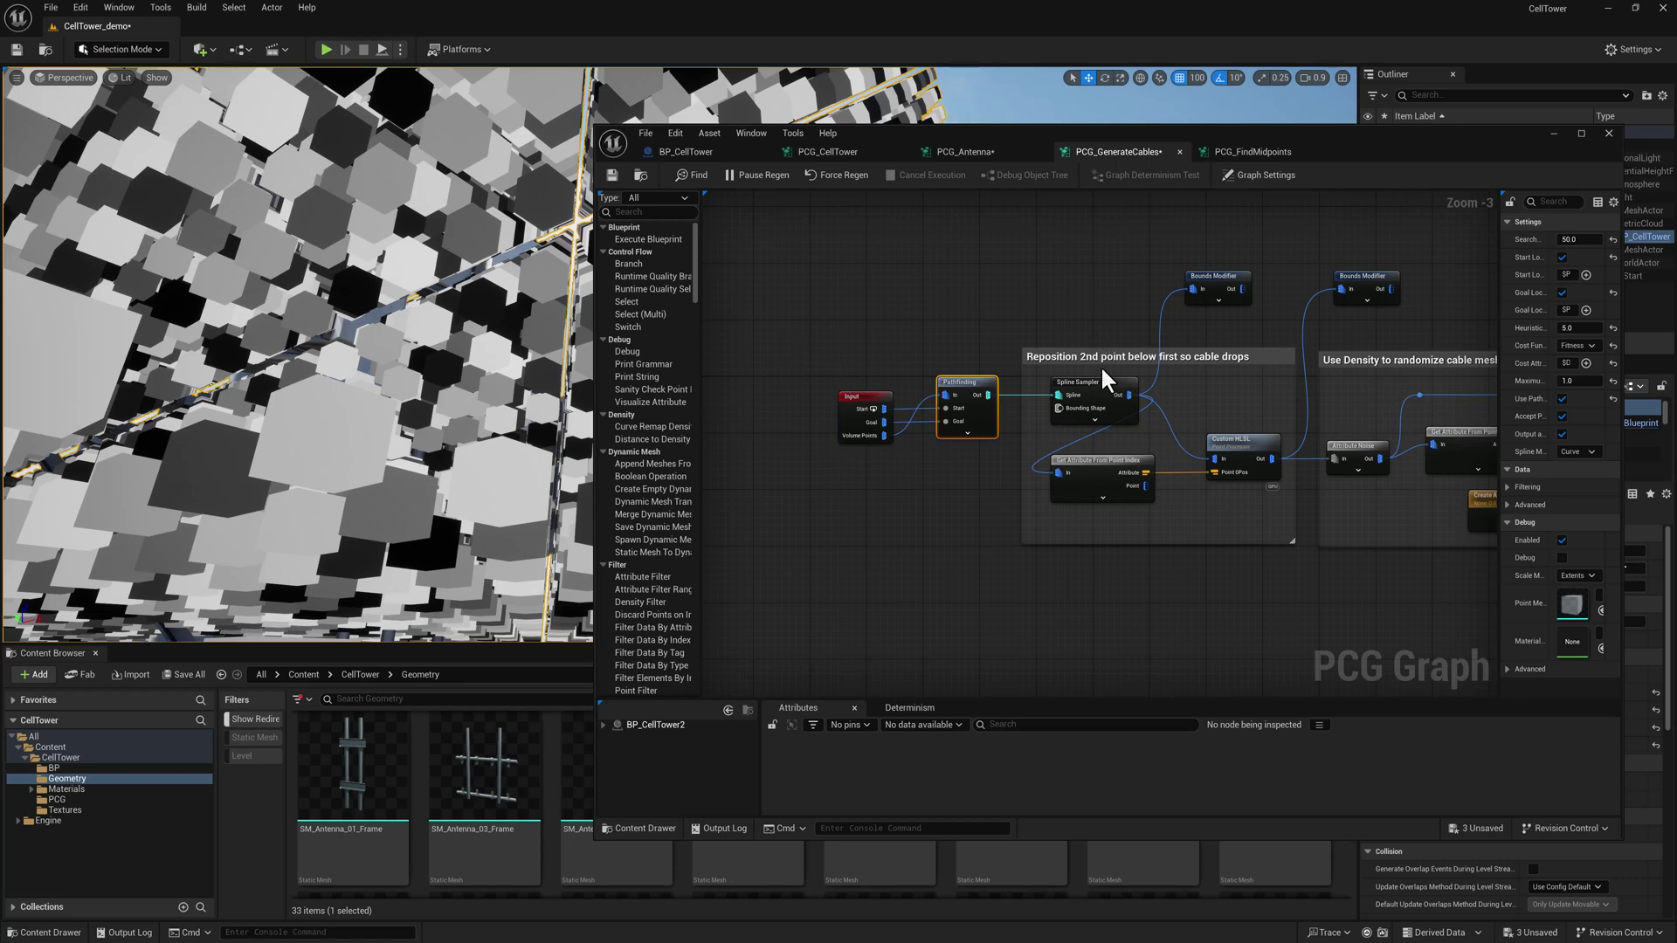
click(985, 159)
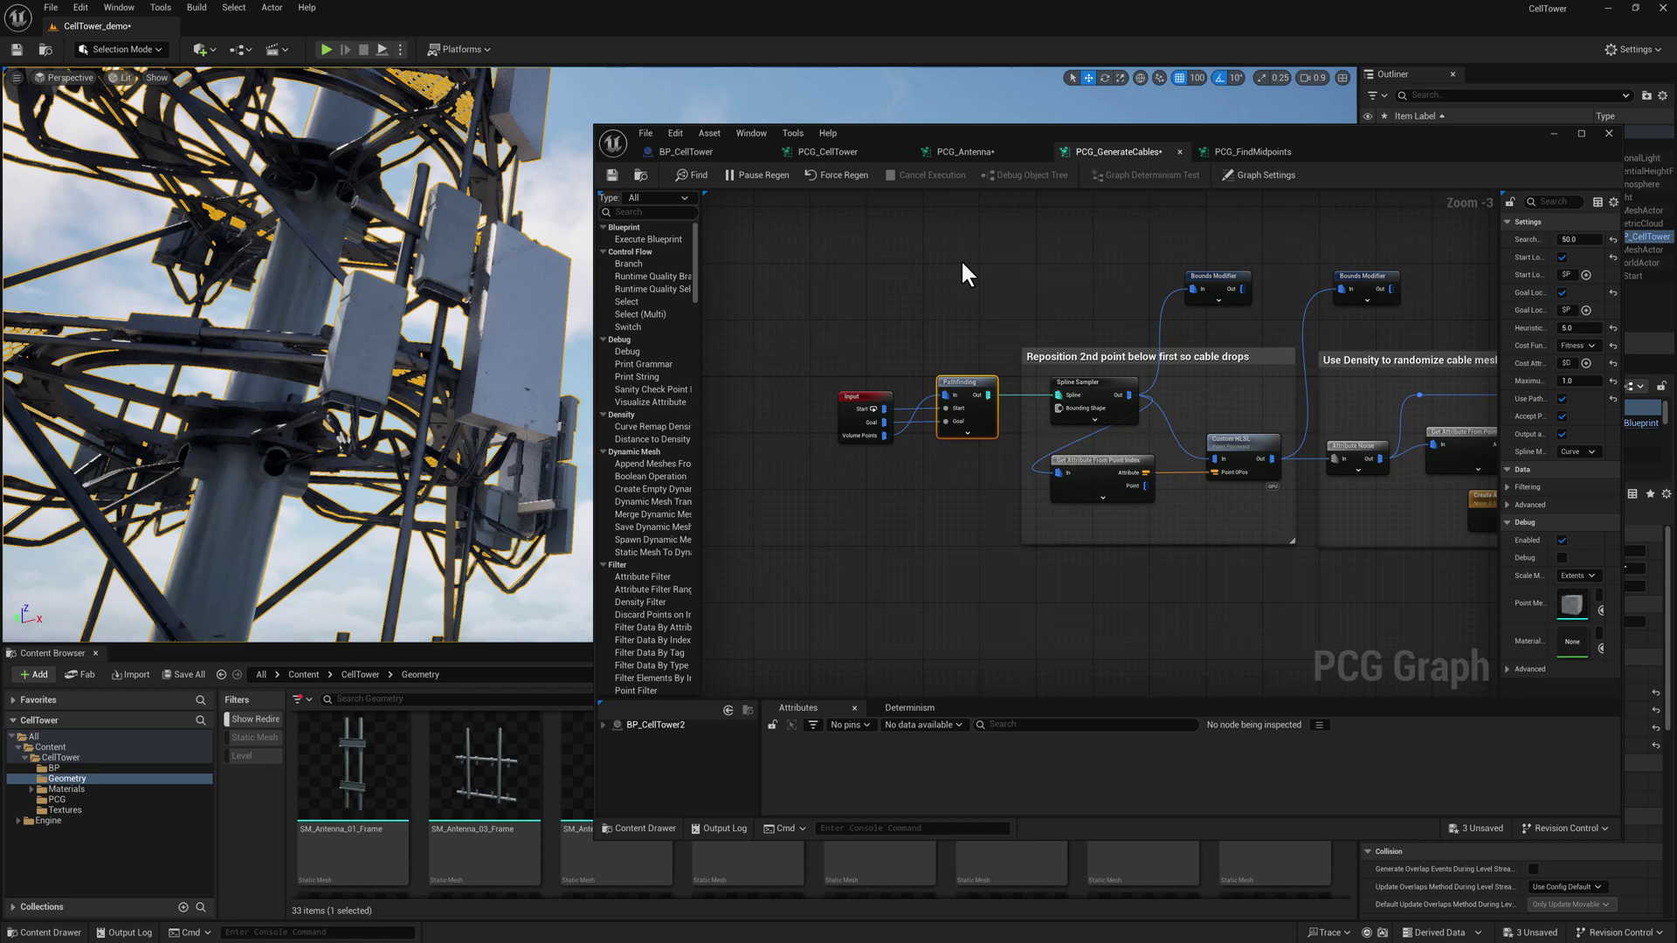
Turn on debug display for the Bounds Modifier fed by the Spline Sampler and examine its points along the antenna cables.
click(1201, 278)
key(d)
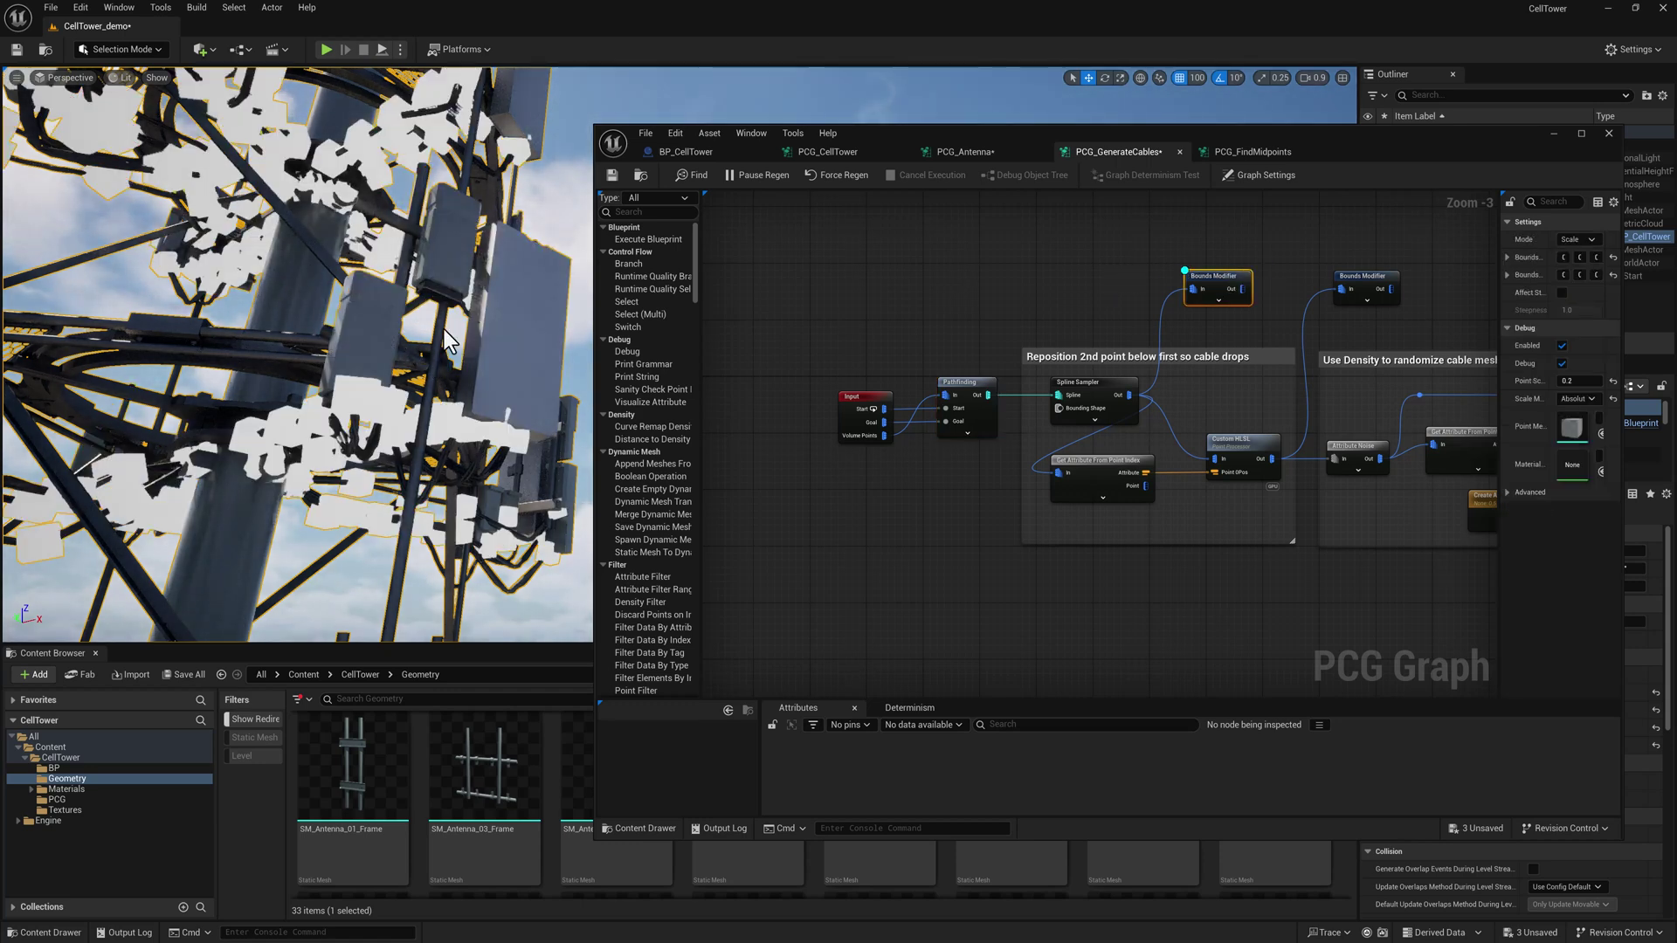
right_drag(416, 407, 262, 249)
right_drag(385, 376, 344, 320)
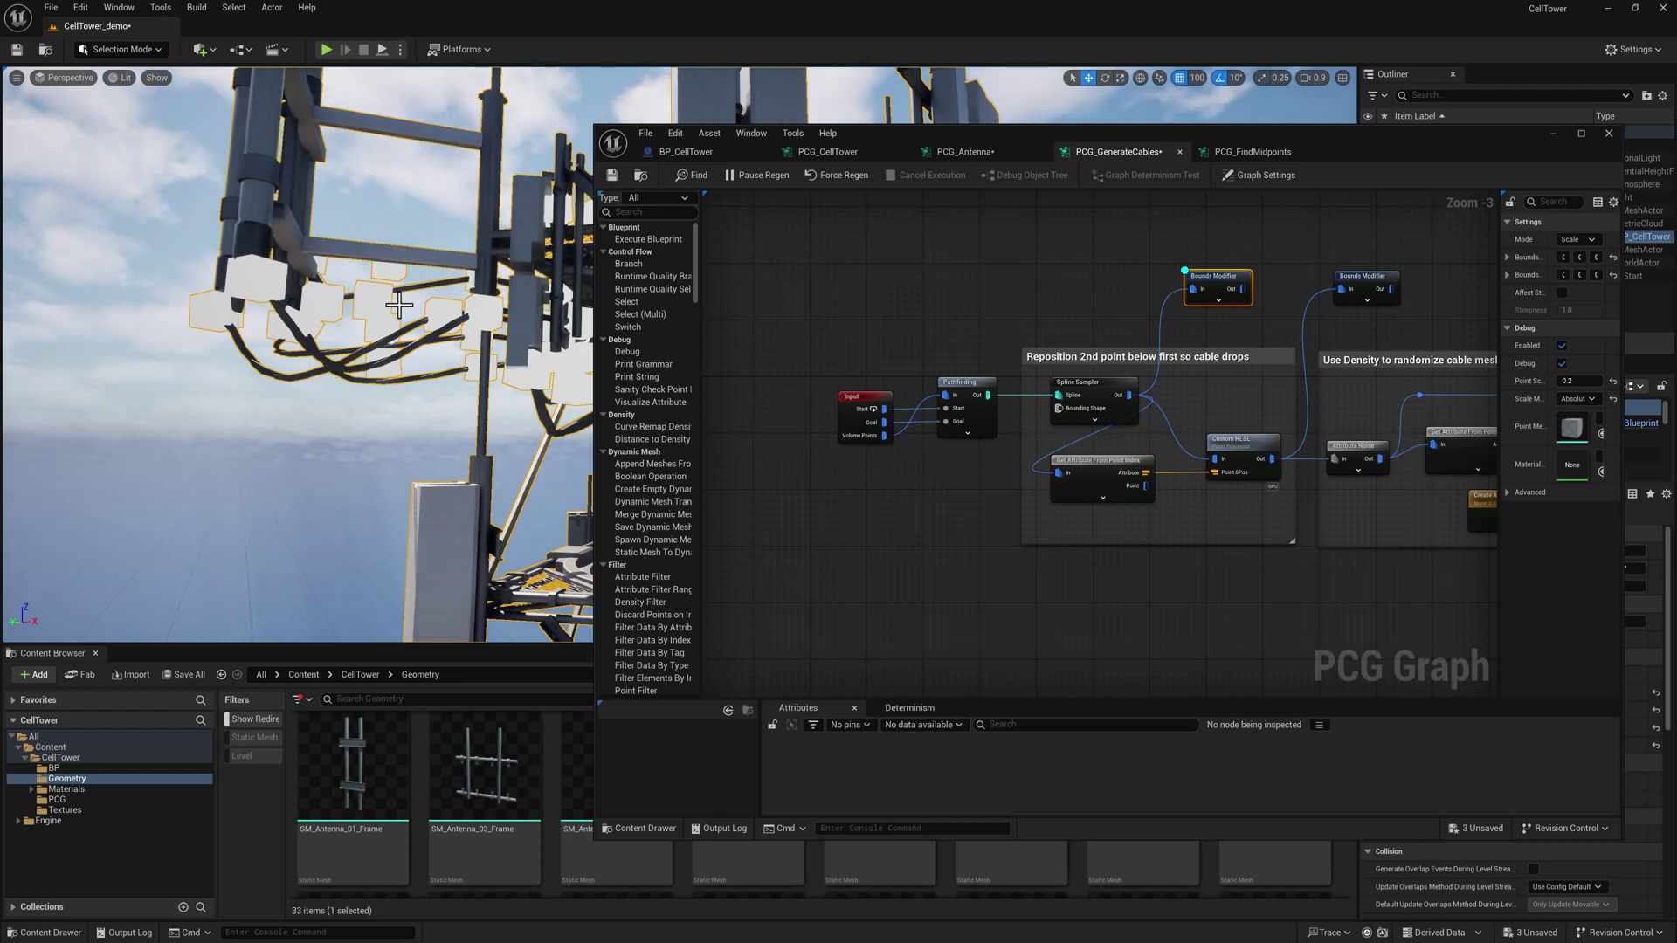
right_drag(440, 358, 463, 358)
right_drag(367, 341, 428, 340)
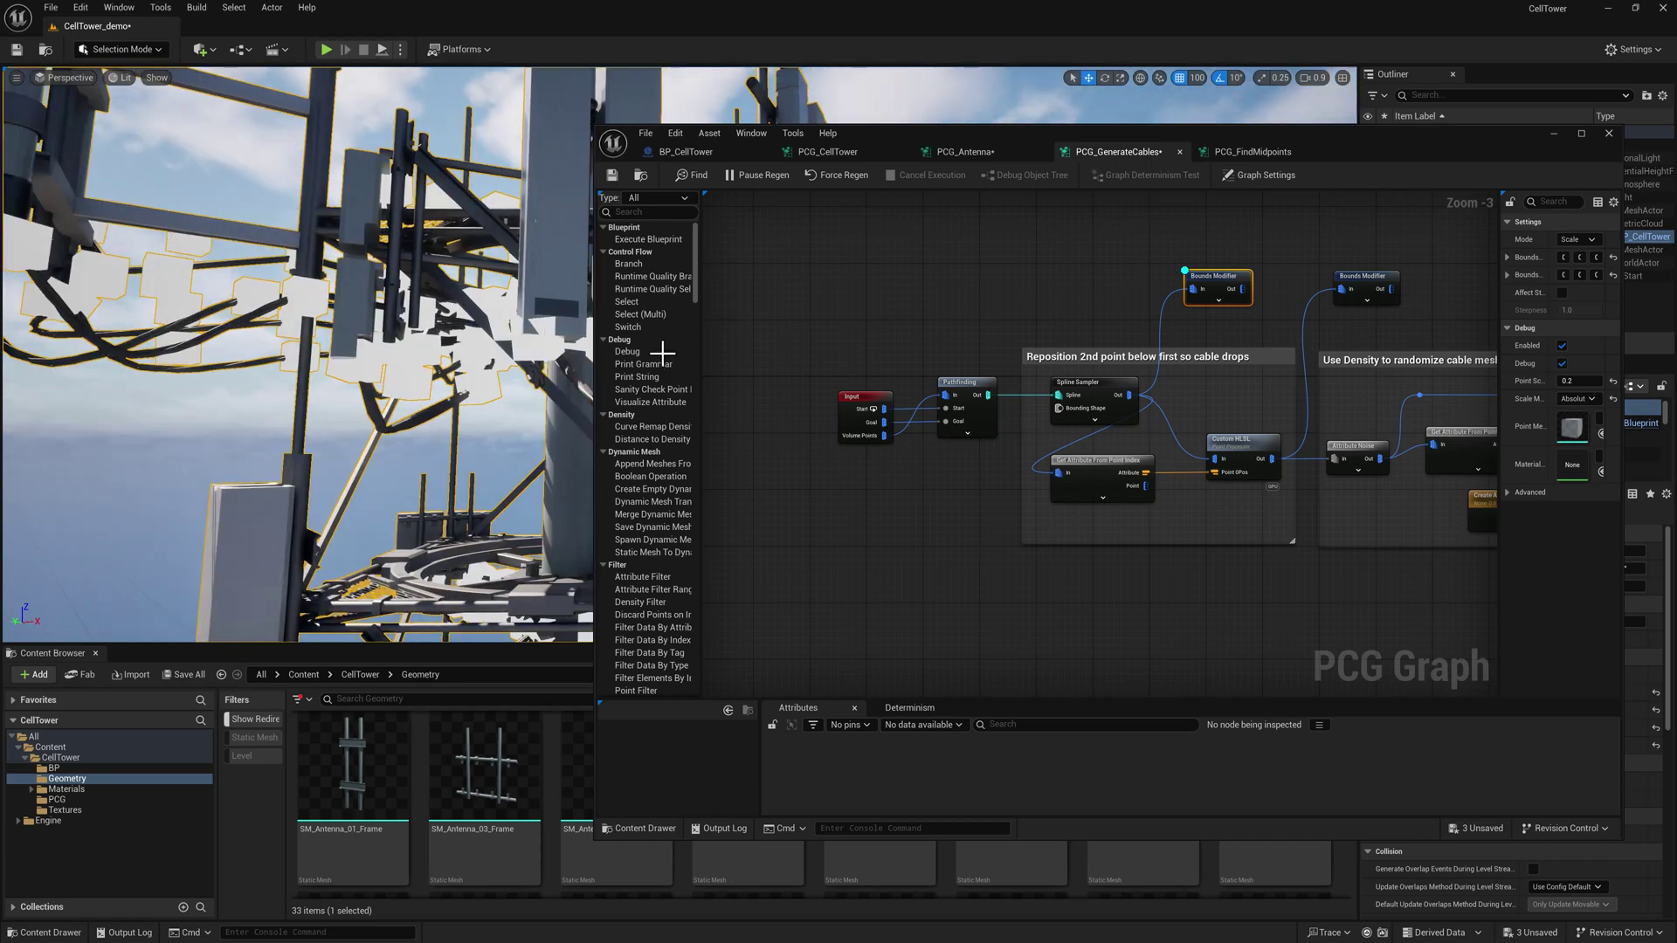
Switch the debug display to the Bounds Modifier fed by the Custom HLSL node and examine the repositioned cable points.
right_drag(1350, 410, 1140, 400)
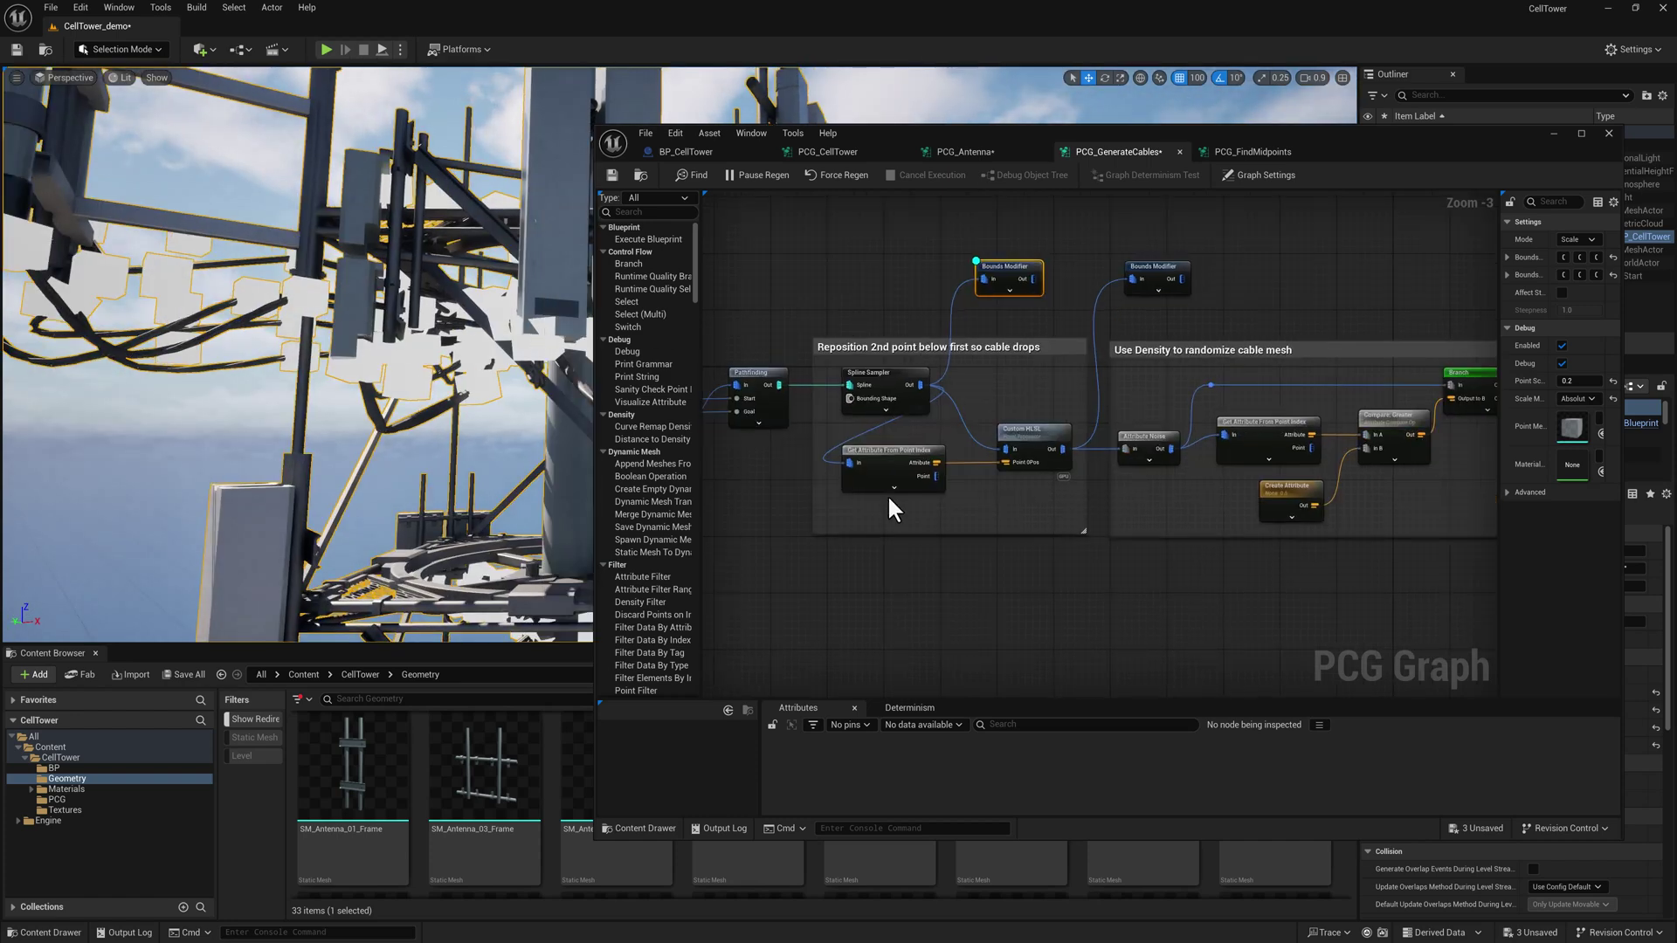
click(1040, 430)
click(1171, 278)
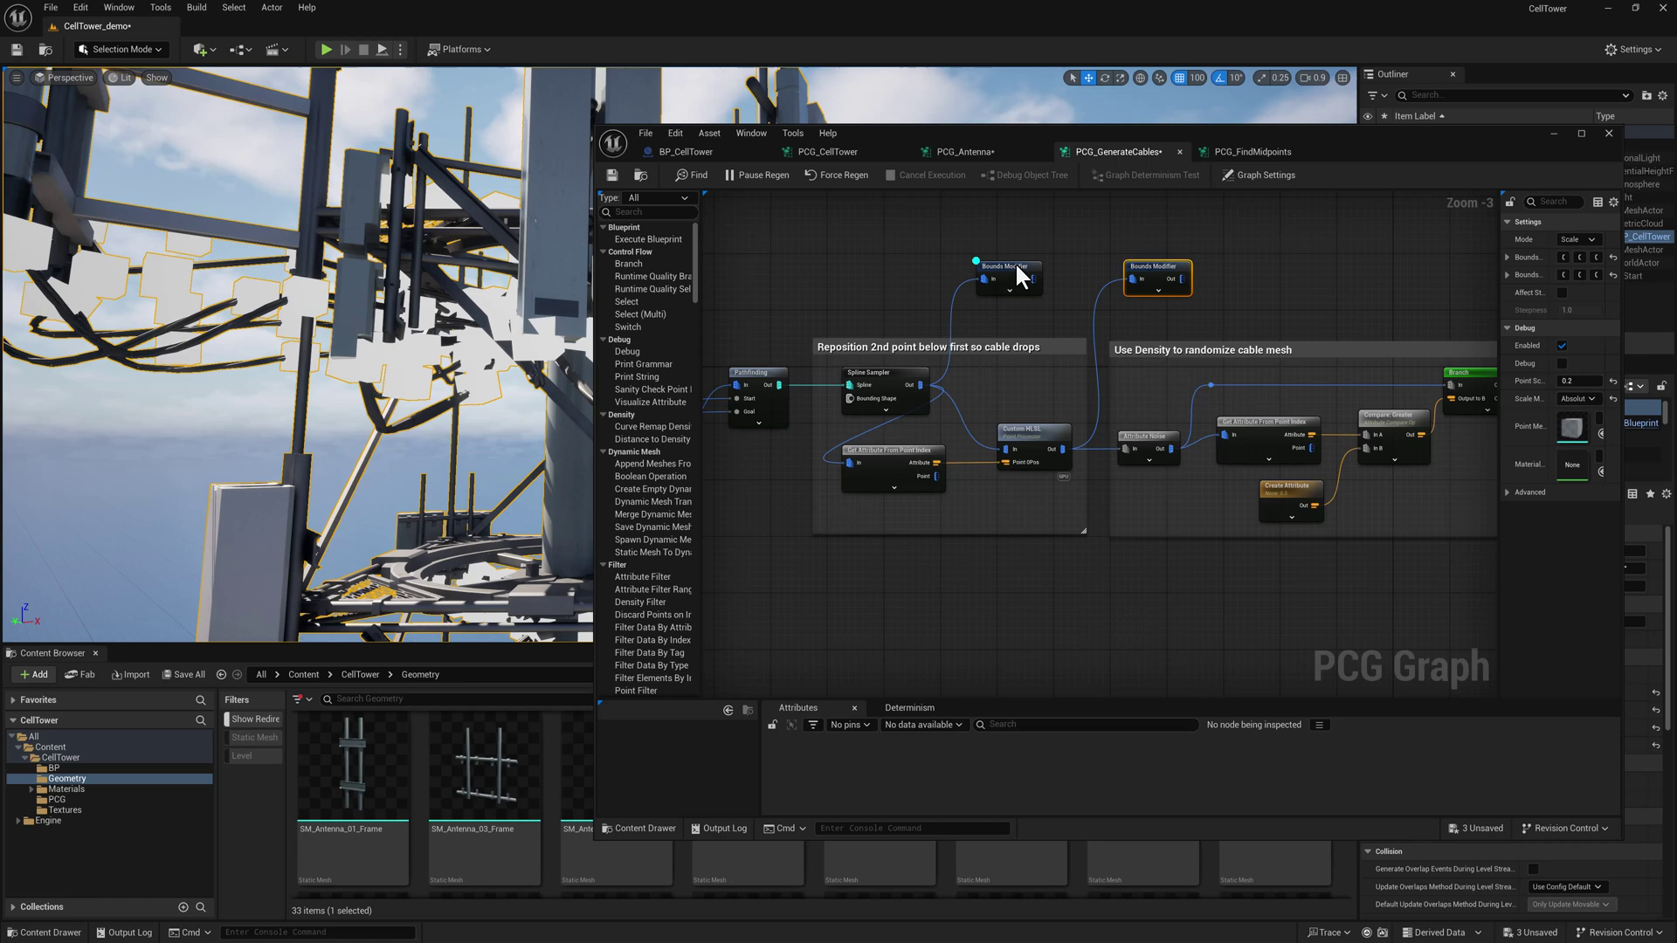
key(d)
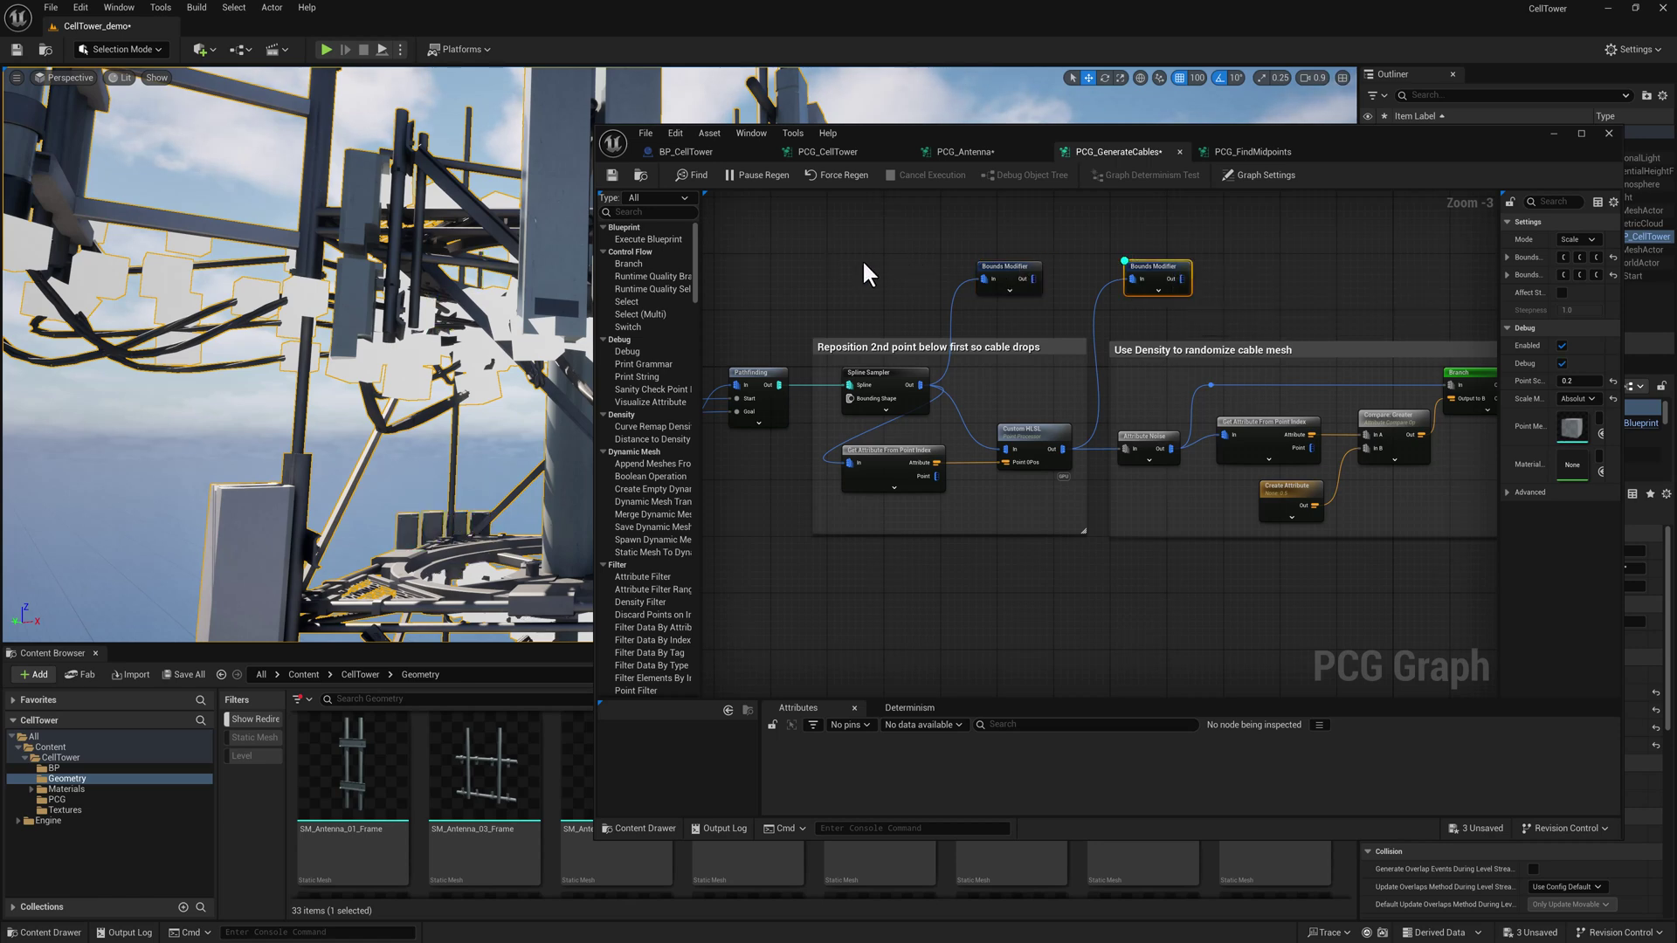
right_drag(169, 285, 126, 278)
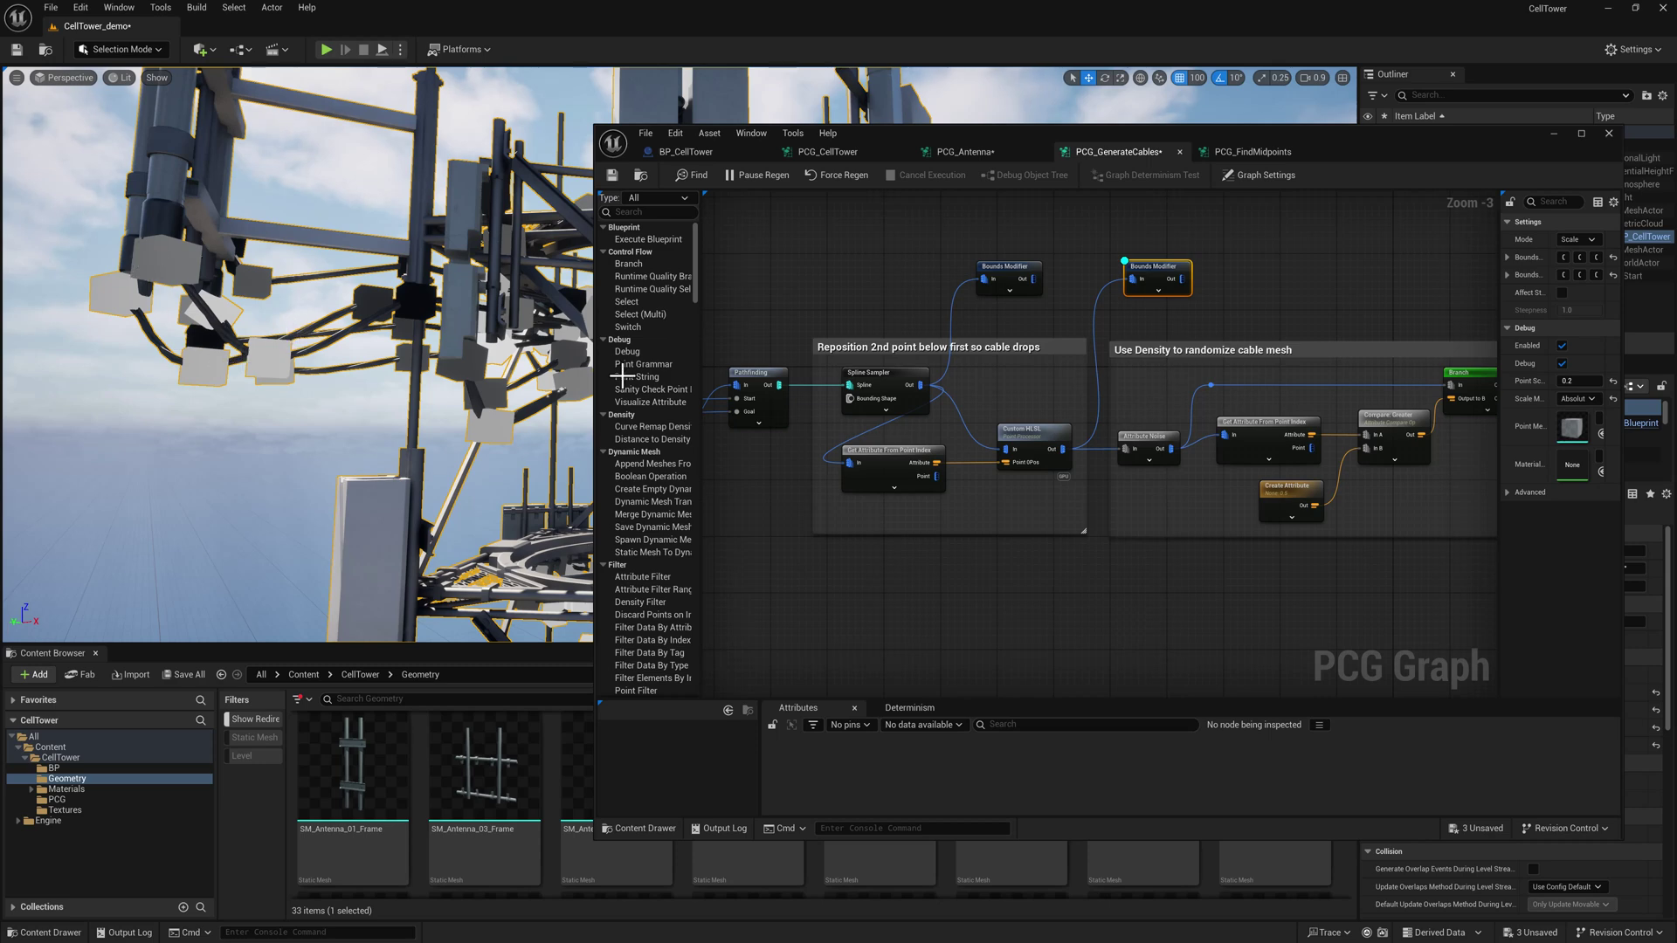
Inspect the two Spawn Spline Mesh nodes in the Use Density to randomize cable mesh group alongside the cable debug points.
right_drag(1345, 306, 1192, 291)
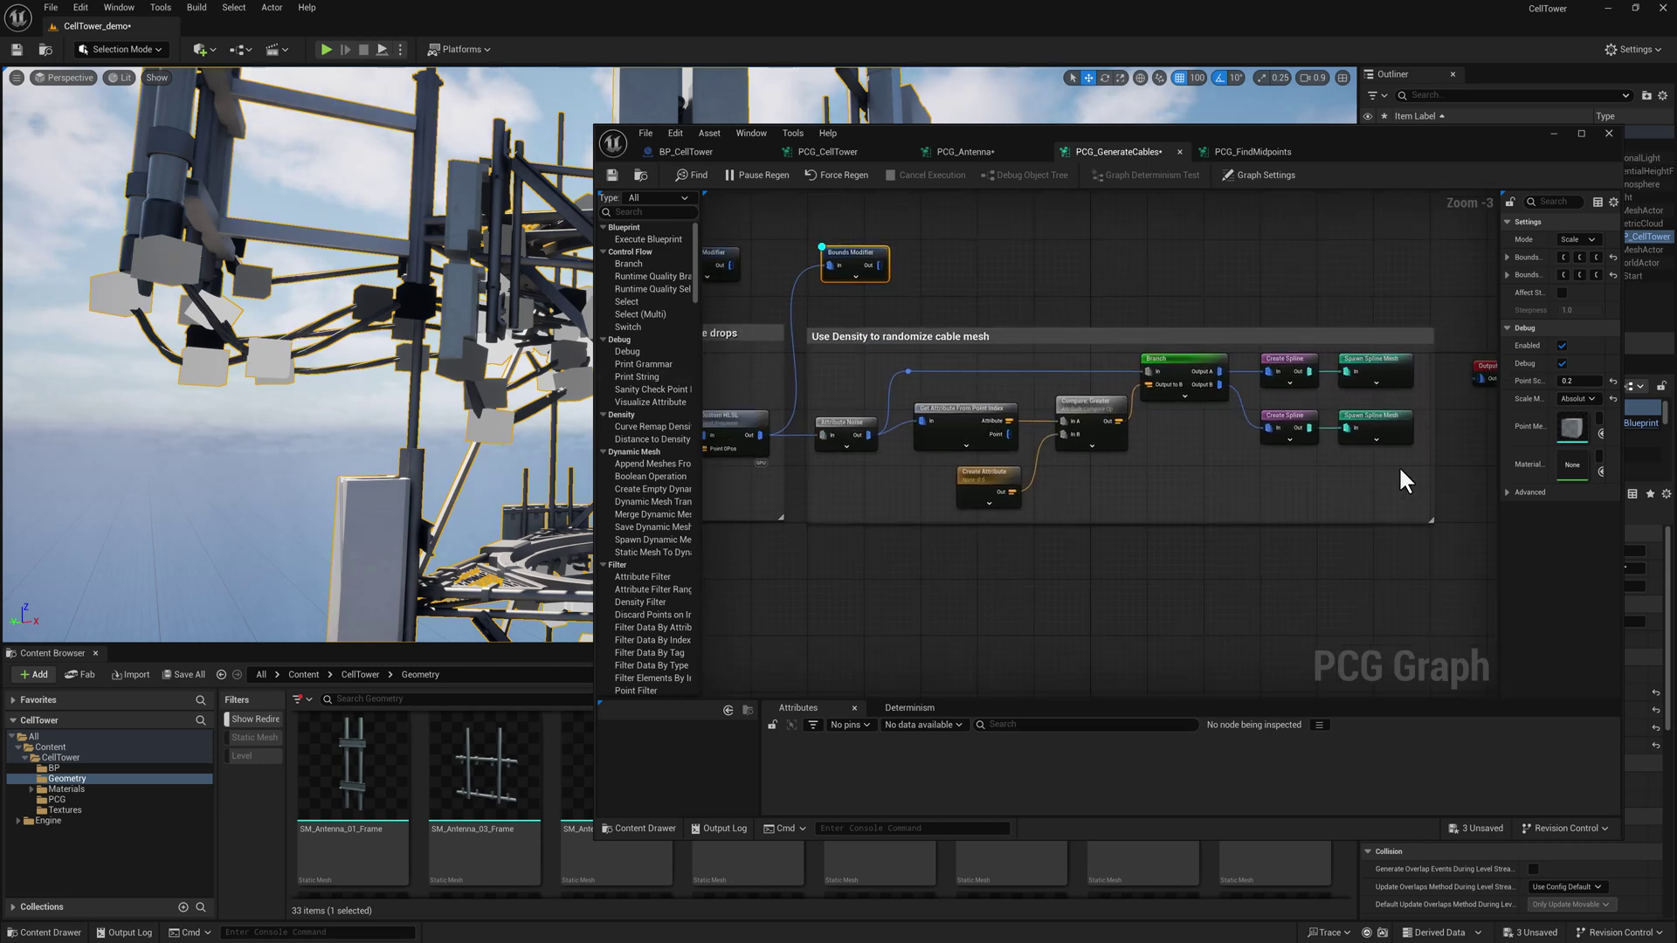
drag(1397, 467, 1355, 359)
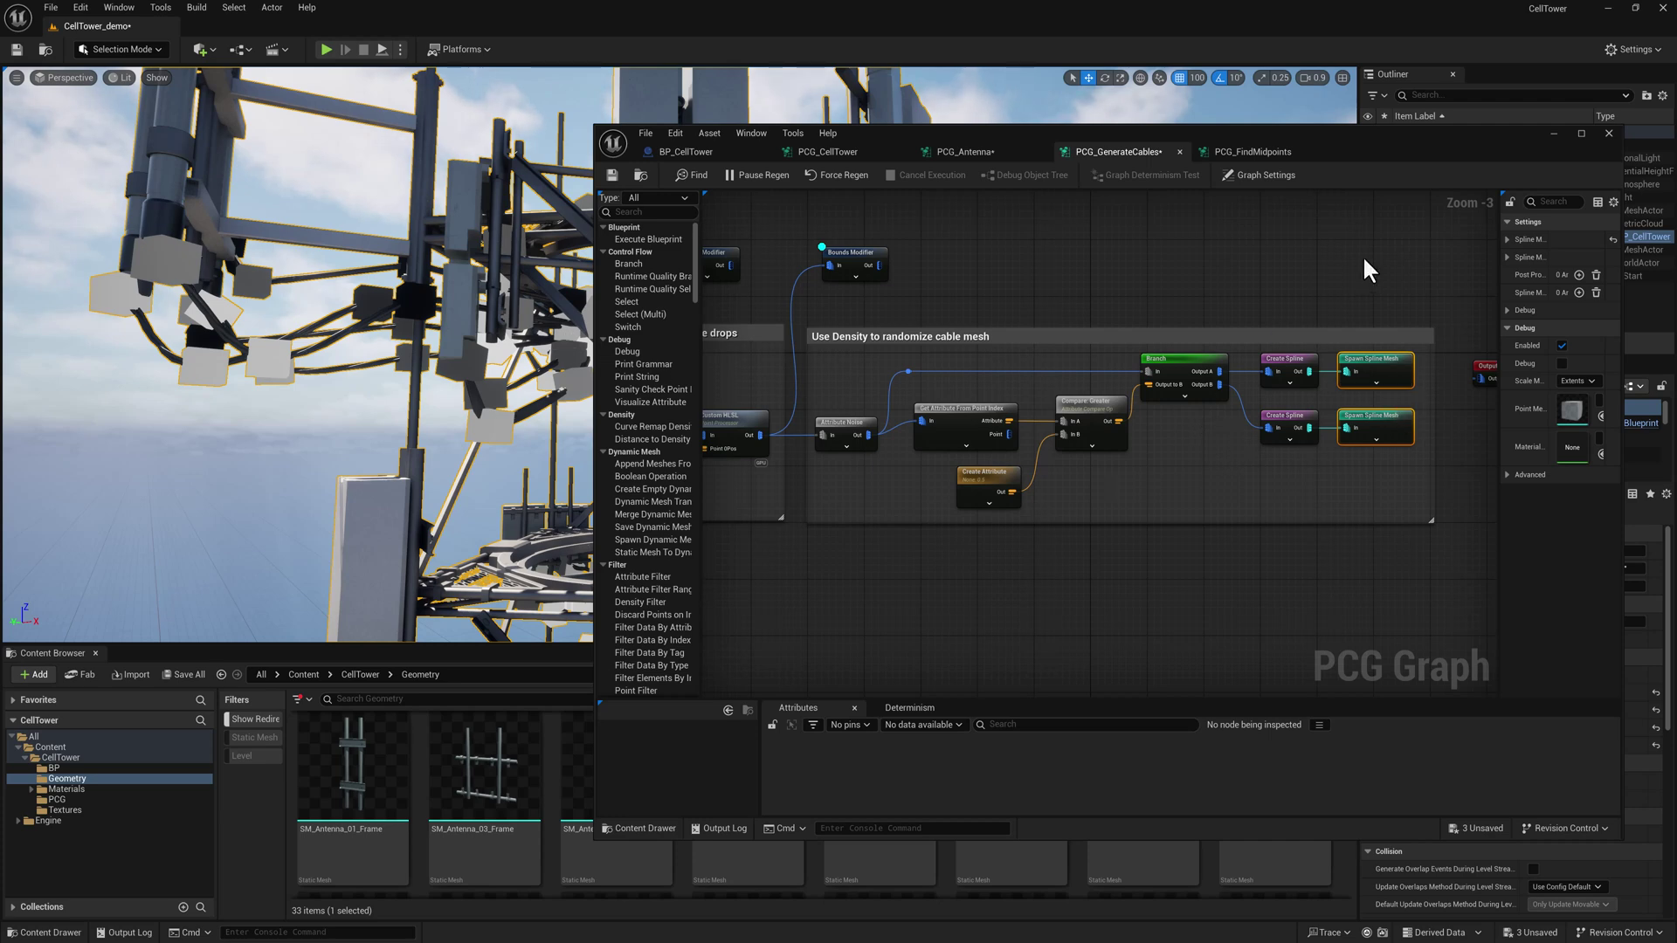
right_drag(437, 376, 577, 481)
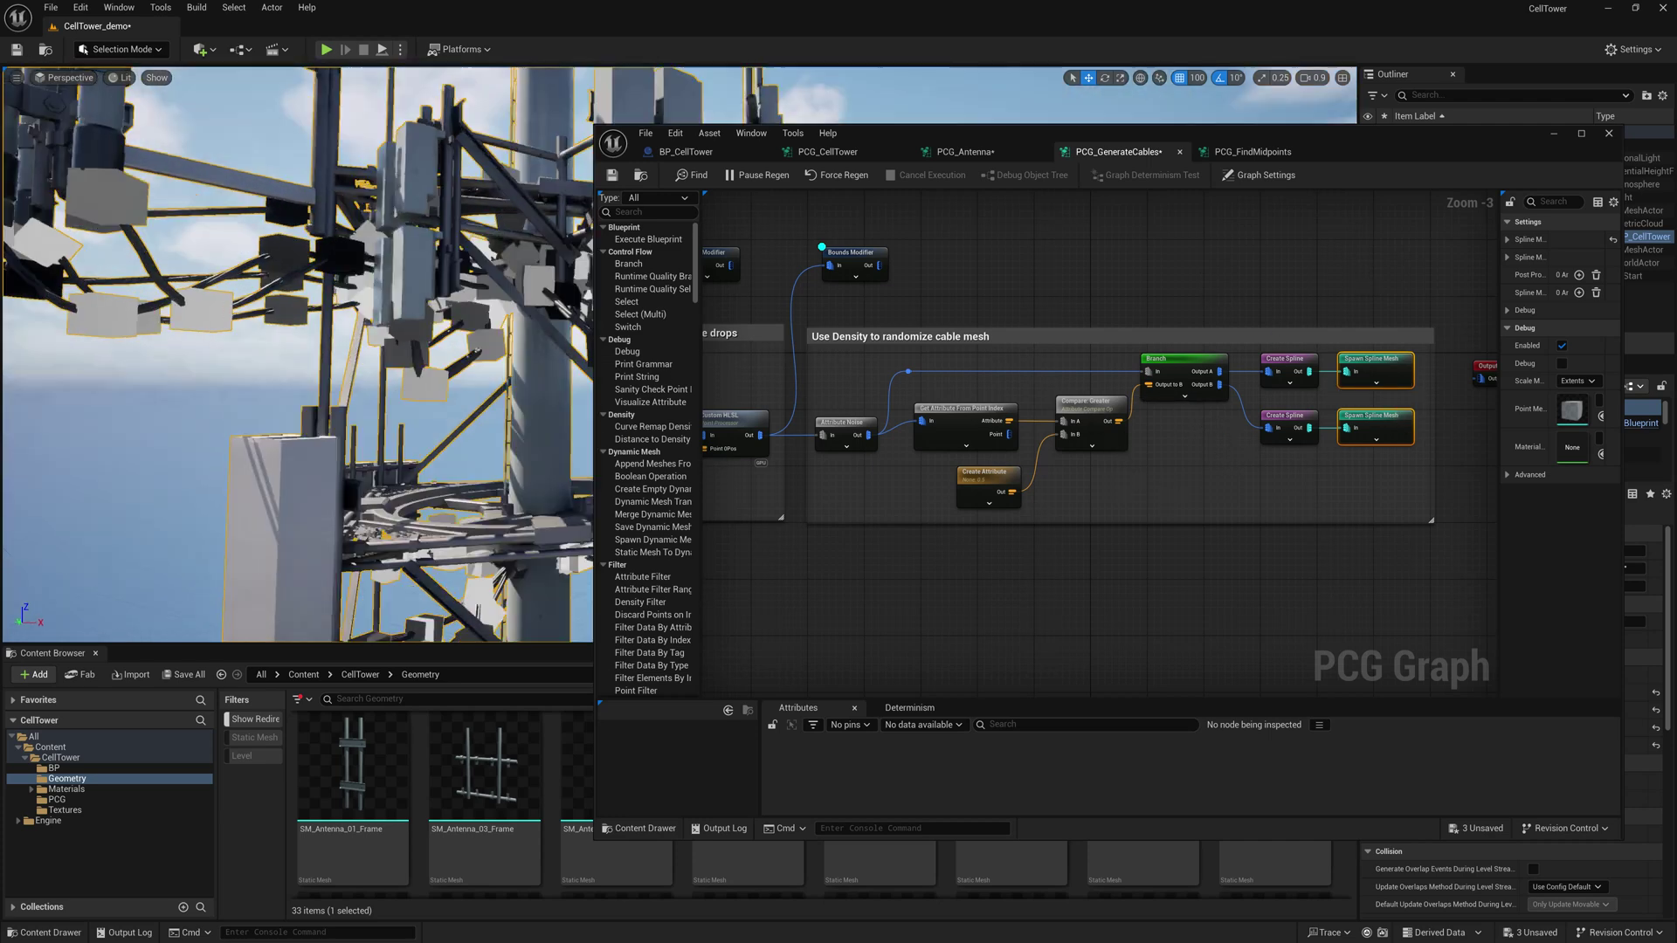
right_drag(882, 296, 974, 326)
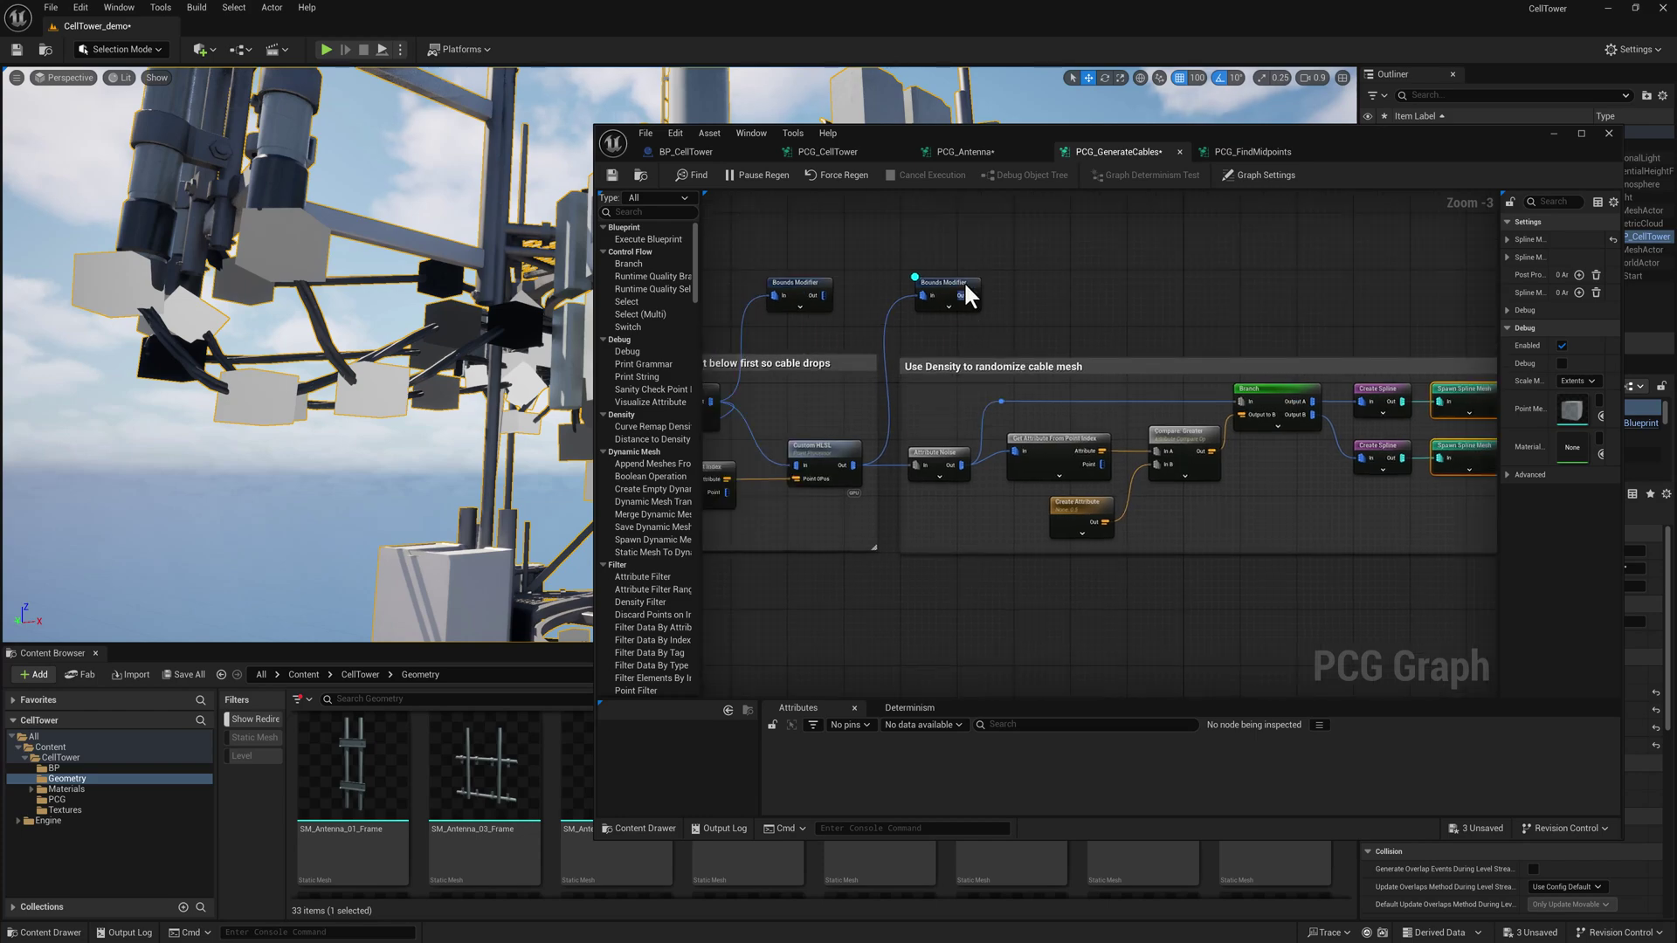
click(963, 281)
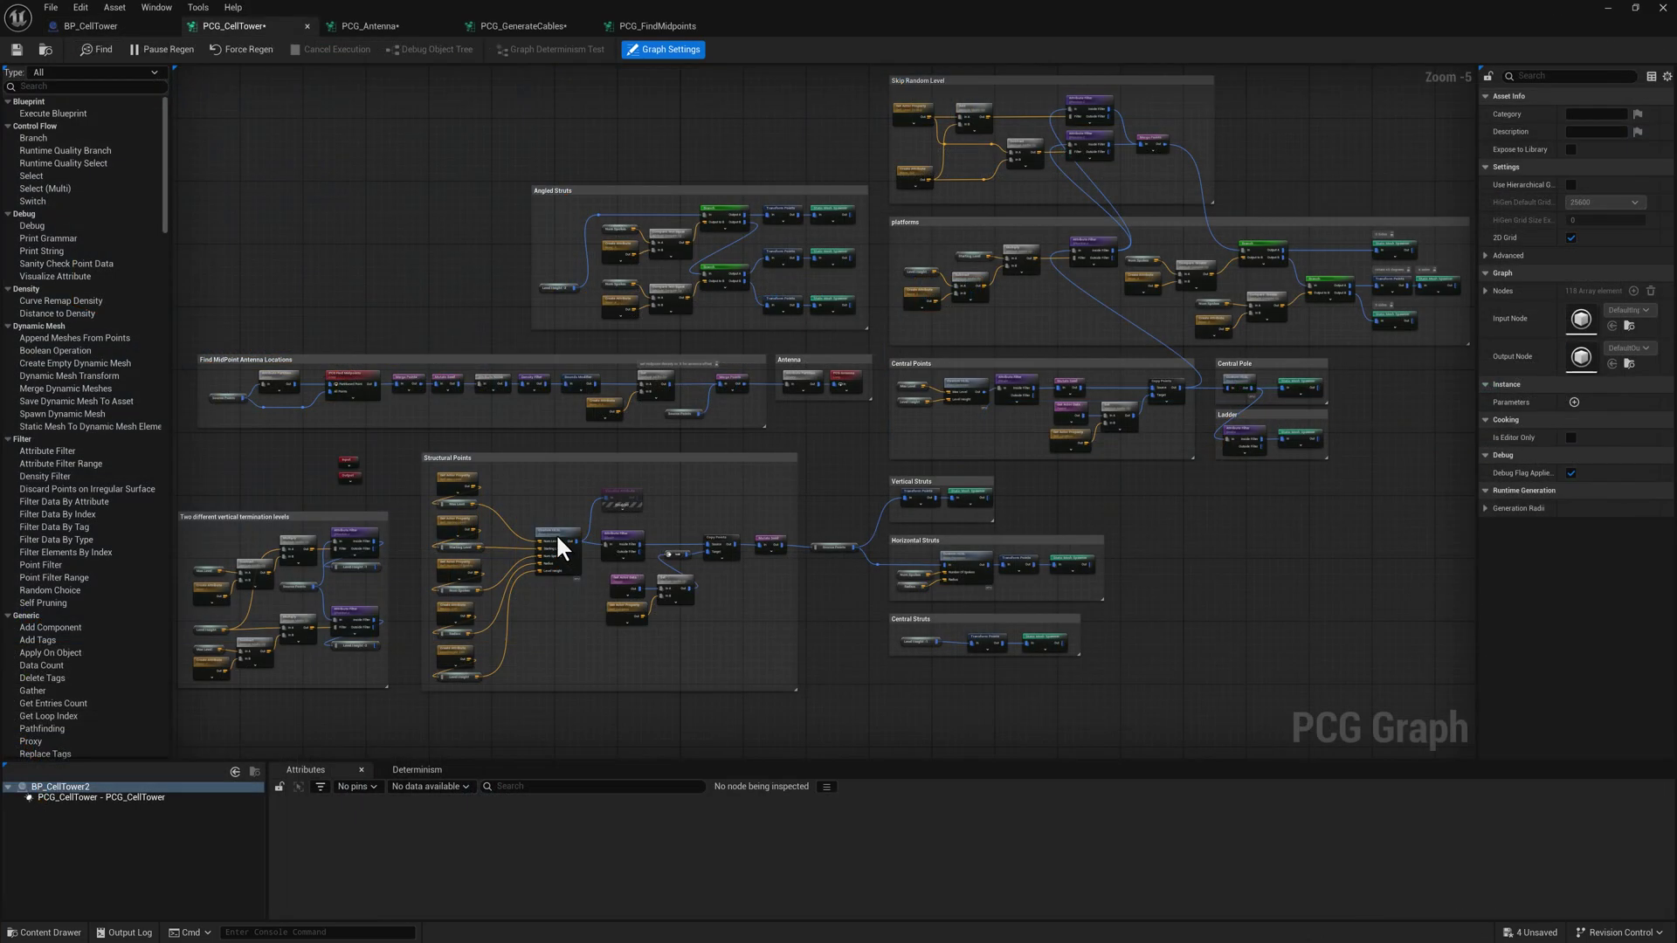
Inspect the Custom HLSL nodes in the Structural Points, Horizontal Struts and Central Points groups of the PCG_CellTower graph.
click(535, 536)
scroll(534, 536, up, 3)
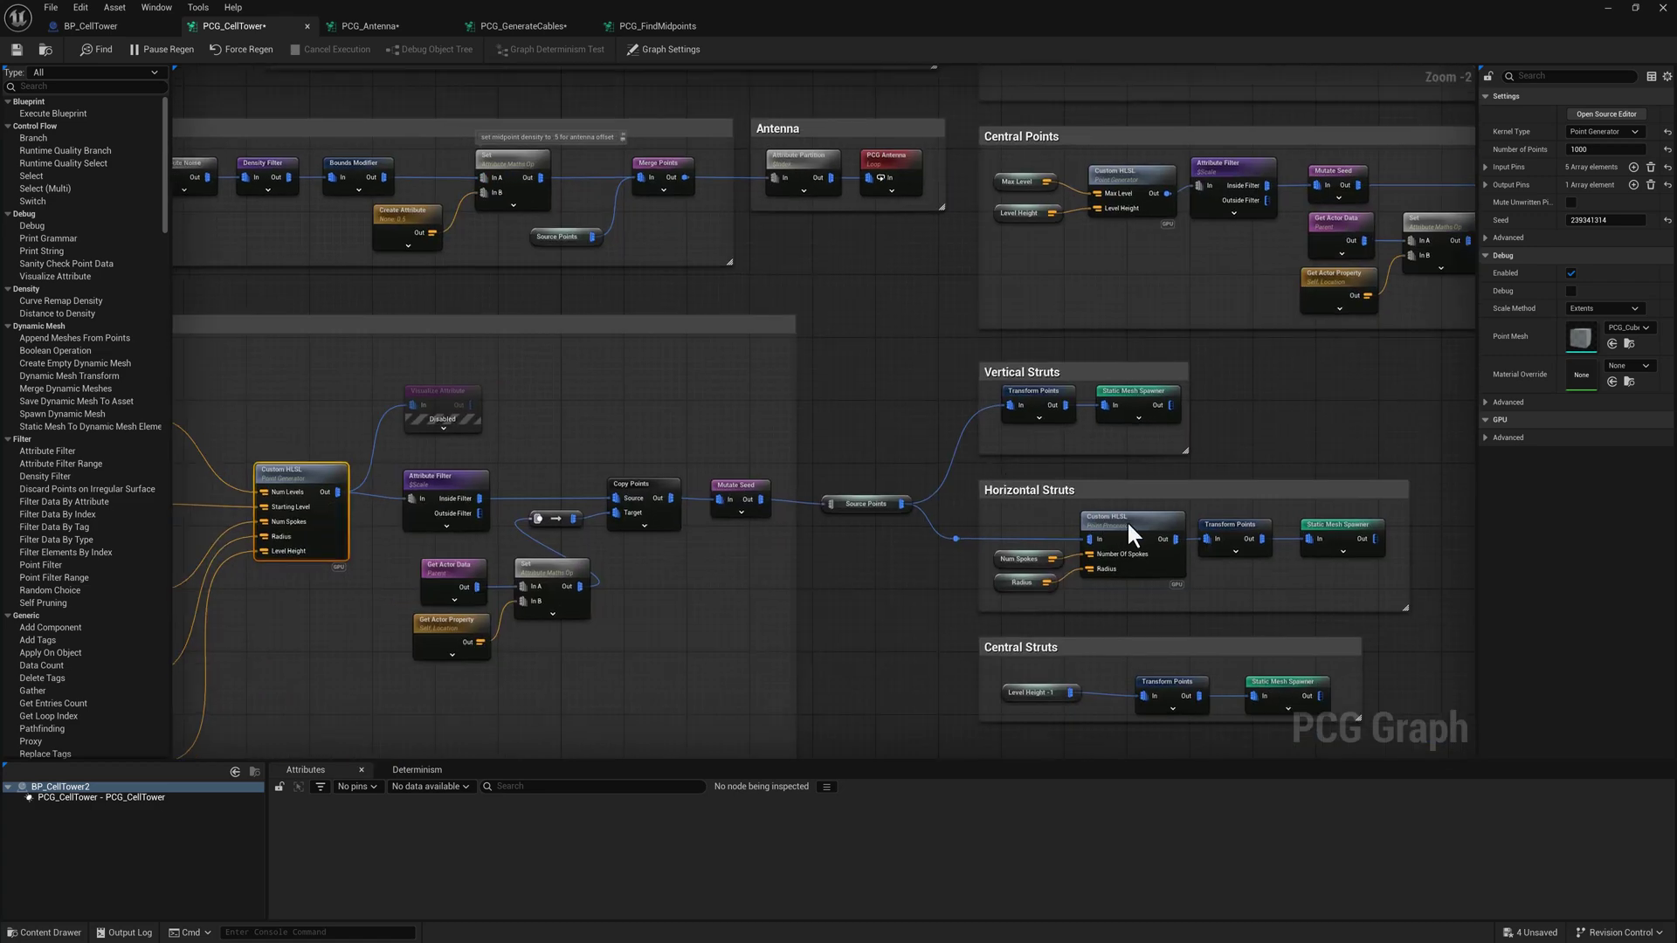
click(1126, 521)
click(1137, 172)
right_drag(1216, 282, 919, 283)
scroll(1208, 384, down, 1)
right_drag(1209, 386, 1283, 586)
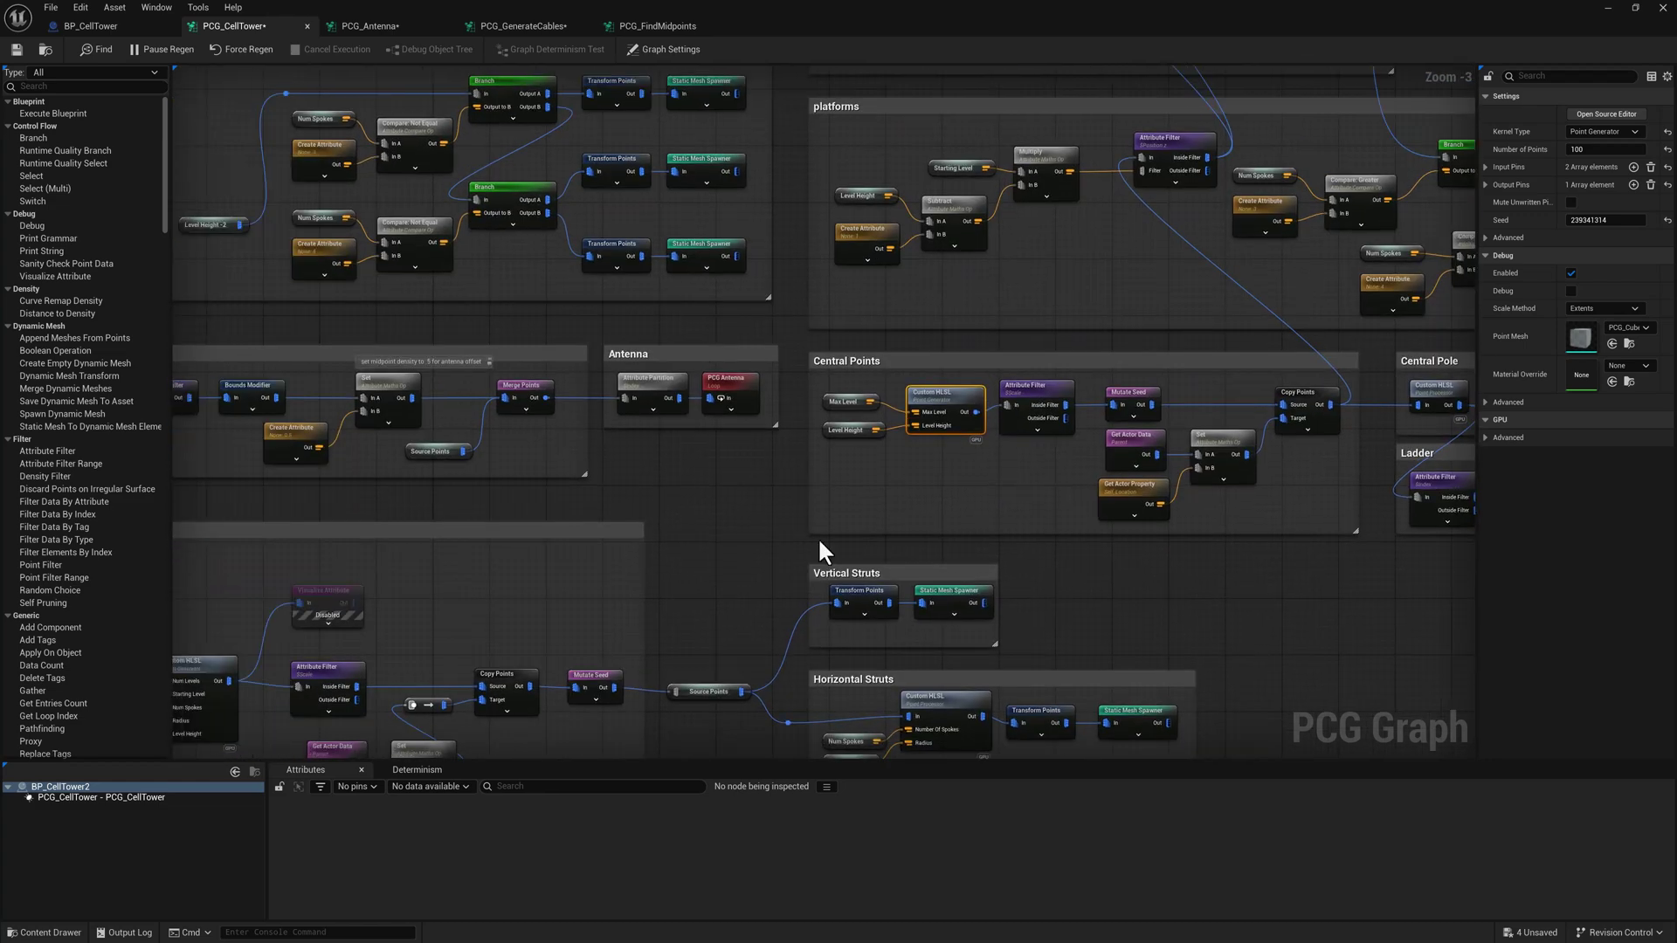
right_drag(706, 474, 929, 299)
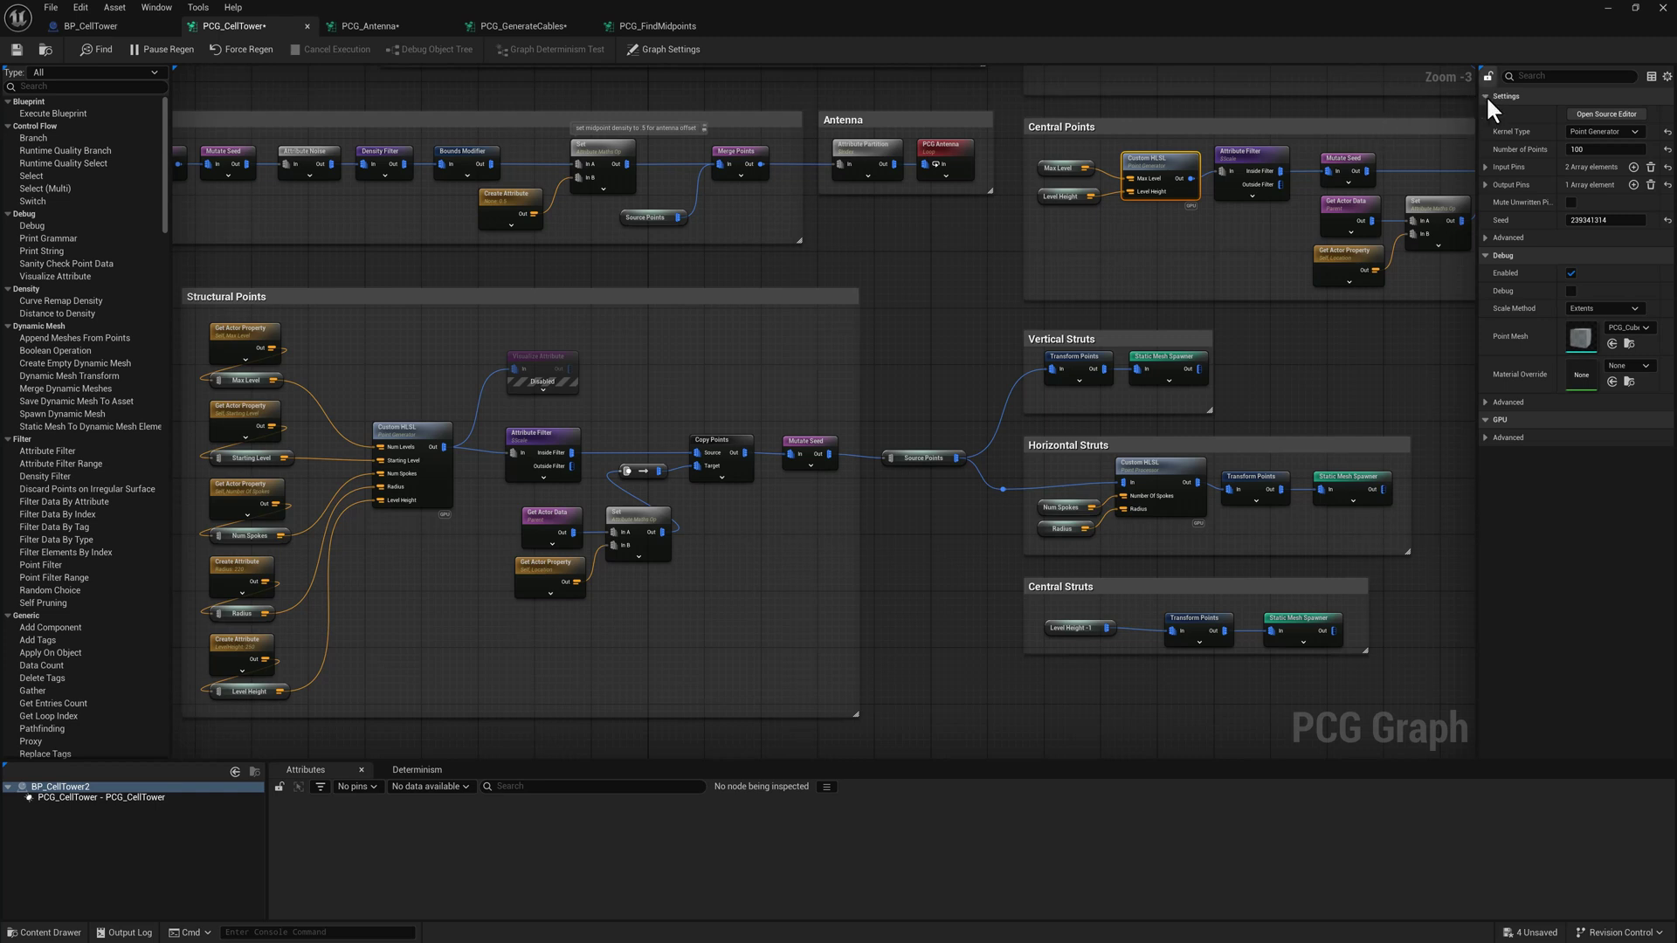
Read the shader source and custom shader functions of the Custom HLSL node in the Structural Points group.
click(421, 434)
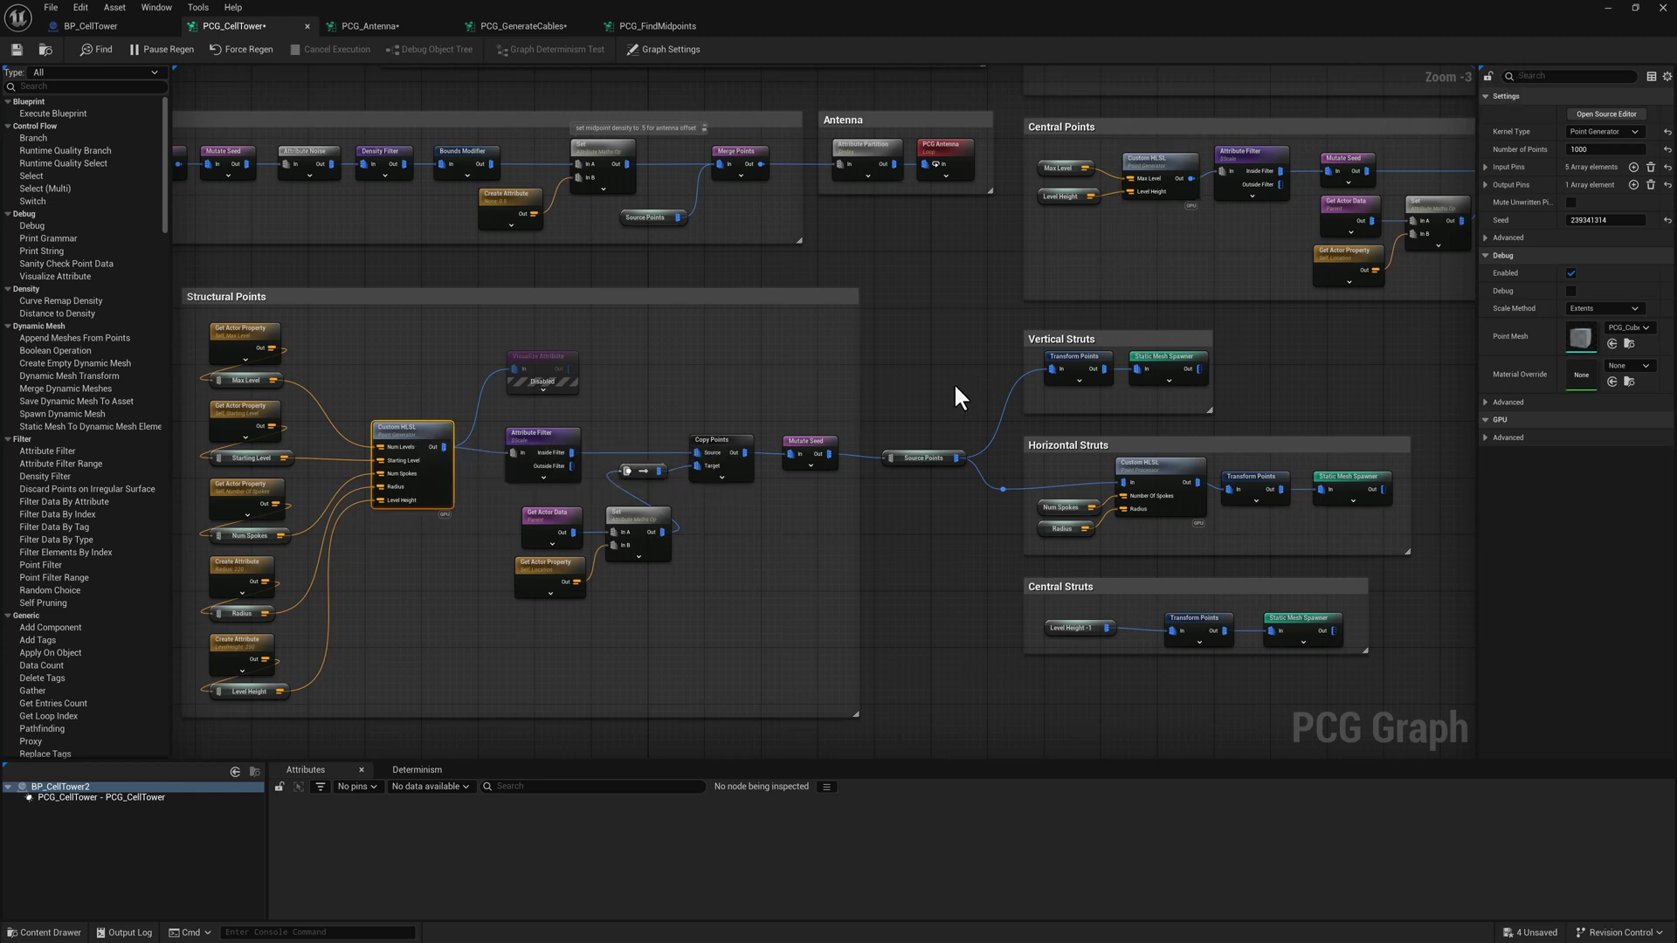
click(1606, 113)
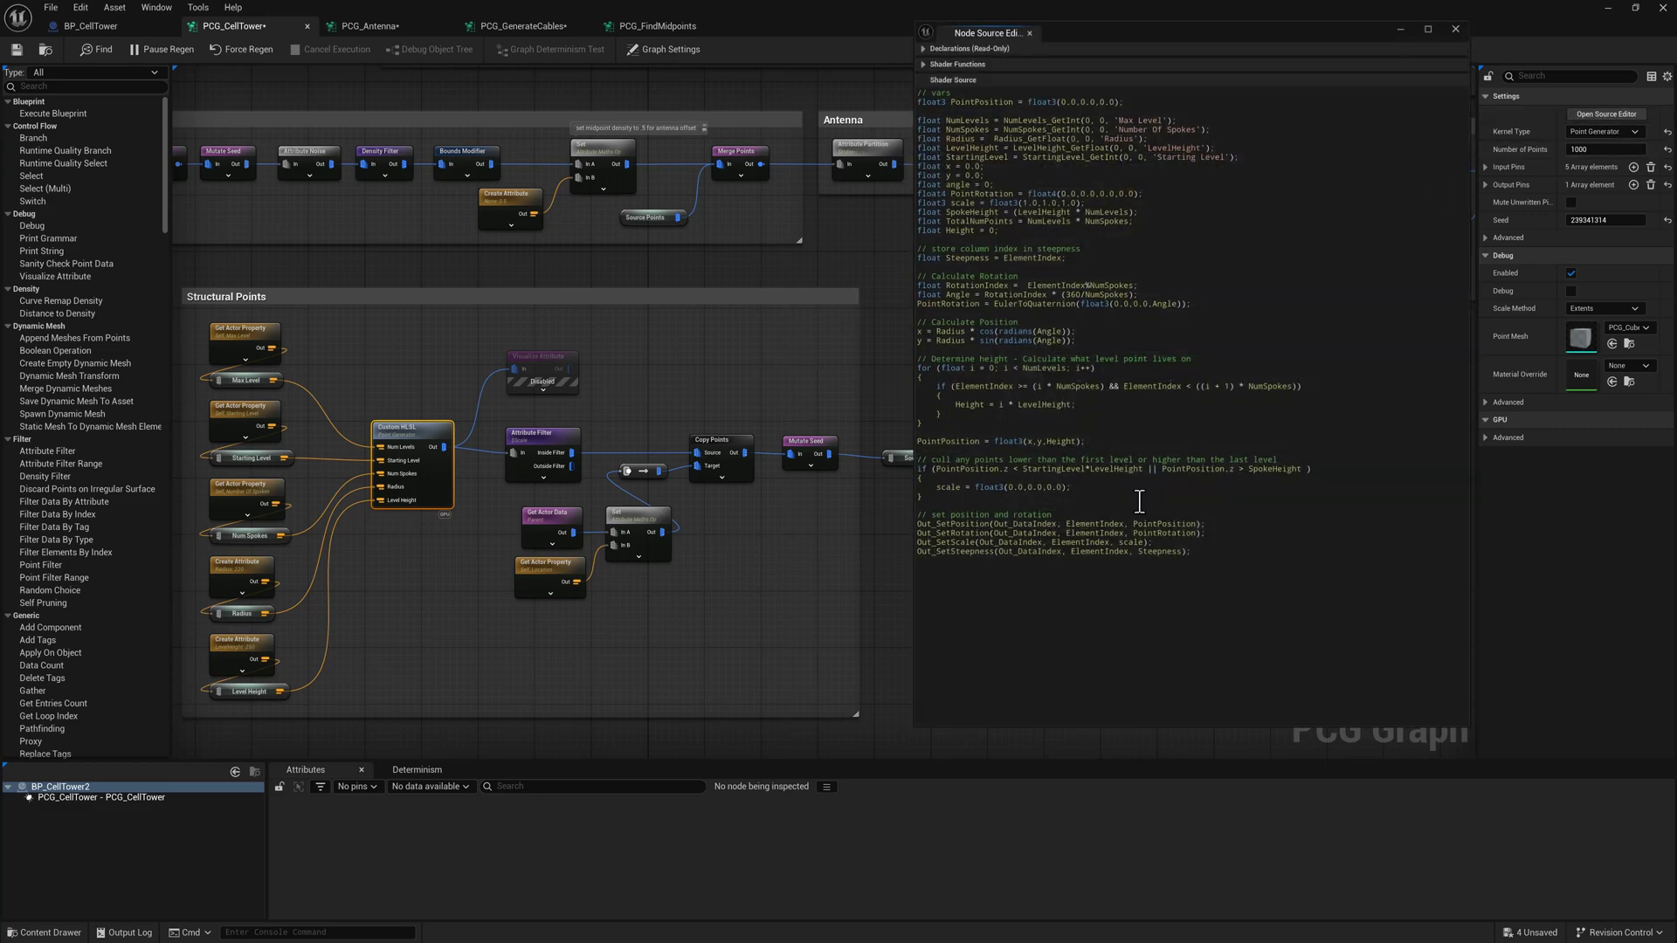
drag(1140, 501, 1115, 215)
click(1175, 221)
drag(1120, 201, 924, 234)
key(ctrl+a)
click(1164, 181)
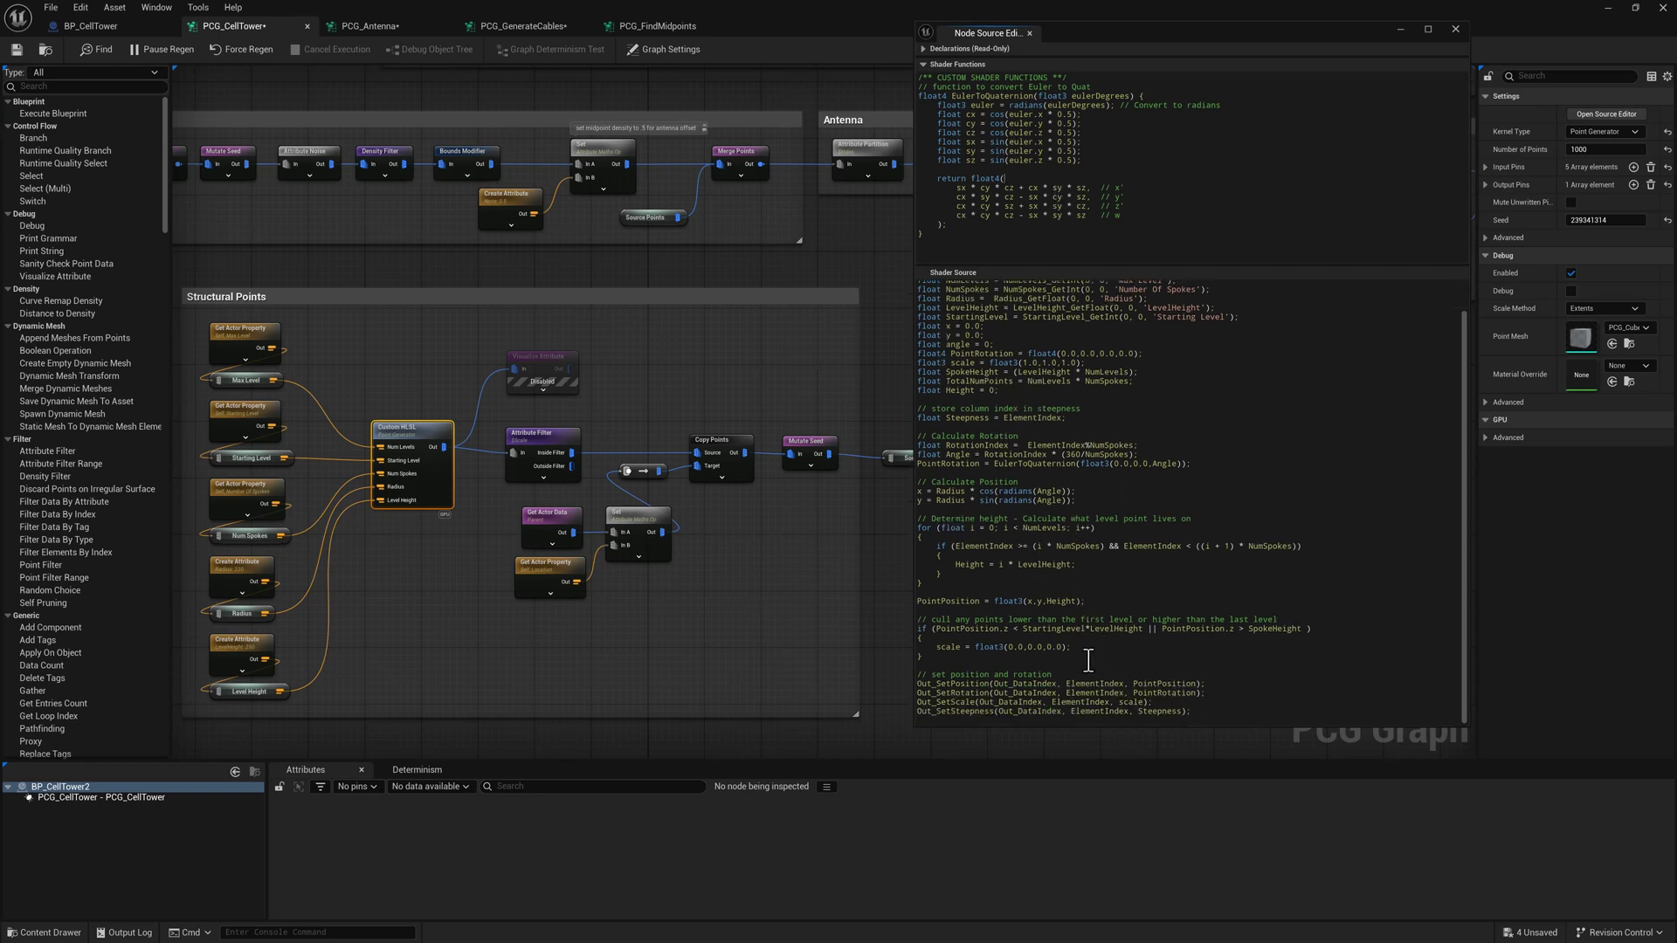
scroll(1073, 633, down, 1)
click(1455, 29)
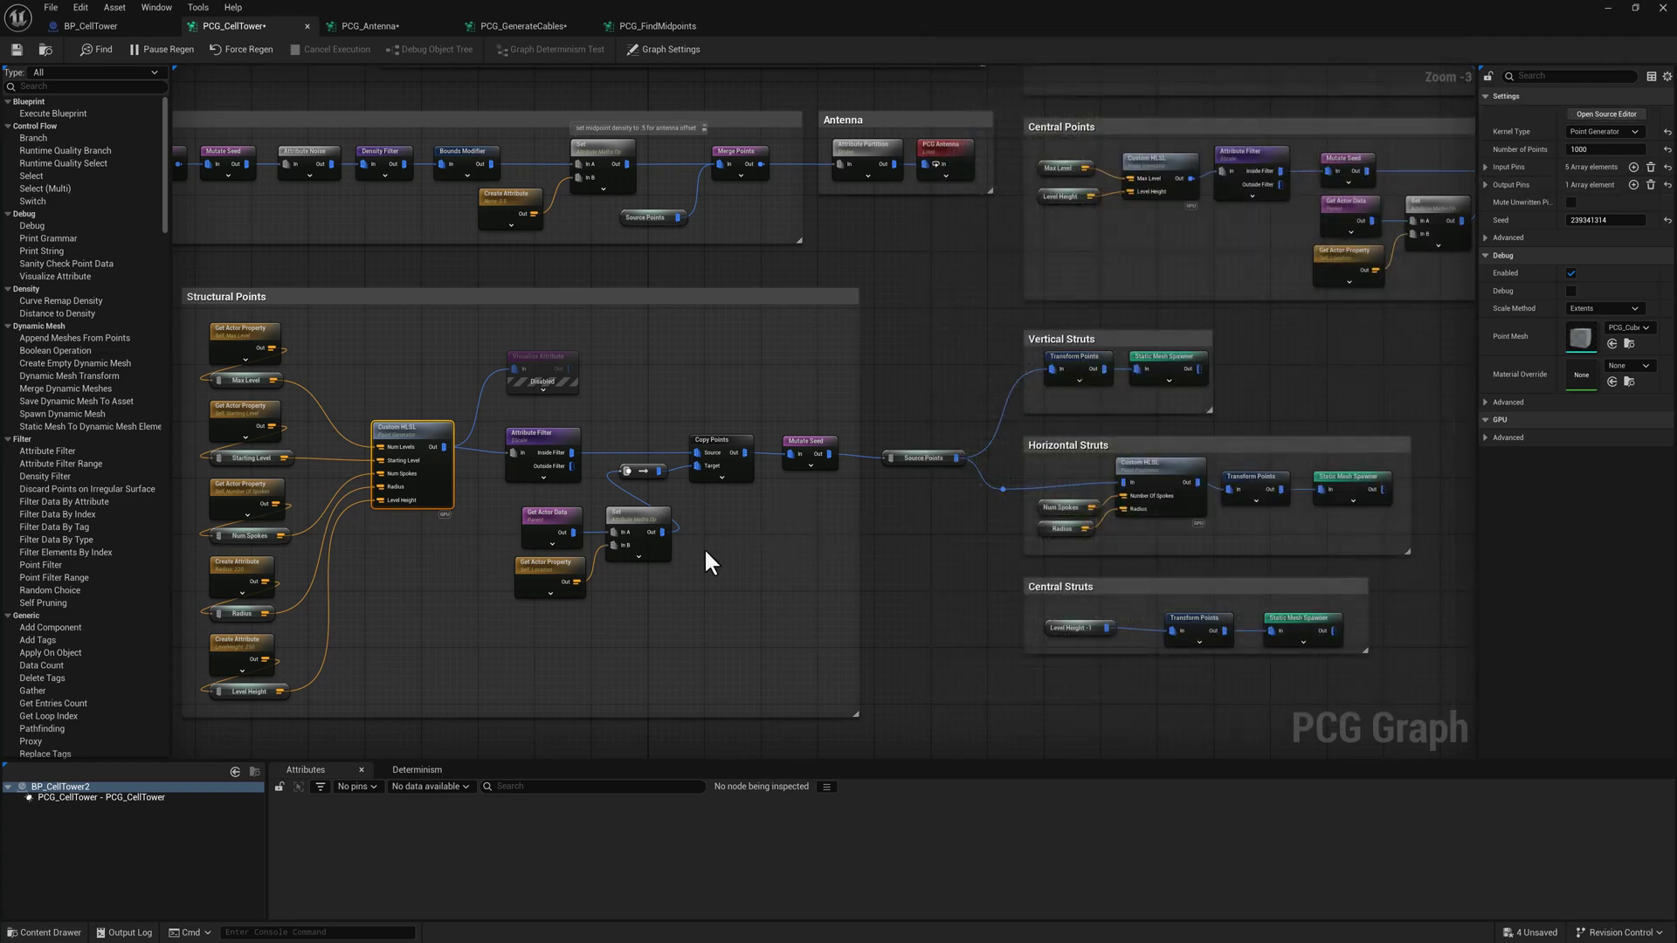
Examine the nodes following Custom HLSL in the Structural Points group and view the finished towers in the level.
drag(495, 339, 804, 601)
click(755, 546)
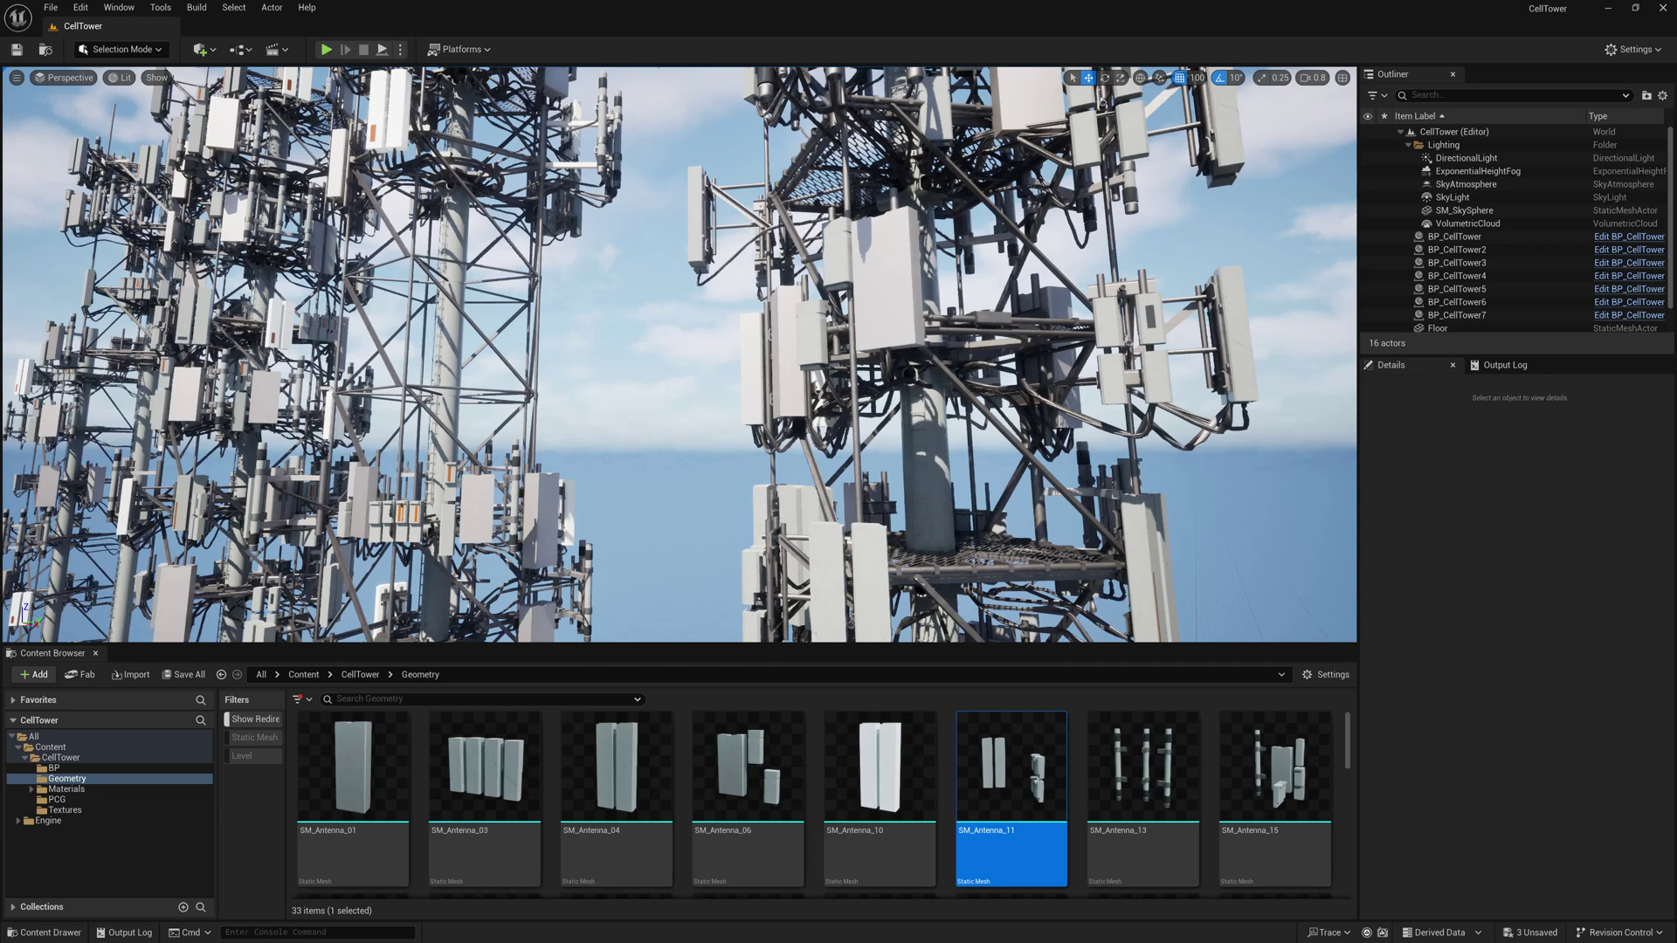
right_drag(873, 383, 733, 317)
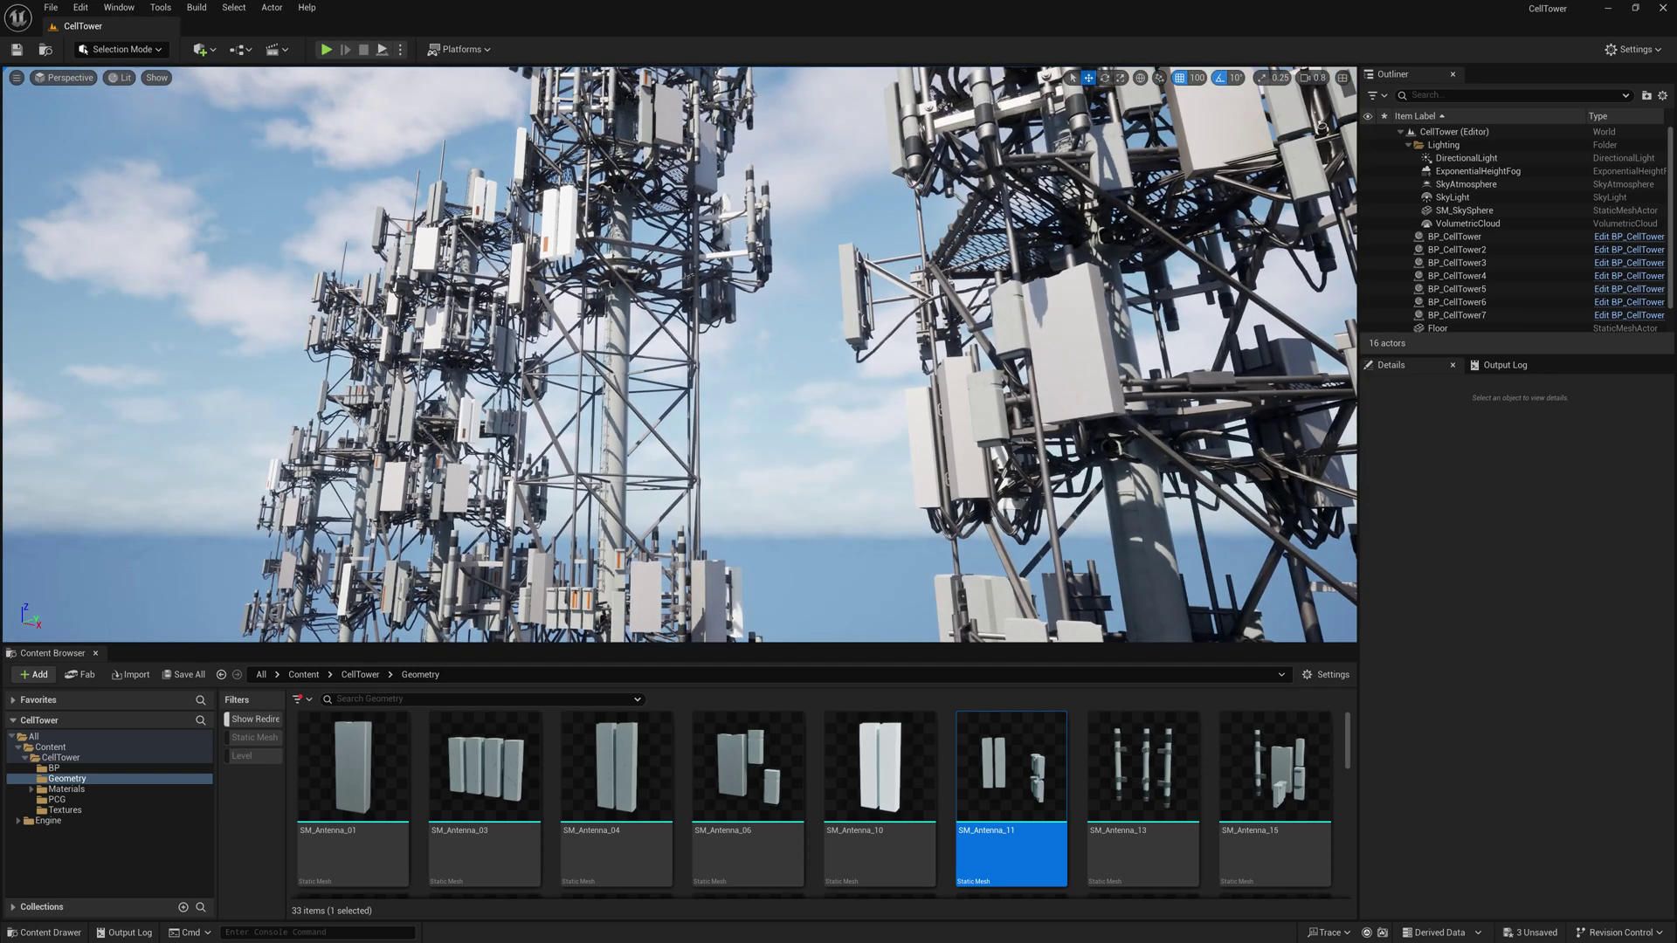